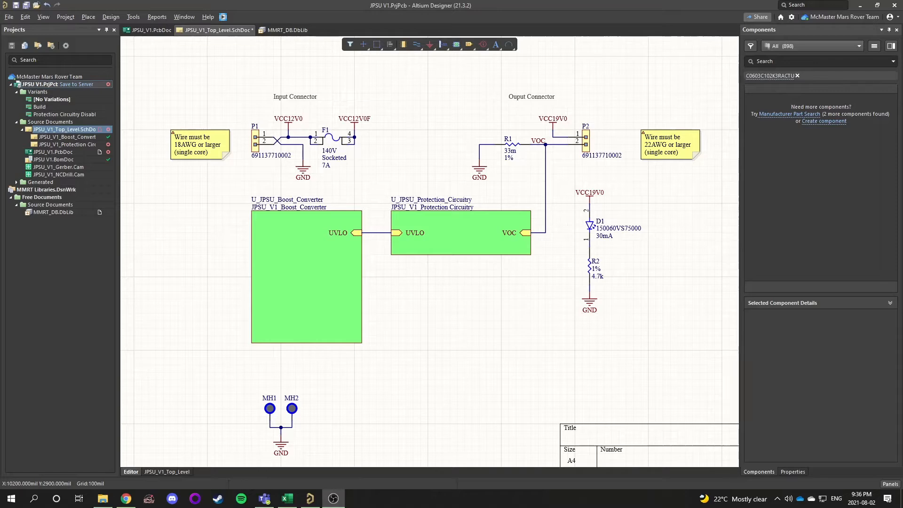
Switch to the browser and review the LM75BGD,125 product details on the Digi-Key page, selecting its detailed description
left_click(126, 498)
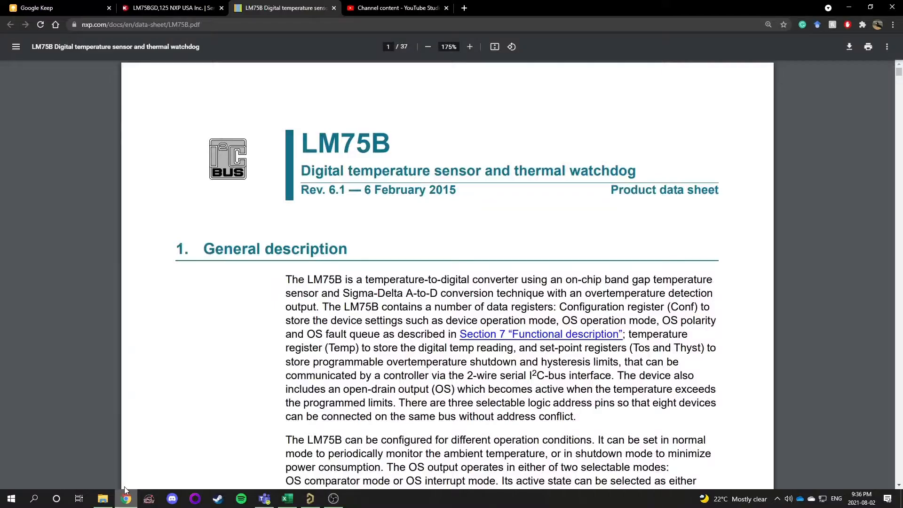
left_click(217, 7)
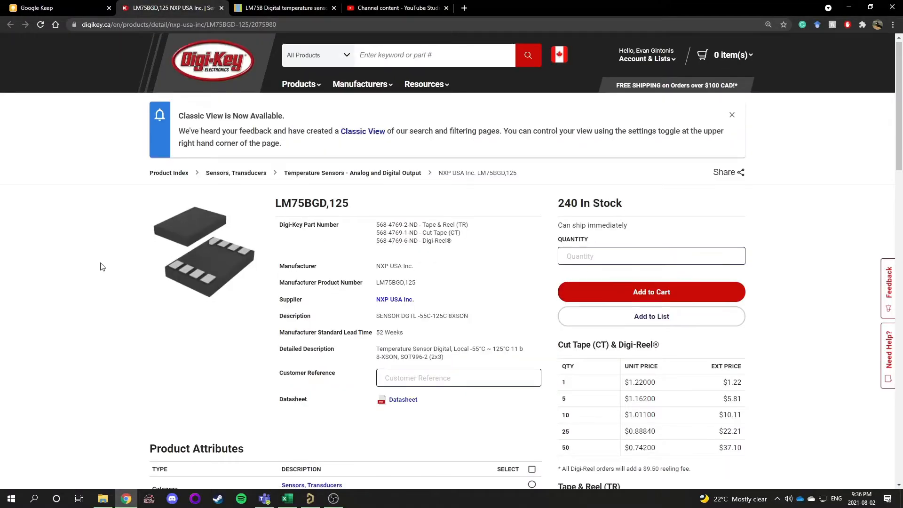
scroll(102, 266, "down", 1)
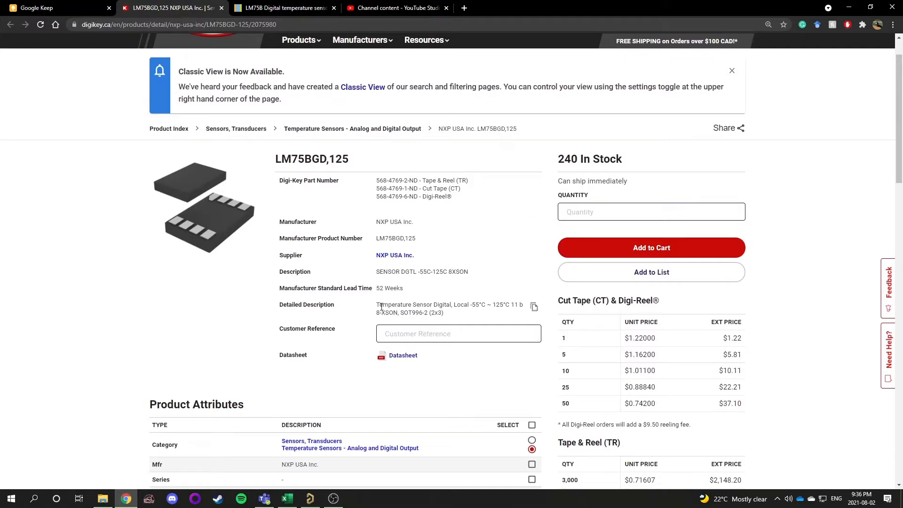
left_click_drag(376, 305, 453, 319)
left_click(455, 319)
Read through the LM75B datasheet's features, ordering options and package pinning diagrams
mouse_move(455, 316)
left_click(264, 10)
scroll(365, 334, "down", 12)
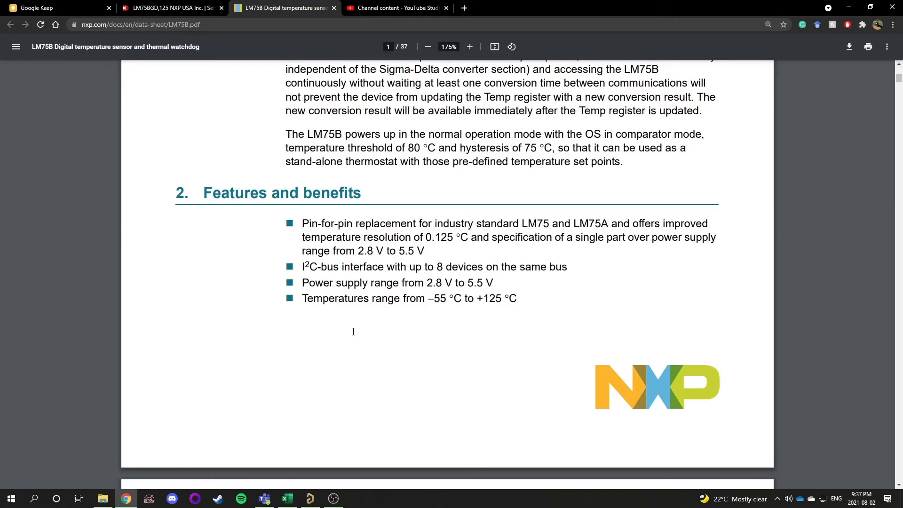
scroll(353, 332, "up", 12)
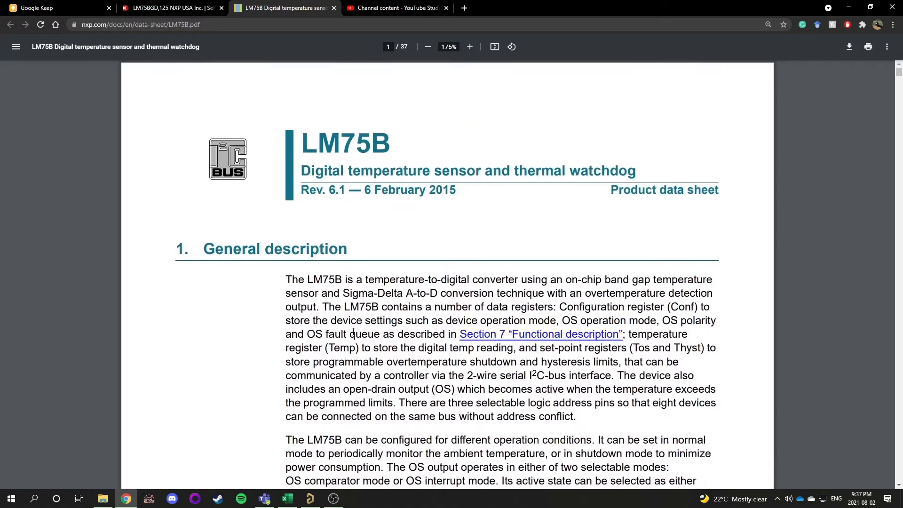
scroll(353, 332, "down", 3, "ctrl")
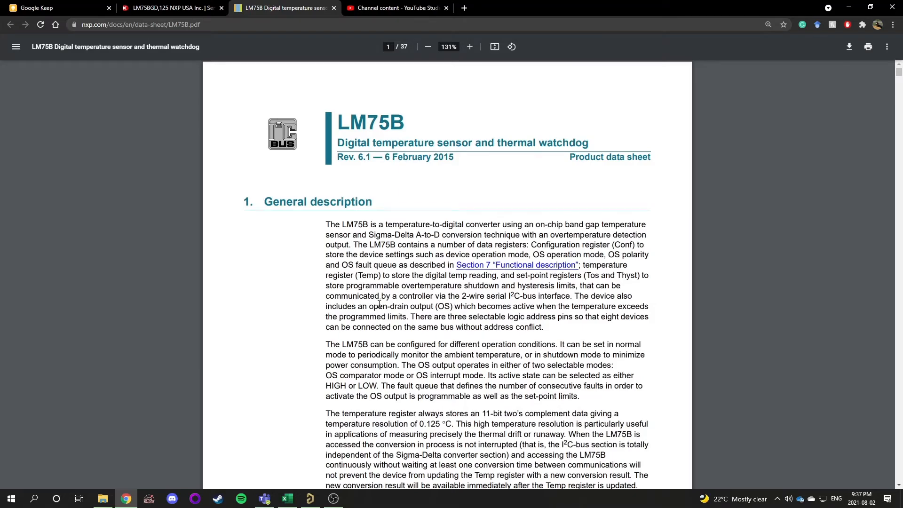
scroll(437, 347, "down", 4)
scroll(437, 346, "up", 4)
scroll(437, 343, "down", 4)
scroll(437, 343, "down", 15)
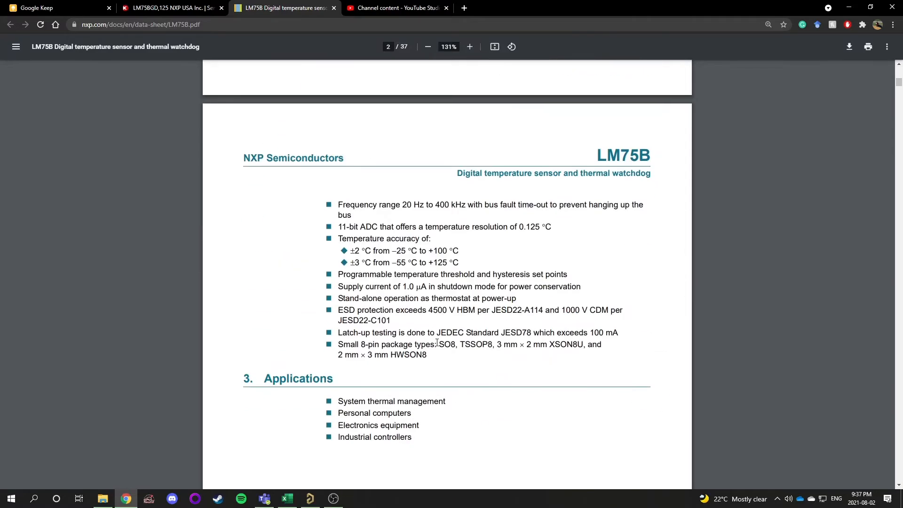
scroll(437, 342, "down", 4)
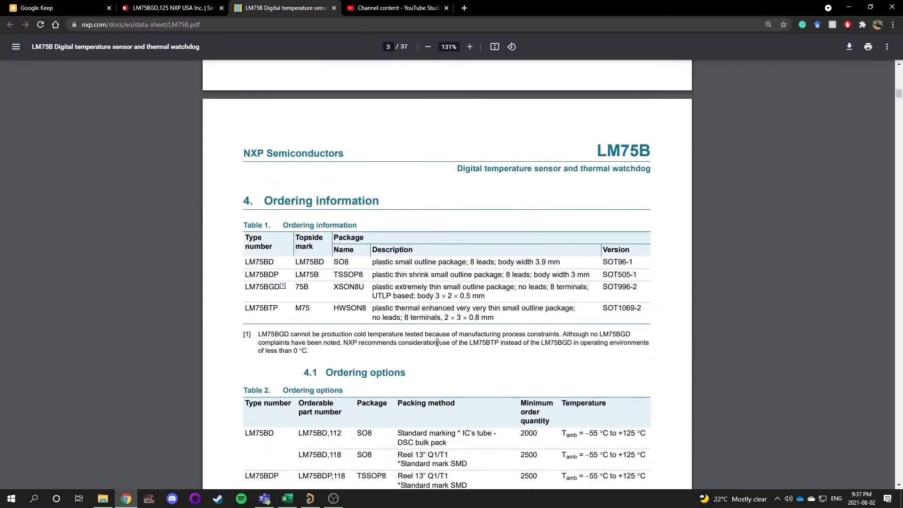
scroll(436, 343, "down", 15)
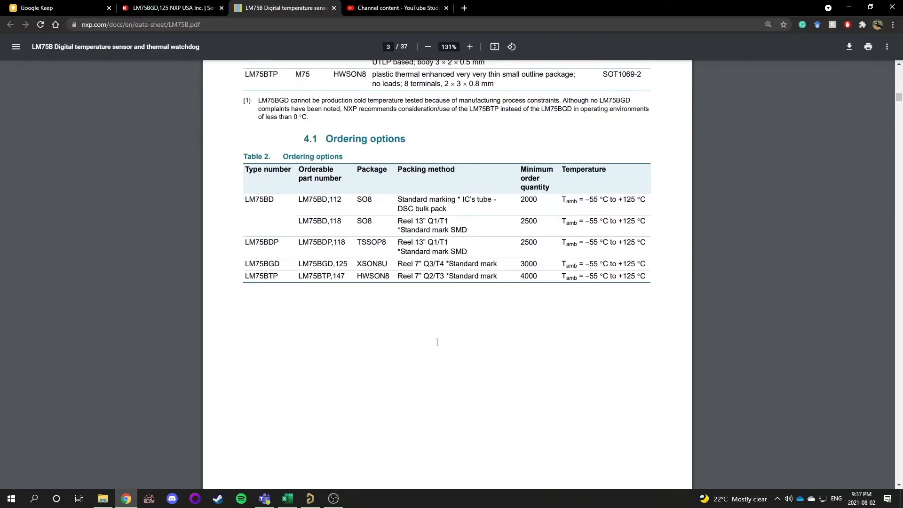
scroll(437, 342, "down", 6)
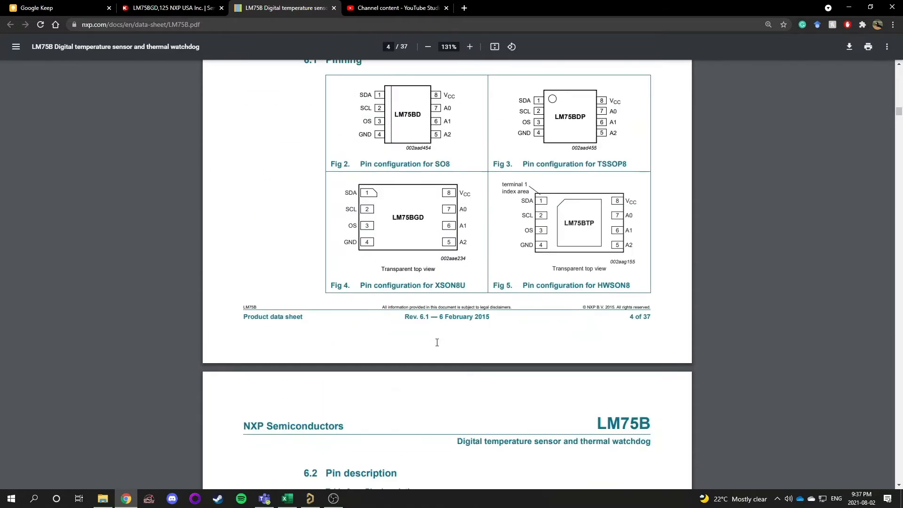
scroll(442, 339, "up", 2)
scroll(450, 335, "down", 1)
scroll(449, 335, "up", 3, "ctrl")
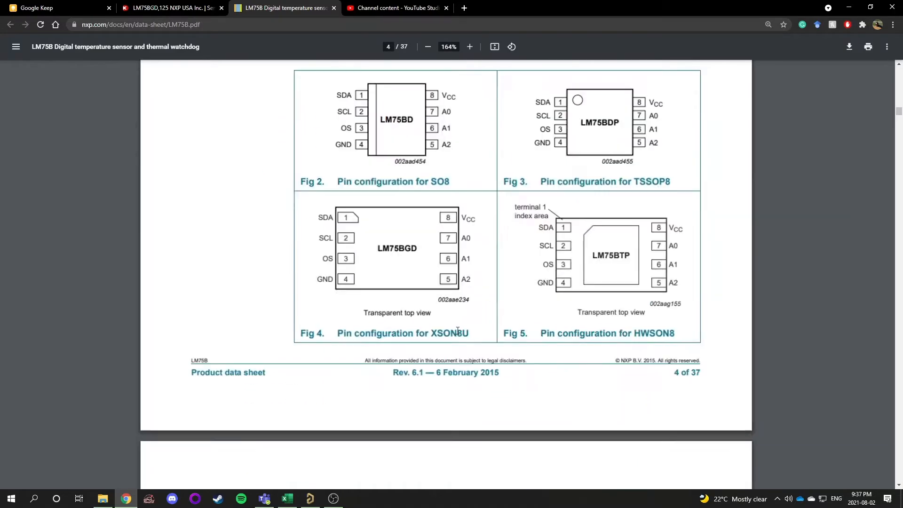
scroll(330, 140, "up", 1)
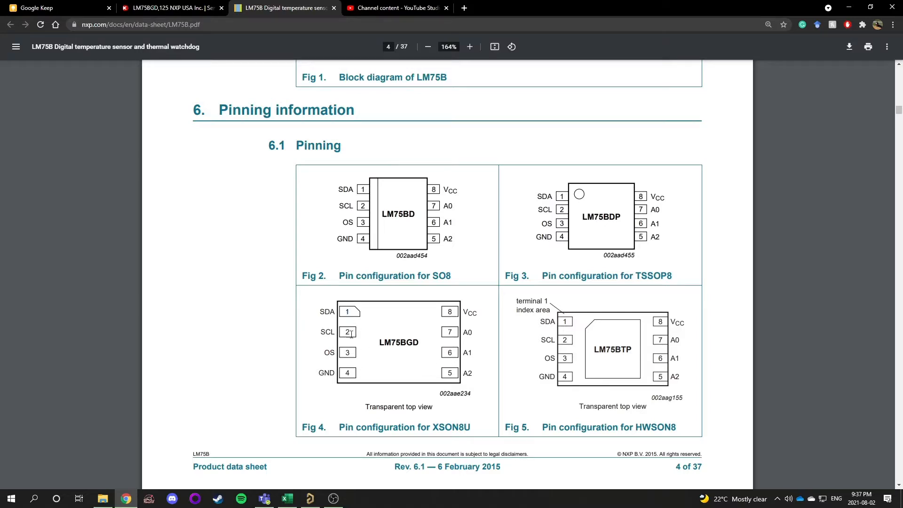
scroll(427, 354, "down", 5)
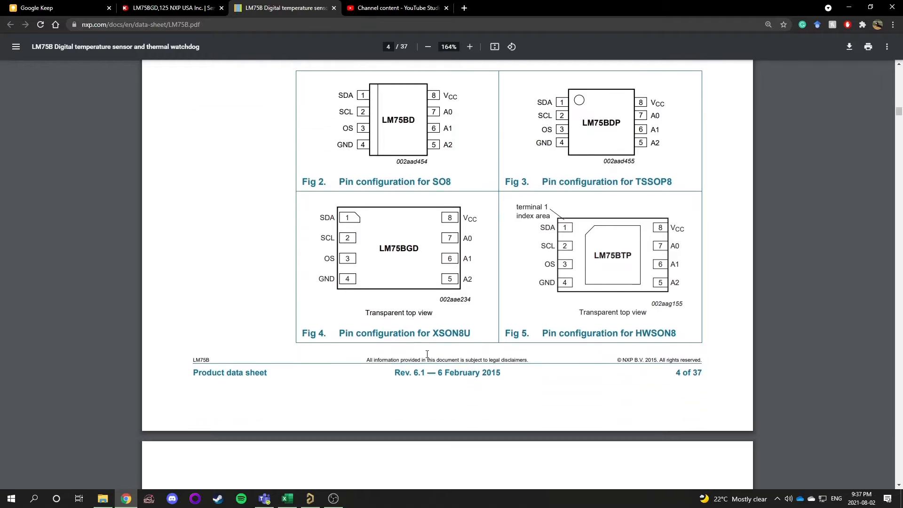
scroll(427, 354, "down", 4)
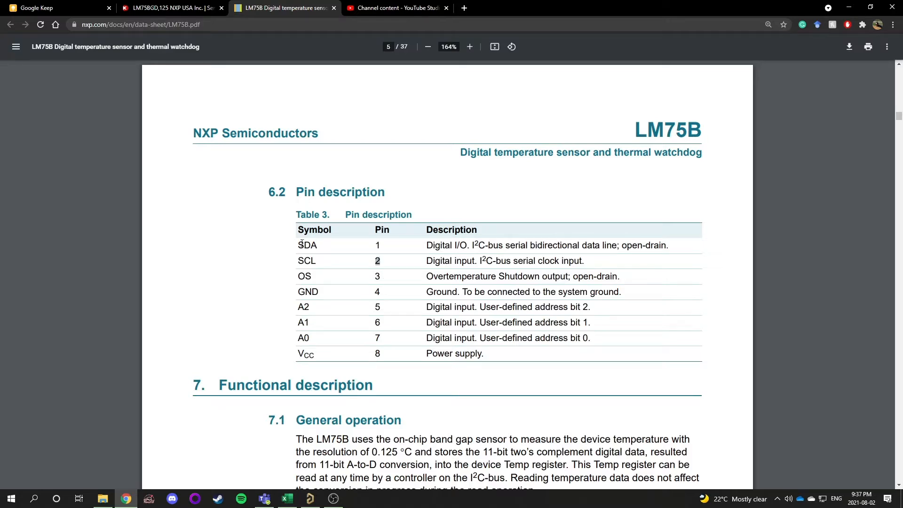
Study the pin description table against the XSON8U pin configuration, highlighting the SDA, SCL and GND rows
left_click_drag(300, 245, 585, 260)
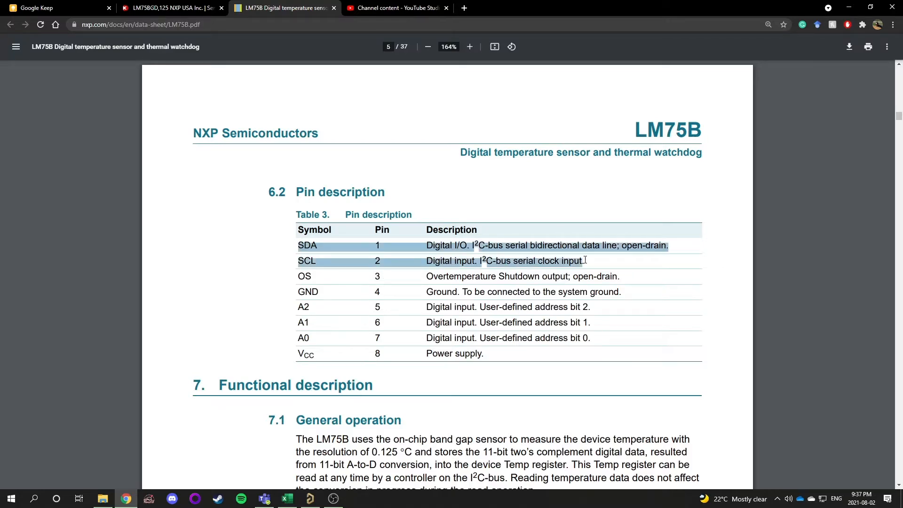
left_click(485, 197)
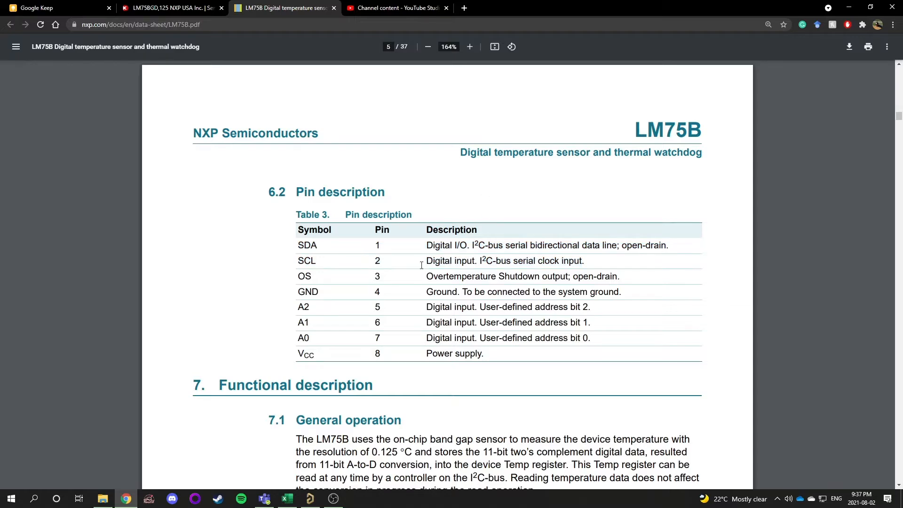
scroll(421, 260, "up", 5)
scroll(358, 265, "down", 1)
scroll(359, 264, "down", 3)
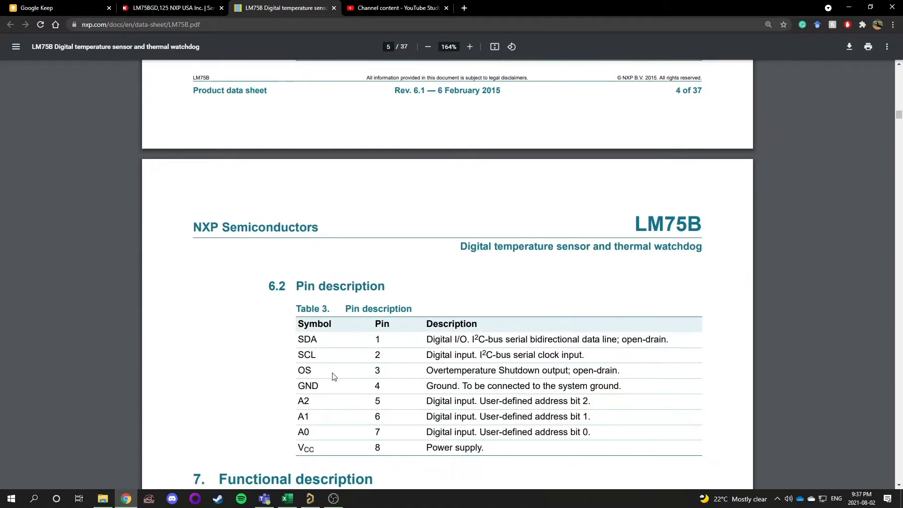
triple_click(453, 372)
left_click(618, 370)
scroll(374, 361, "up", 7)
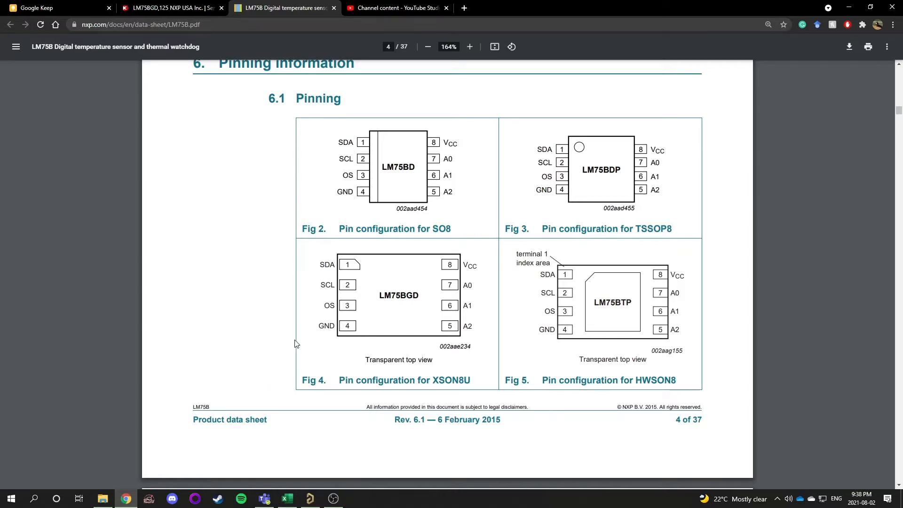
scroll(334, 325, "down", 6)
scroll(349, 141, "up", 3)
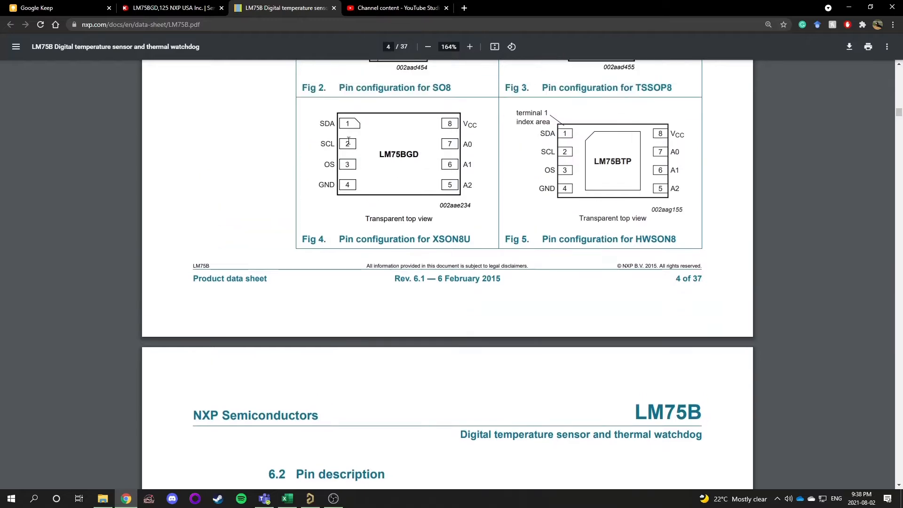
scroll(399, 316, "down", 5)
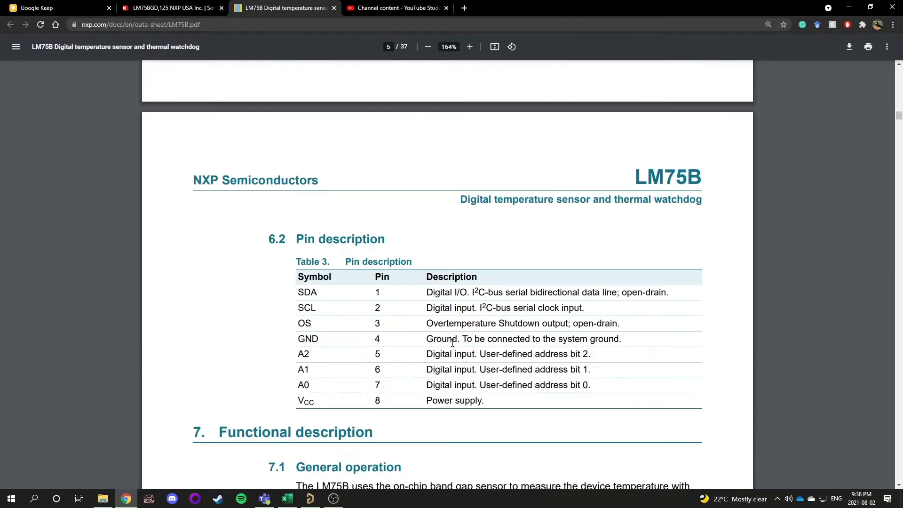
left_click_drag(426, 340, 622, 341)
left_click(622, 340)
scroll(452, 192, "up", 5)
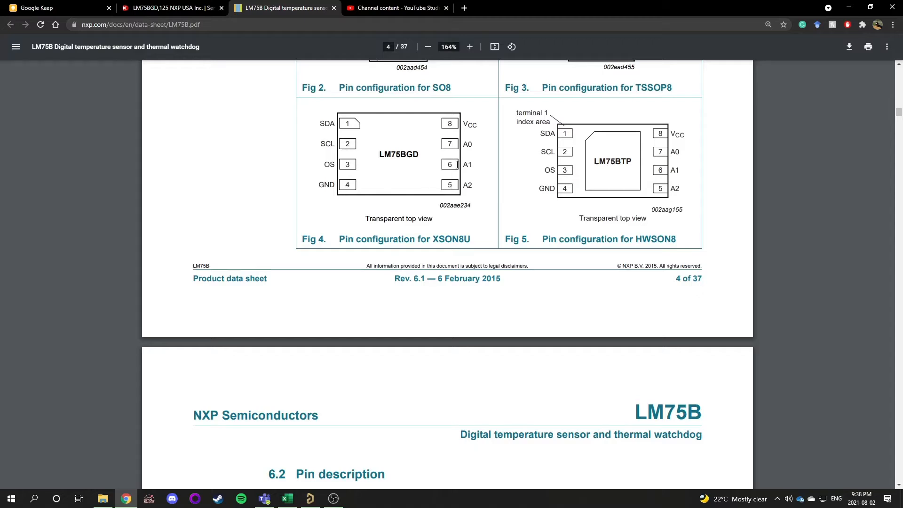
scroll(445, 160, "down", 4)
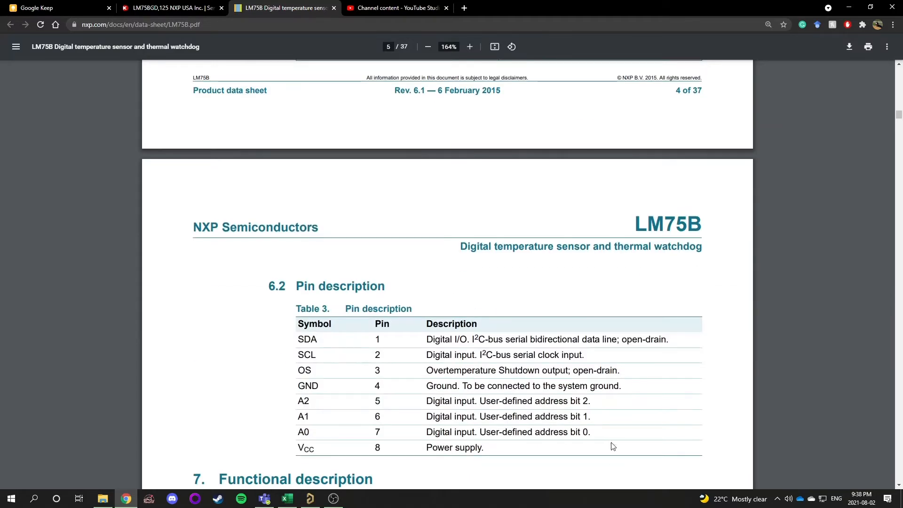
Compare the A0–A2 address pins and VCC in the pin table with the XSON8U package pinout
left_click_drag(589, 433, 305, 399)
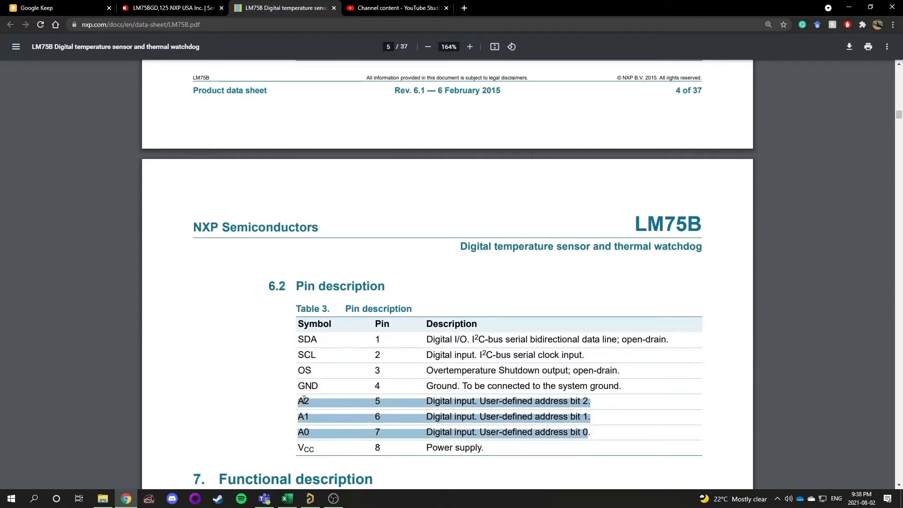
scroll(457, 281, "up", 6)
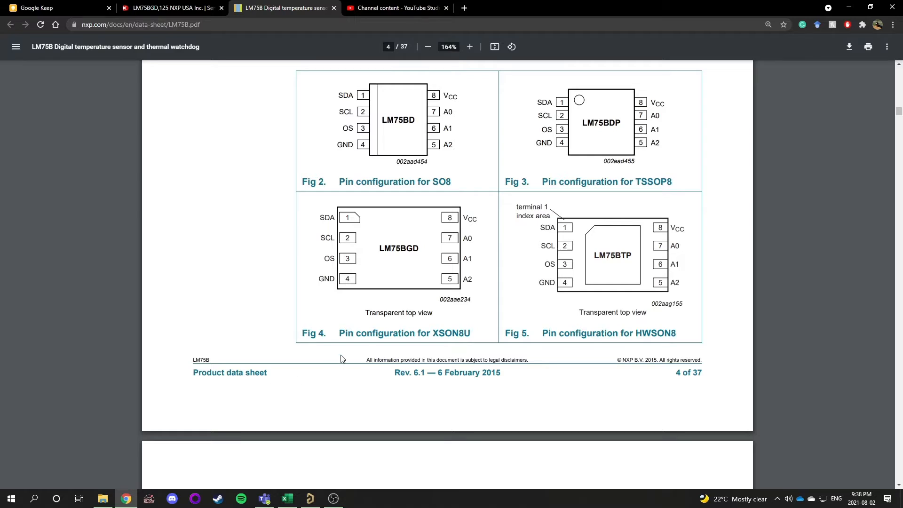
scroll(342, 358, "down", 5)
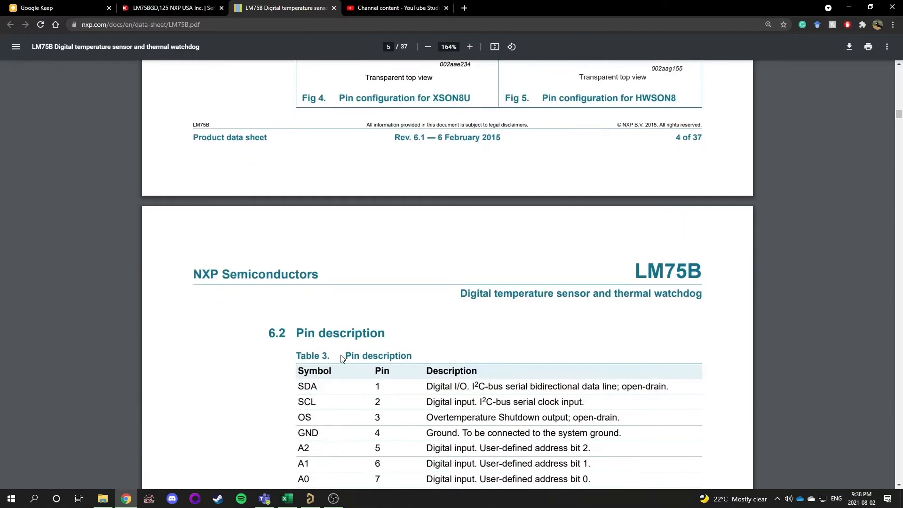
scroll(340, 356, "up", 4)
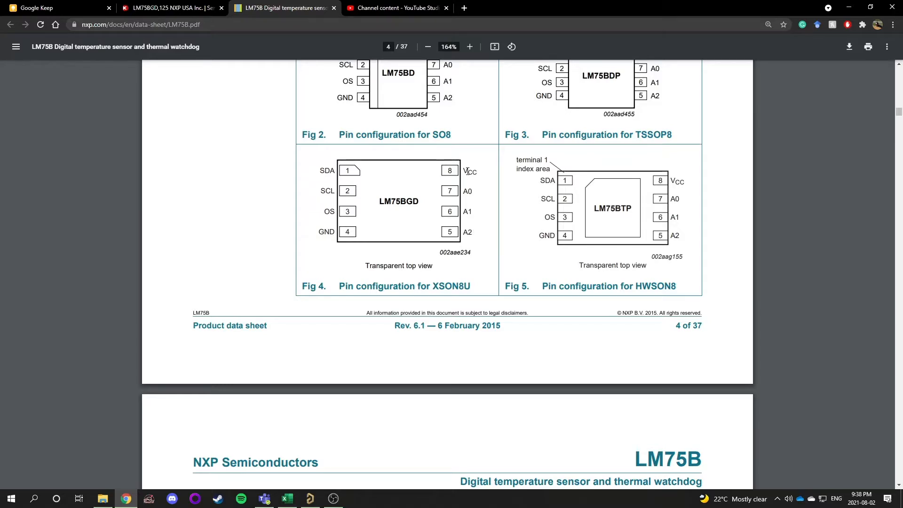
scroll(452, 311, "down", 6)
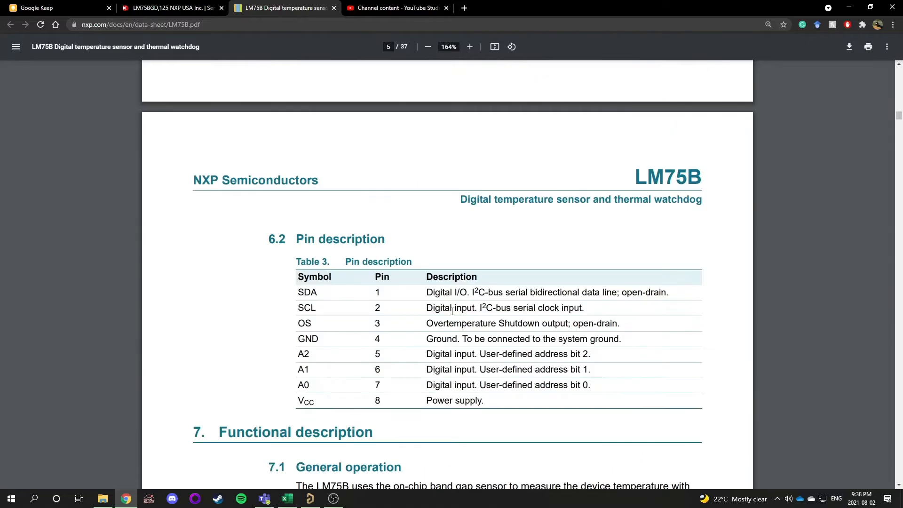
double_click(445, 399)
left_click(445, 399)
scroll(496, 403, "down", 5)
scroll(495, 403, "up", 15)
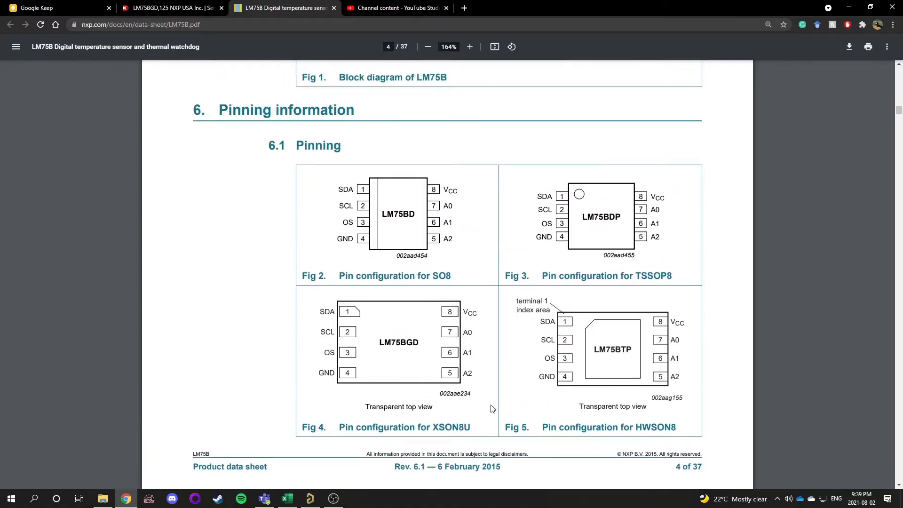
scroll(448, 385, "down", 7)
scroll(448, 385, "up", 6)
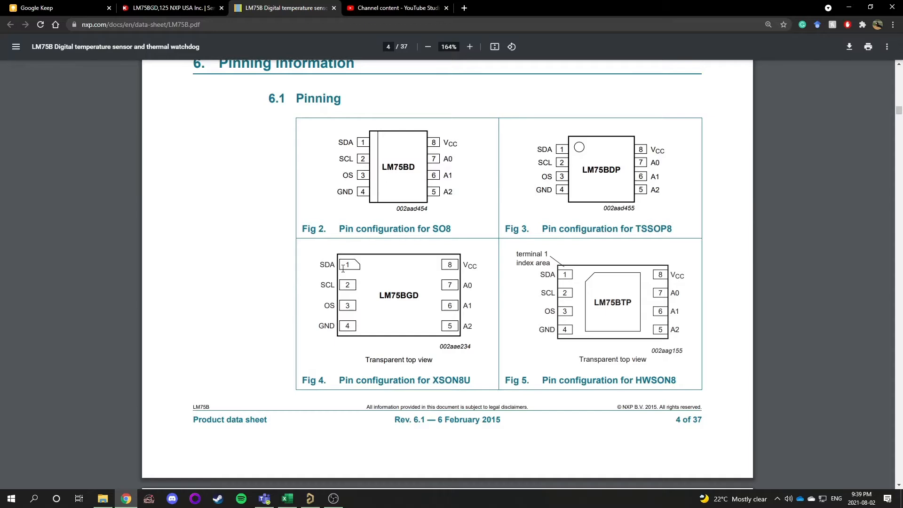
Switch to Altium Designer and create a new schematic library document in the project
left_click(345, 310)
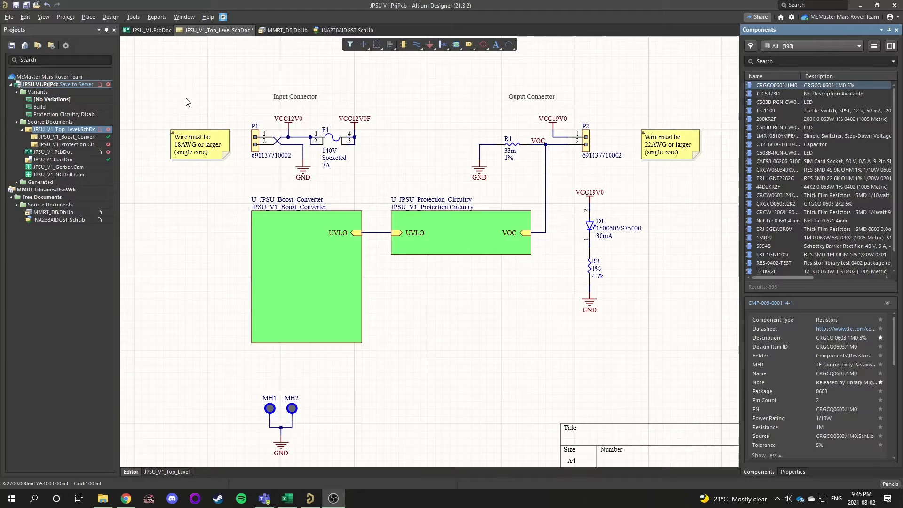
left_click(9, 18)
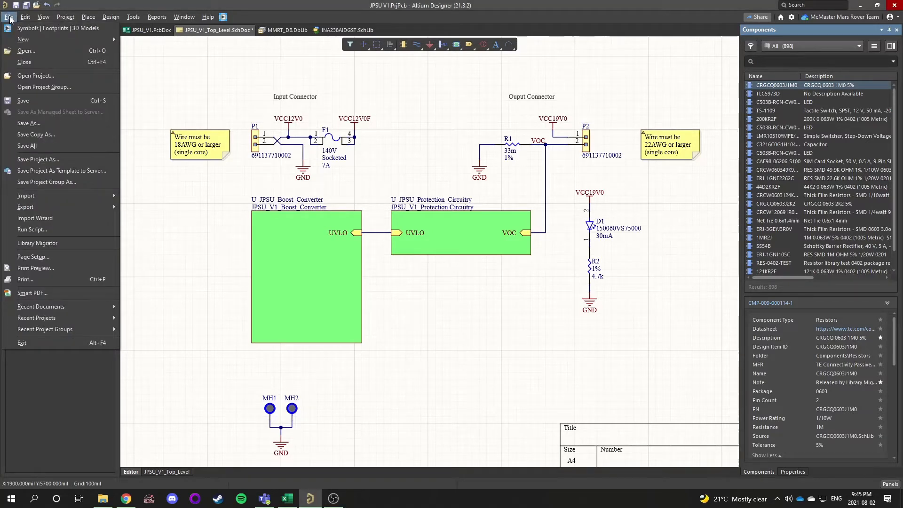
mouse_move(18, 43)
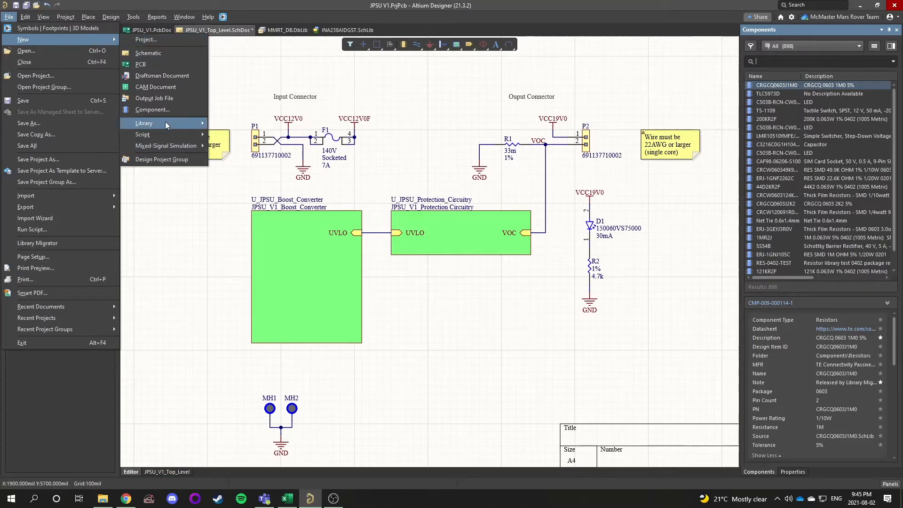
mouse_move(165, 122)
left_click(244, 136)
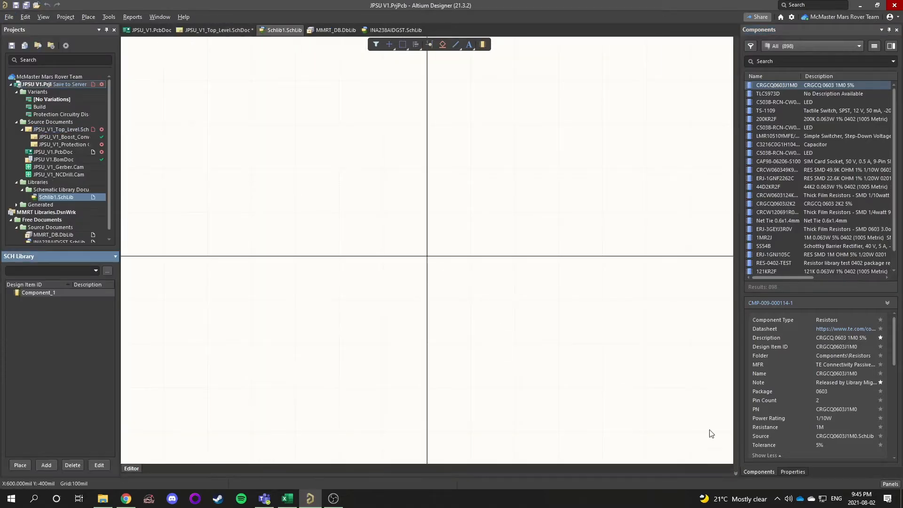
Start saving the library and browse into the altium_libs sch folder
left_click(799, 472)
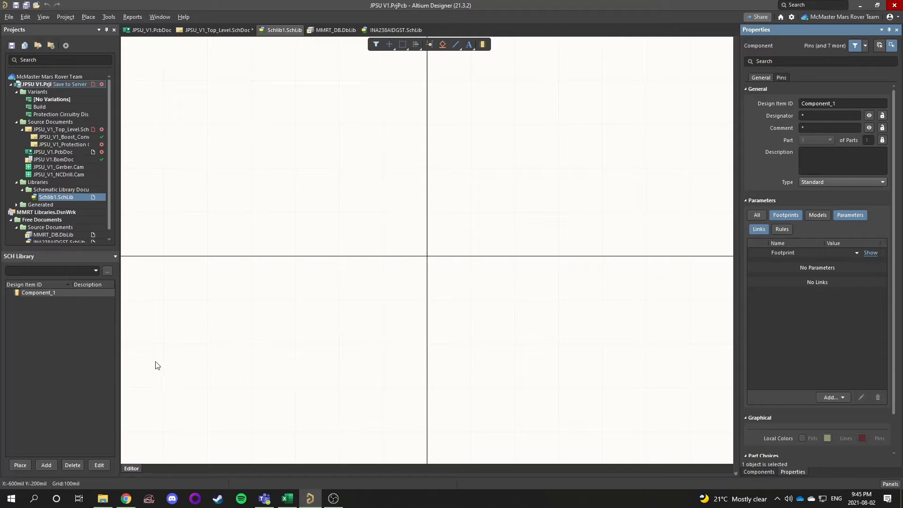
key("ctrl+s")
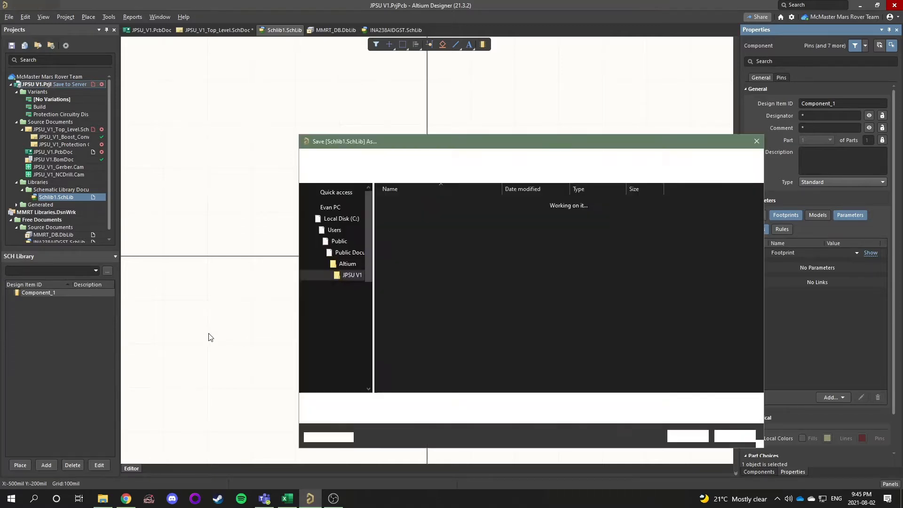
scroll(346, 292, "up", 10)
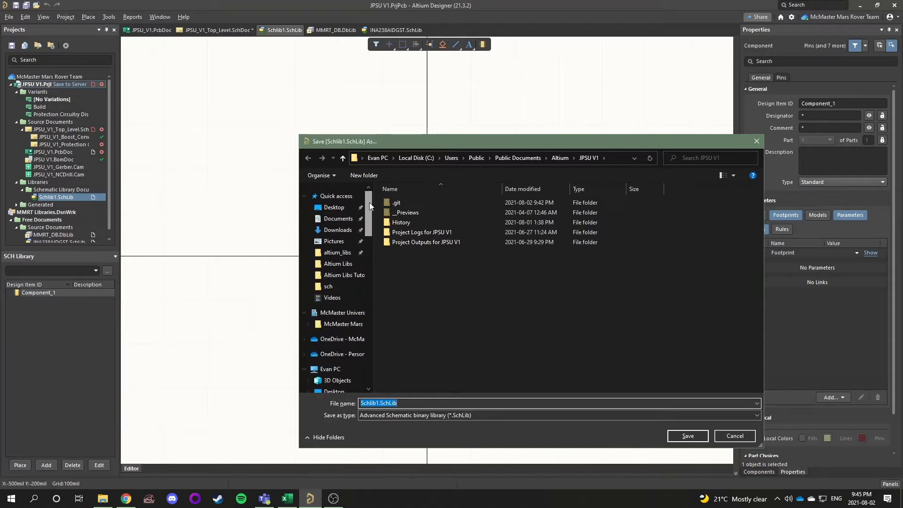
left_click(337, 252)
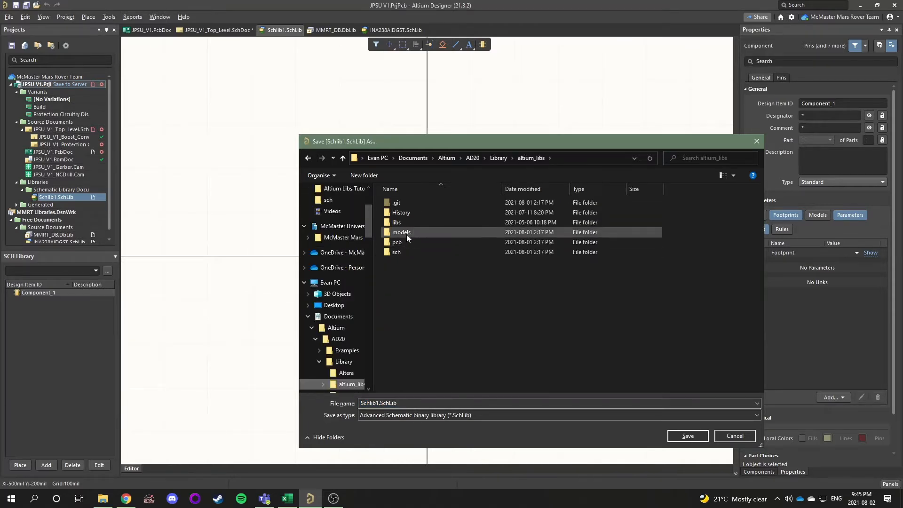
left_click(402, 252)
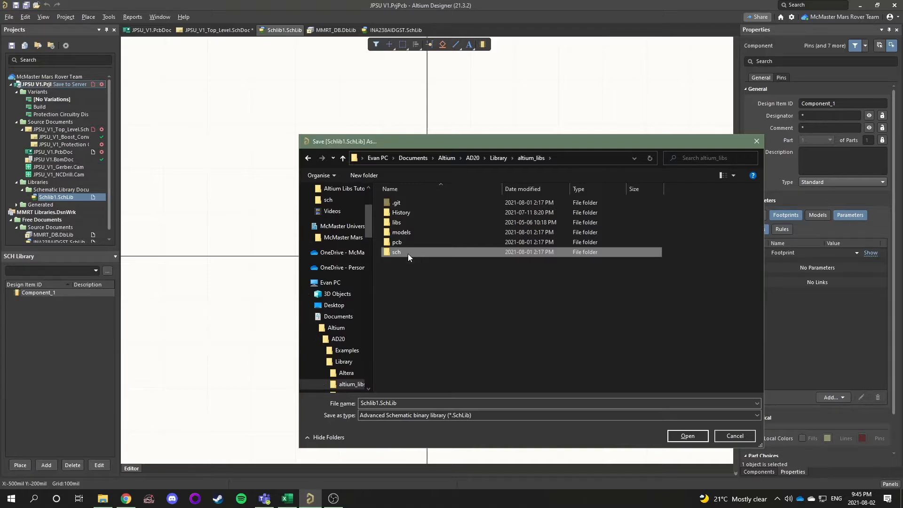
double_click(407, 253)
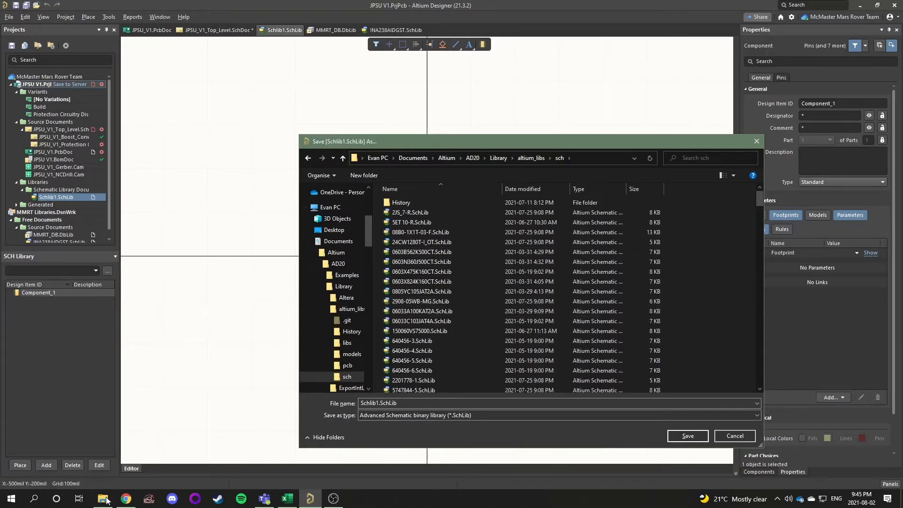
Copy the LM75BGD,125 part number from the Digi-Key page and save the library under that name
mouse_move(123, 503)
left_click(122, 473)
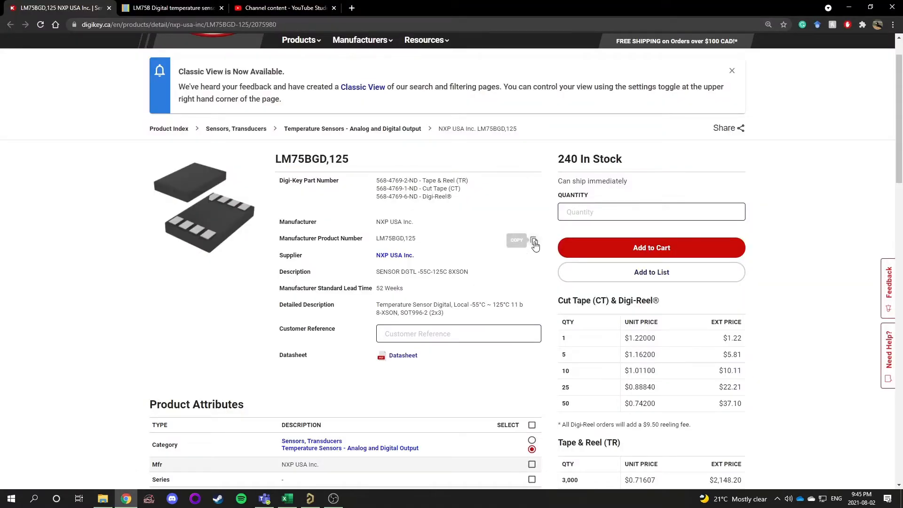
left_click(534, 242)
key("alt+Tab")
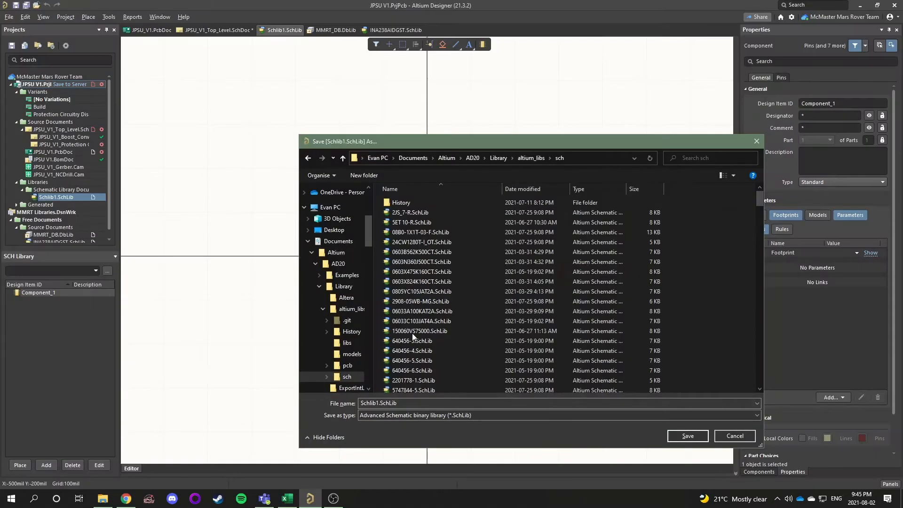
key("ctrl+v")
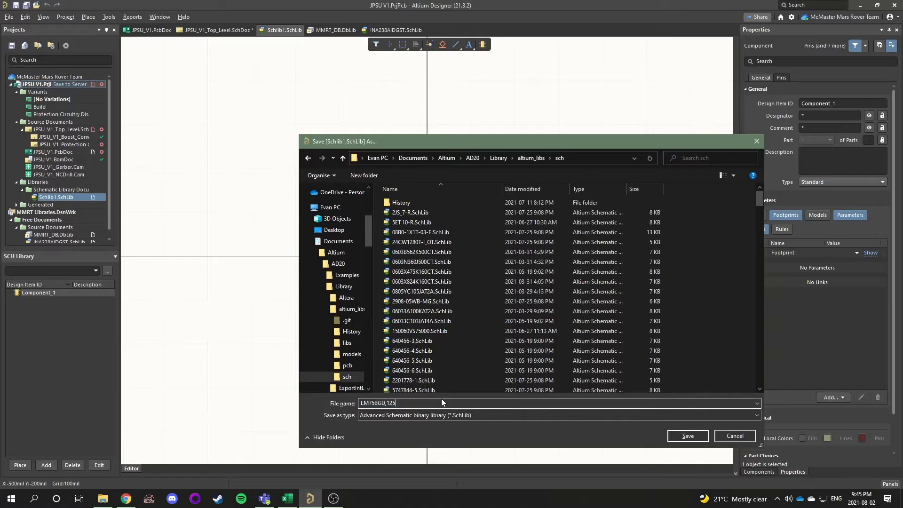
left_click(680, 436)
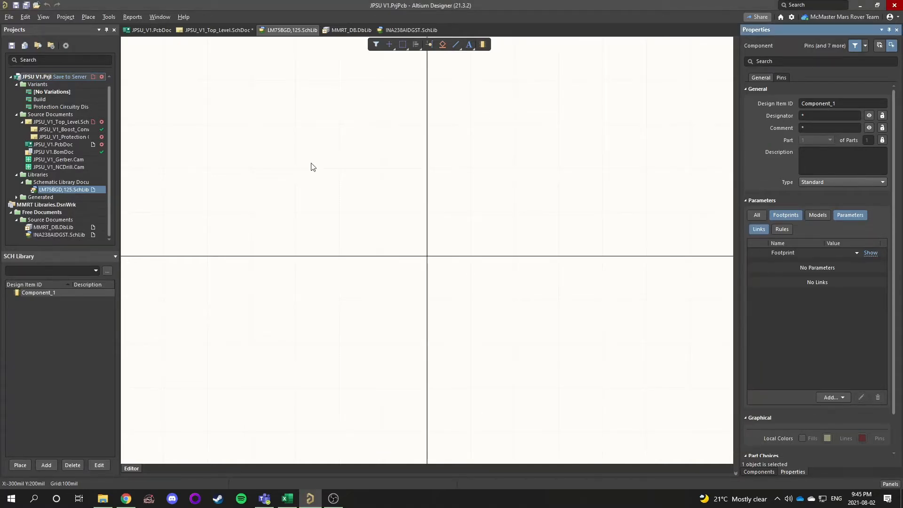
Rename the component's Design Item ID to LM75BGD,125
left_click(816, 103)
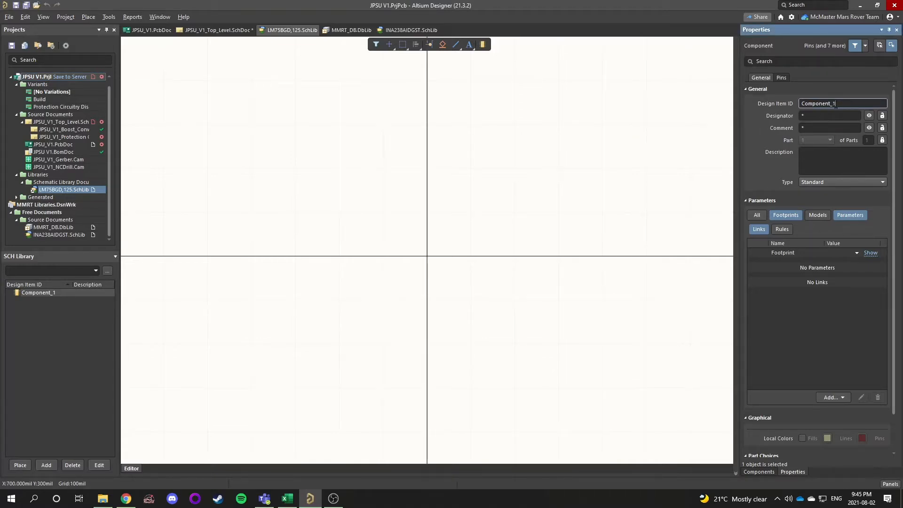
left_click_drag(848, 103, 799, 105)
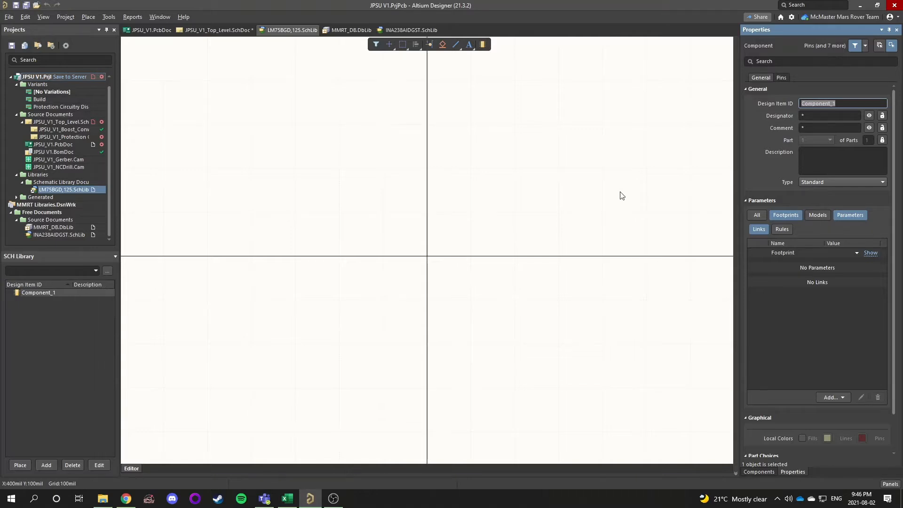
key("ctrl+v")
key("Return")
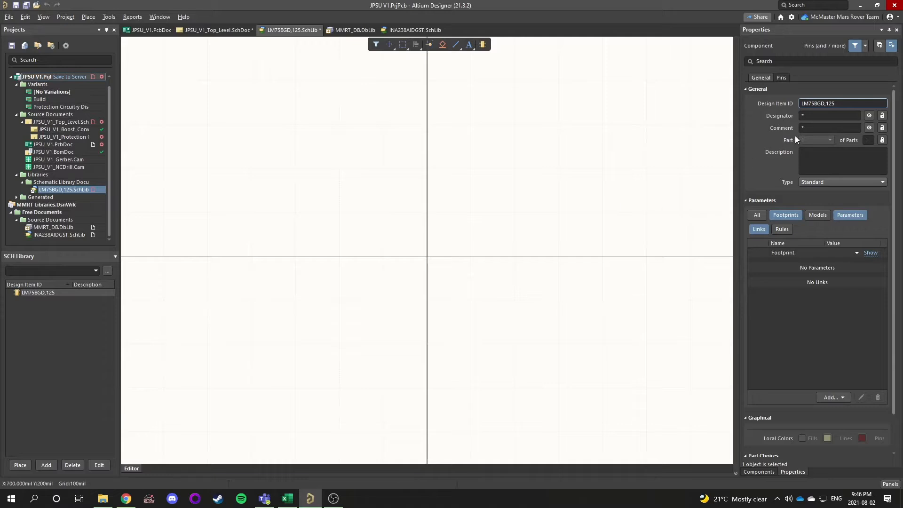
Set the component's designator to U?
left_click(819, 116)
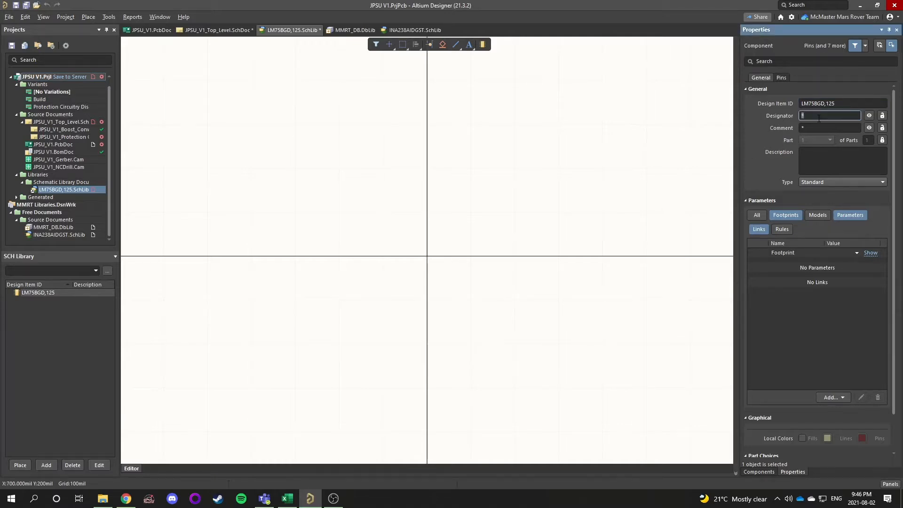
type("U")
left_click_drag(809, 115, 800, 116)
left_click(802, 116)
Set the comment to =Part Number and the description to =Description
left_click(809, 128)
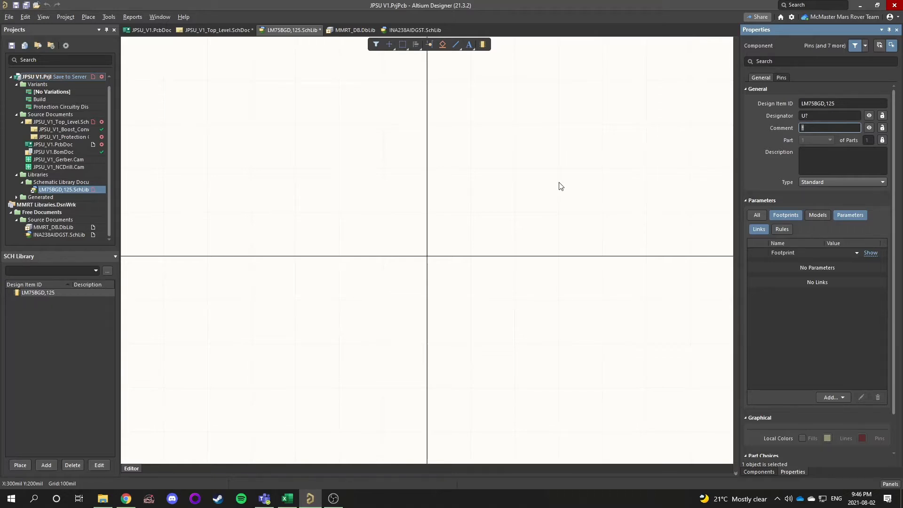
type("=Part Number")
left_click(819, 154)
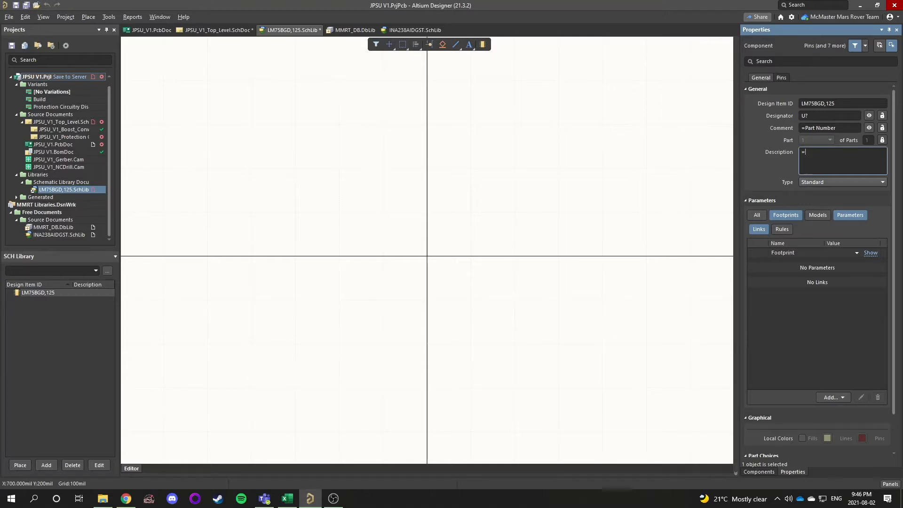
type("=Description")
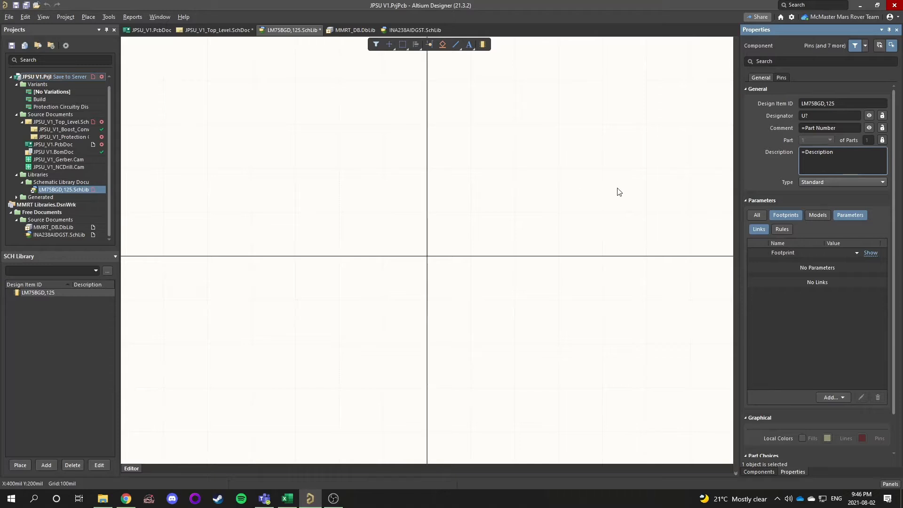
left_click(514, 174)
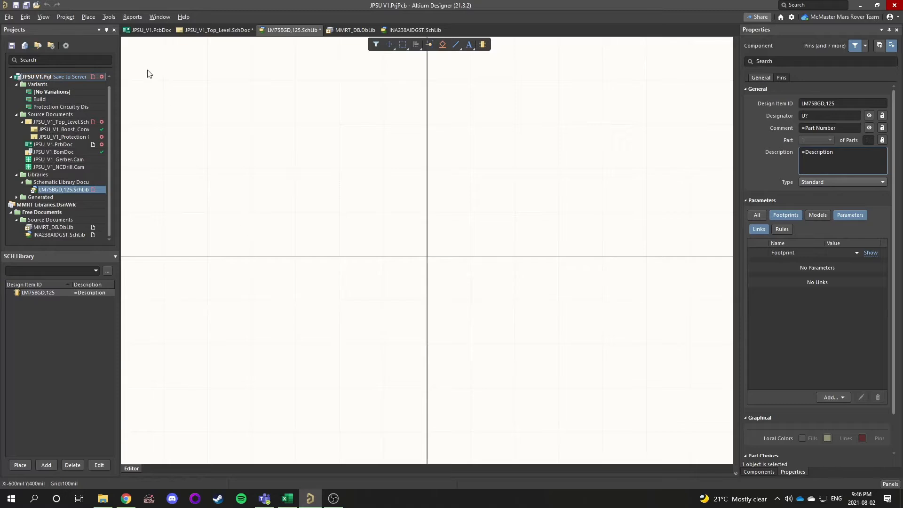
Open the Symbol Wizard
right_click_drag(288, 165, 303, 161)
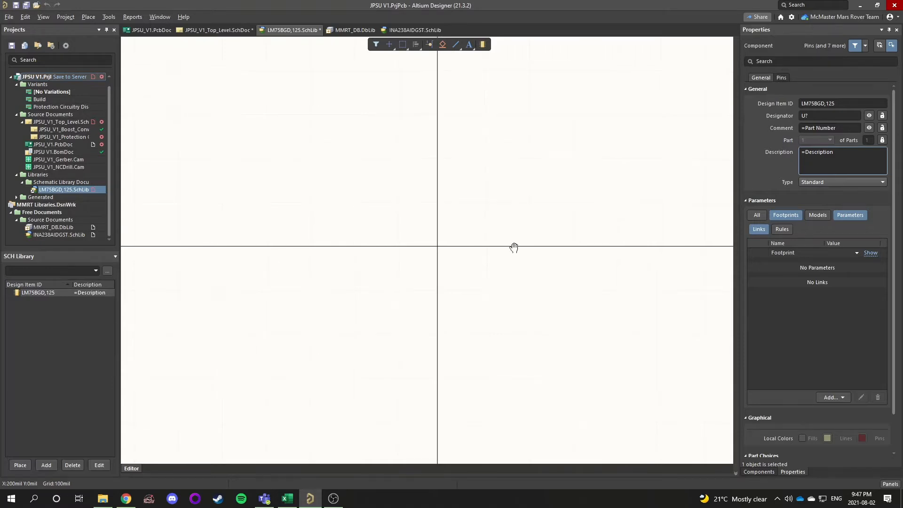
right_click_drag(514, 245, 473, 228)
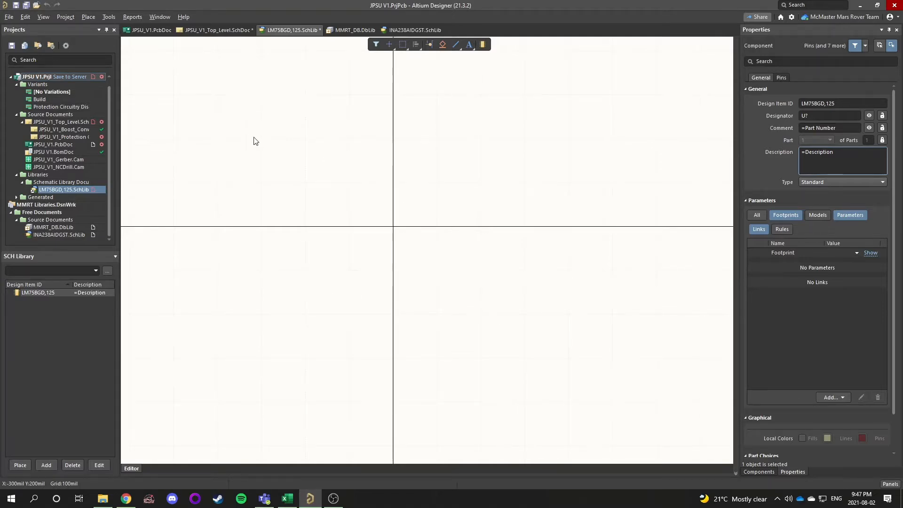
left_click(109, 18)
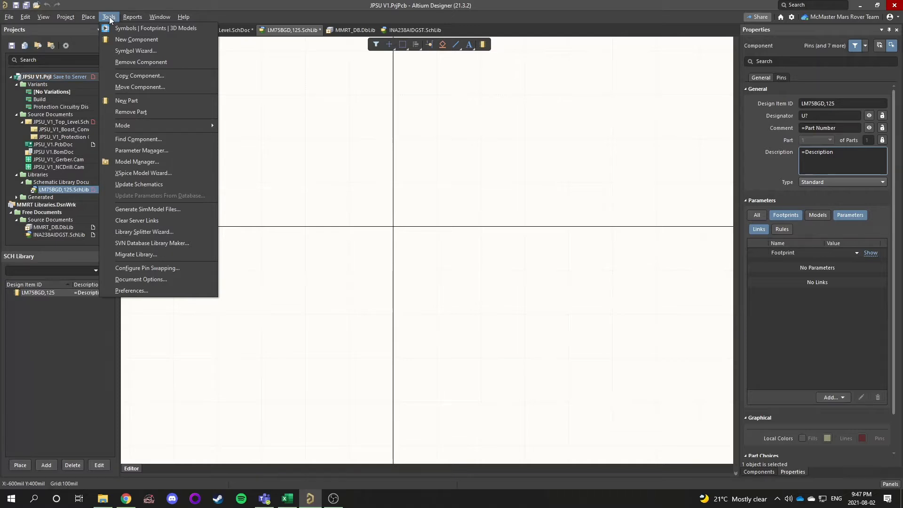
left_click(127, 51)
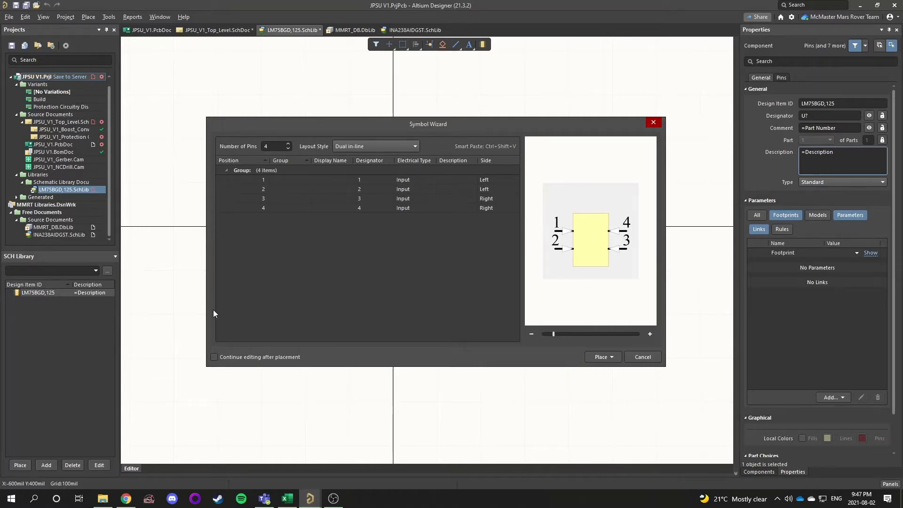
Refer to the XSON8U pinning in the datasheet and set the wizard's number of pins to 8
left_click(126, 501)
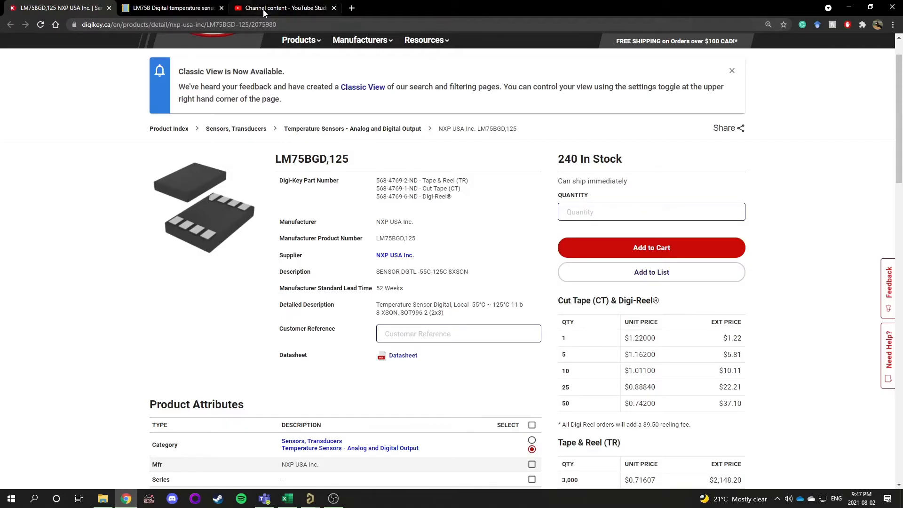
left_click(176, 8)
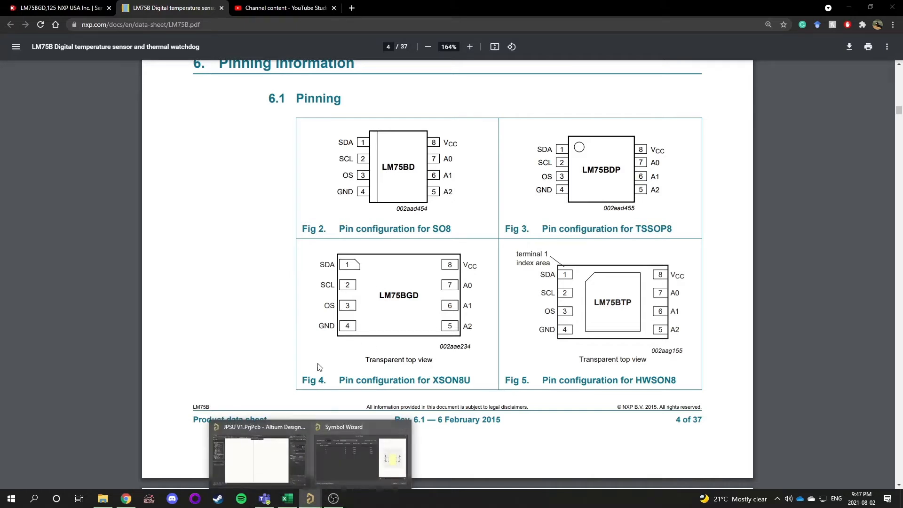
left_click(341, 469)
left_click(288, 144)
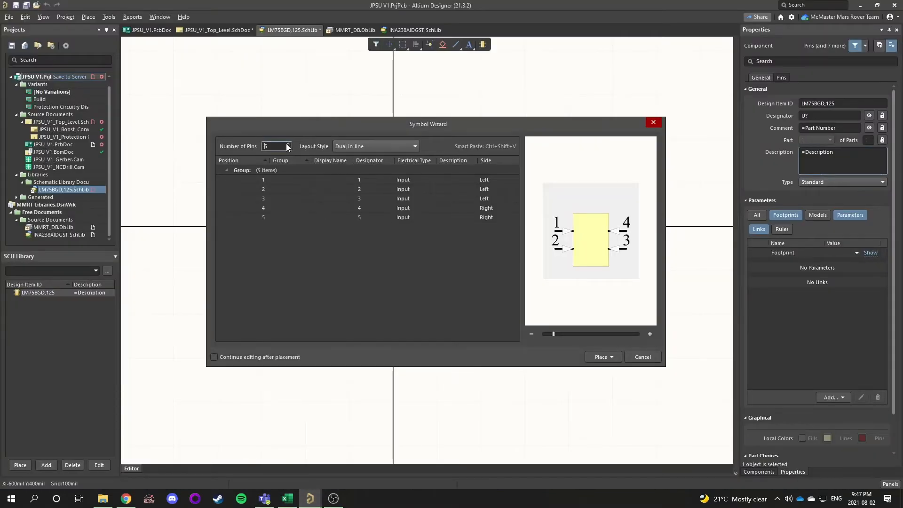
left_click(288, 144)
left_click(288, 144)
left_click(288, 144)
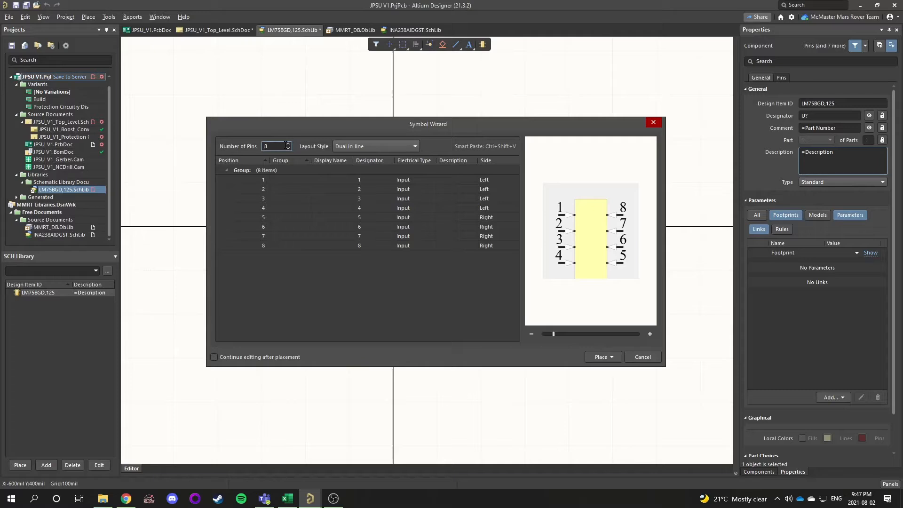
Preview the Quad side and Connector zig-zag layout styles and return to Dual in-line
left_click(358, 148)
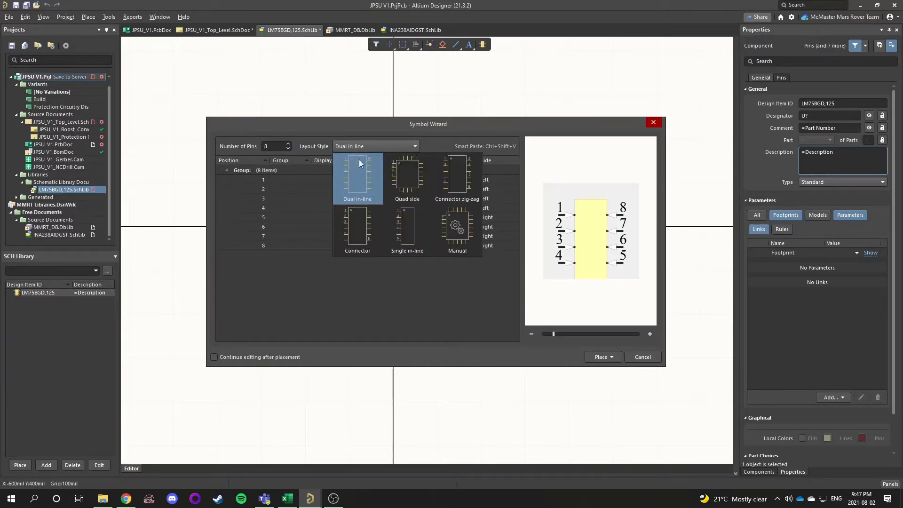
left_click(398, 170)
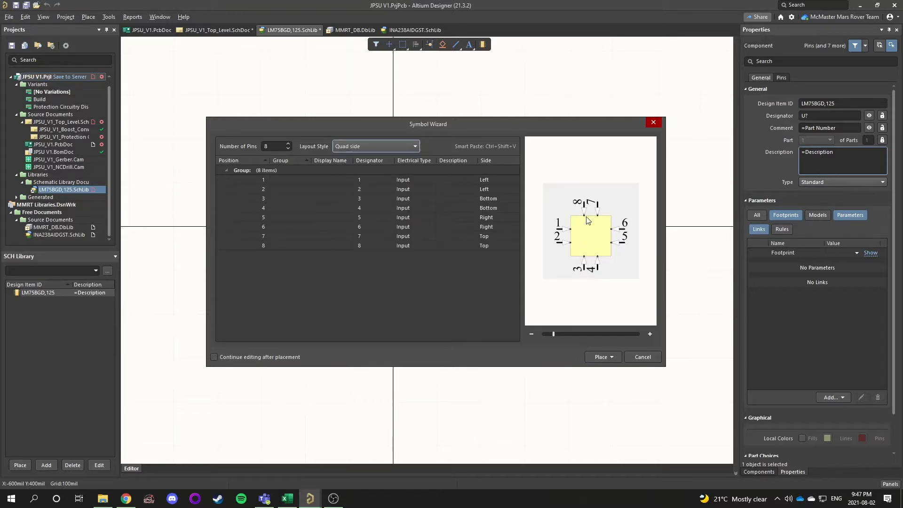
left_click(372, 143)
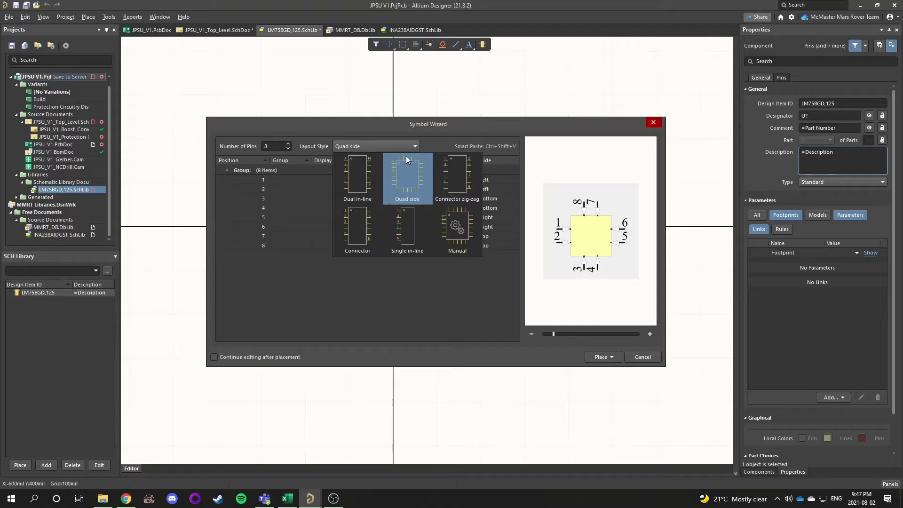
left_click(465, 177)
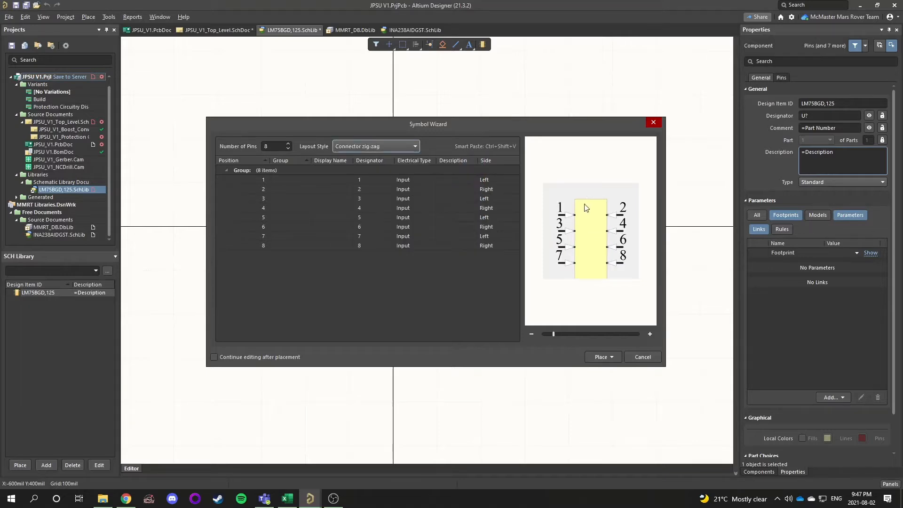
left_click(370, 143)
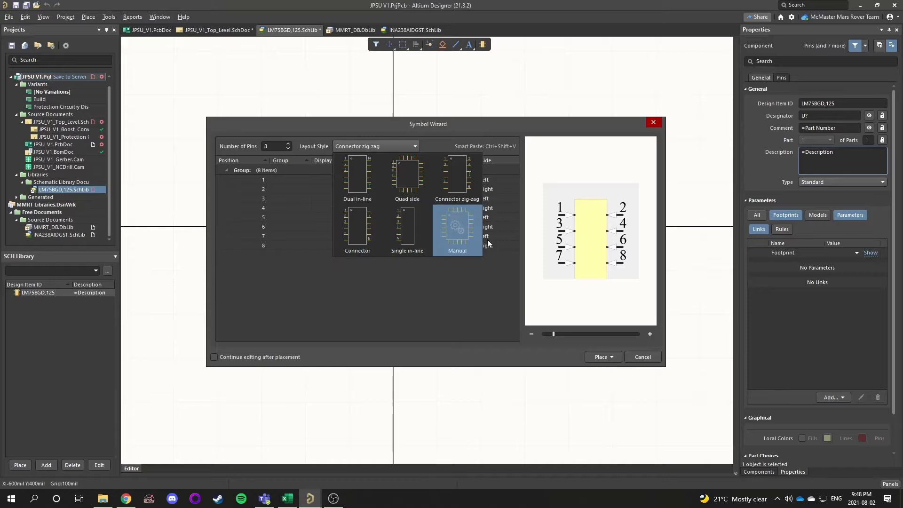
left_click(362, 186)
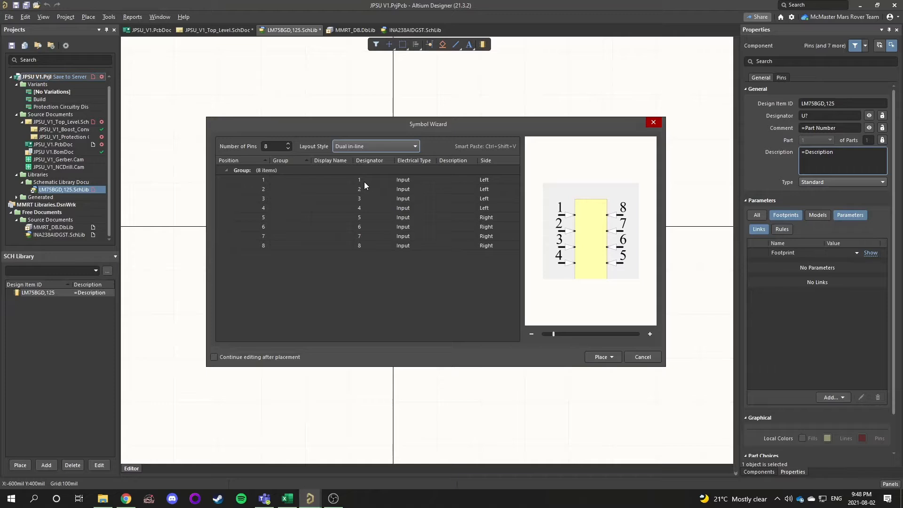
Compare the wizard's pin table with the XSON8U datasheet pinout and name pins 1 and 2 SDA and SCL
double_click(326, 182)
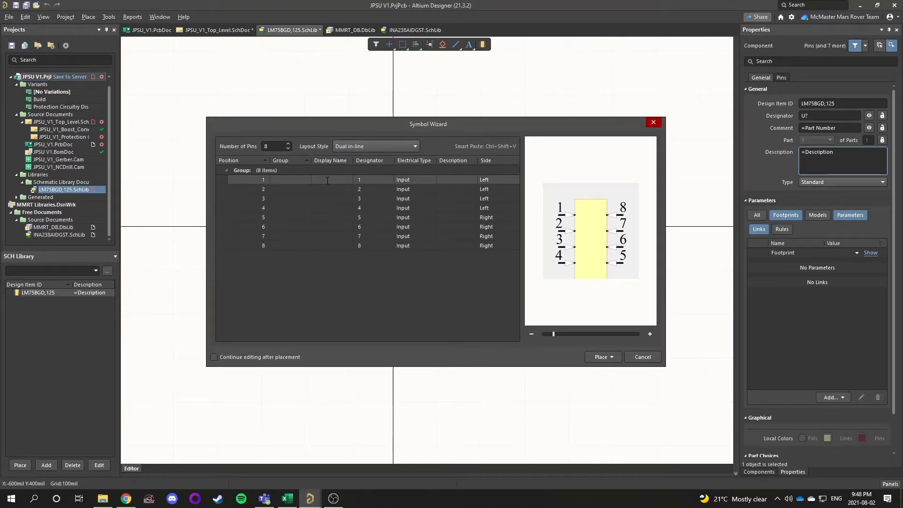
left_click(319, 275)
left_click(338, 191)
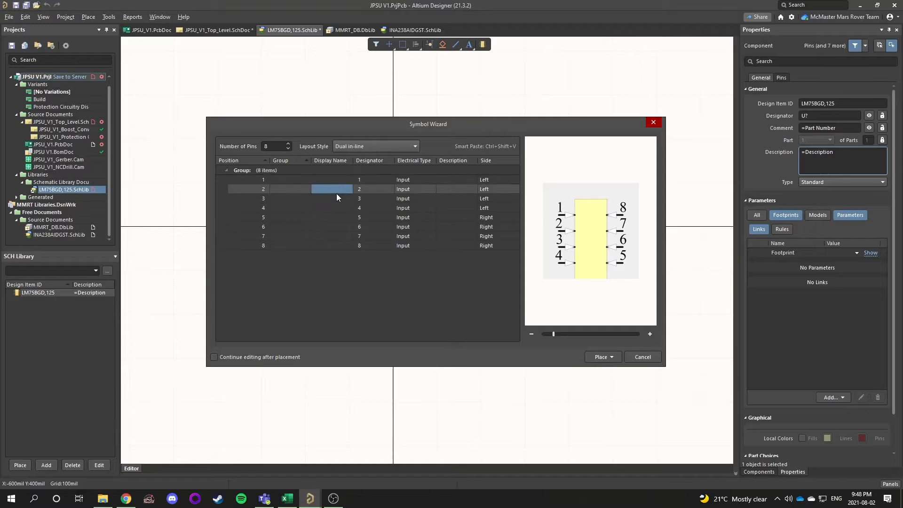
left_click(337, 208)
left_click(339, 237)
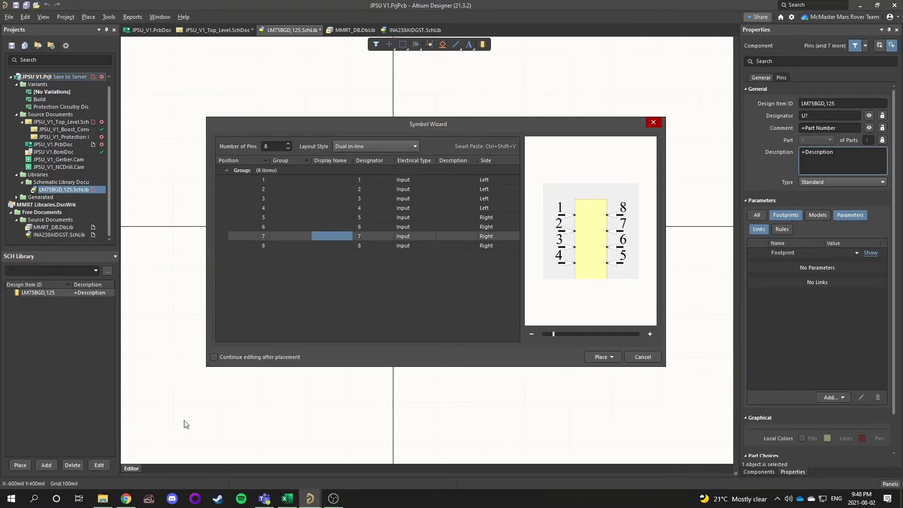
key("alt+Tab")
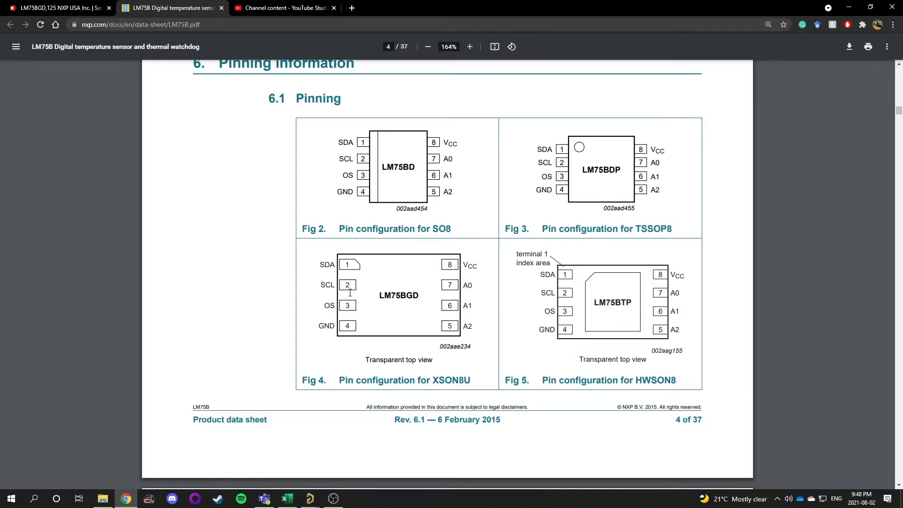
key("alt+Tab")
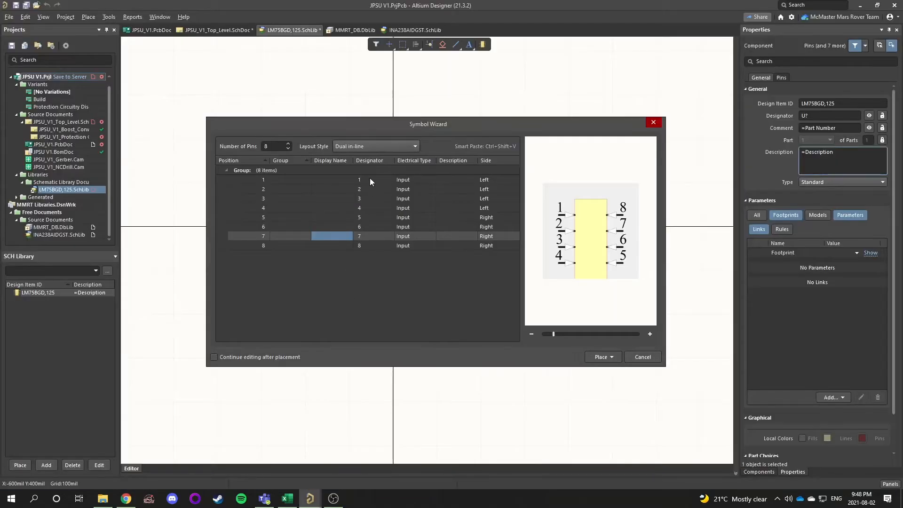
left_click(328, 180)
left_click(319, 181)
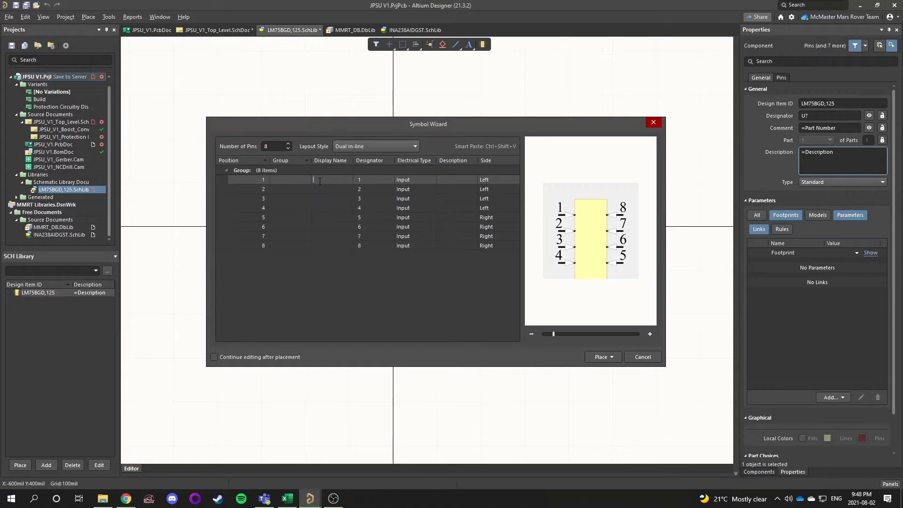
type("SDA")
key("Return")
left_click(327, 190)
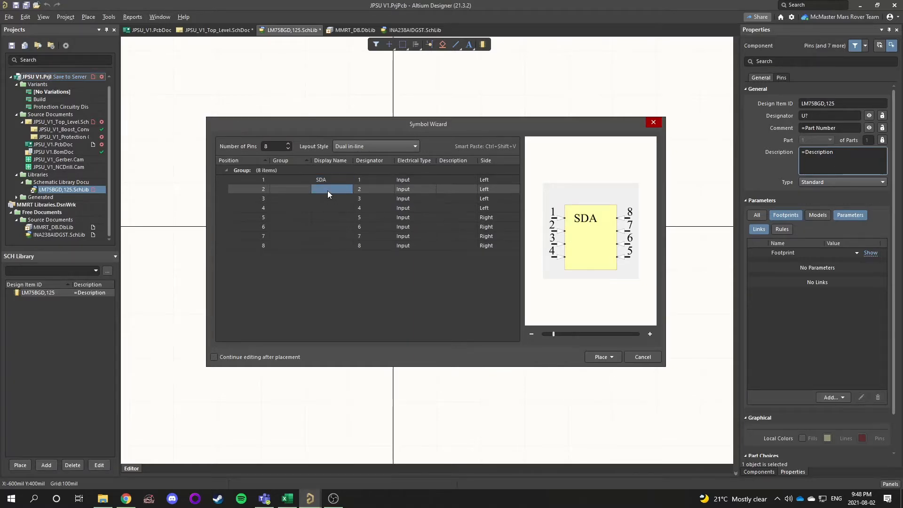
type("SCL")
key("Return")
Check the datasheet again and name pins 3 and 4 OS and GND
key("alt+Tab")
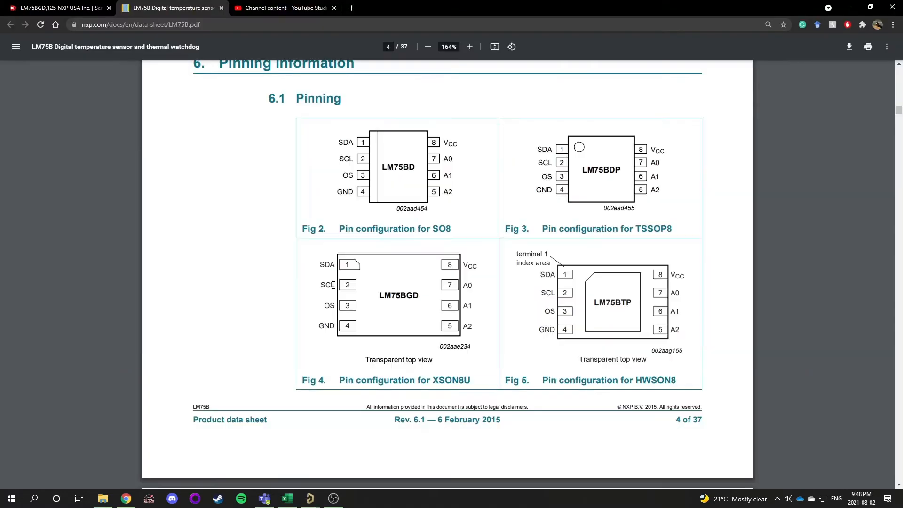
key("alt+Tab")
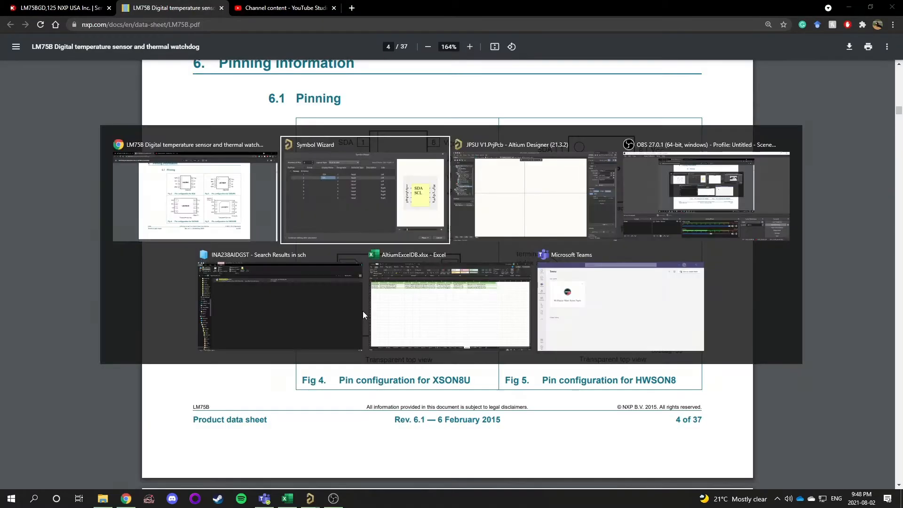
left_click(319, 200)
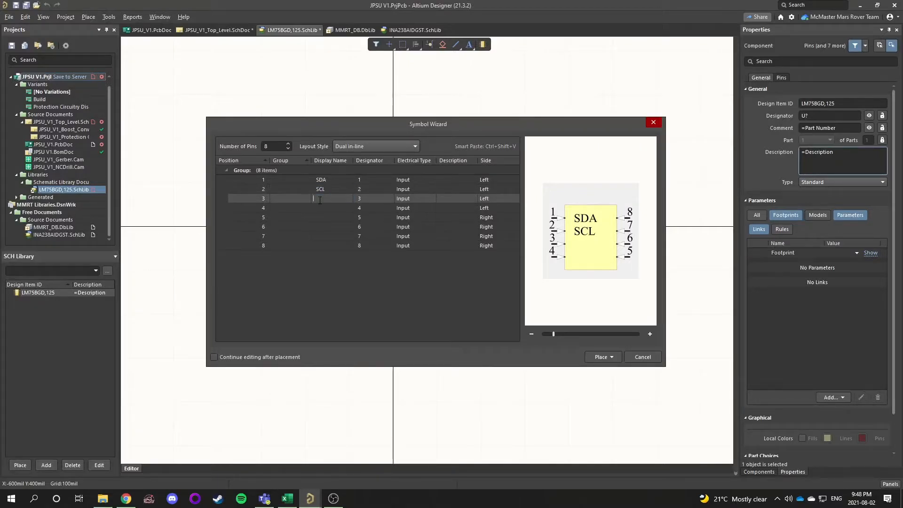
type("OS")
left_click(327, 207)
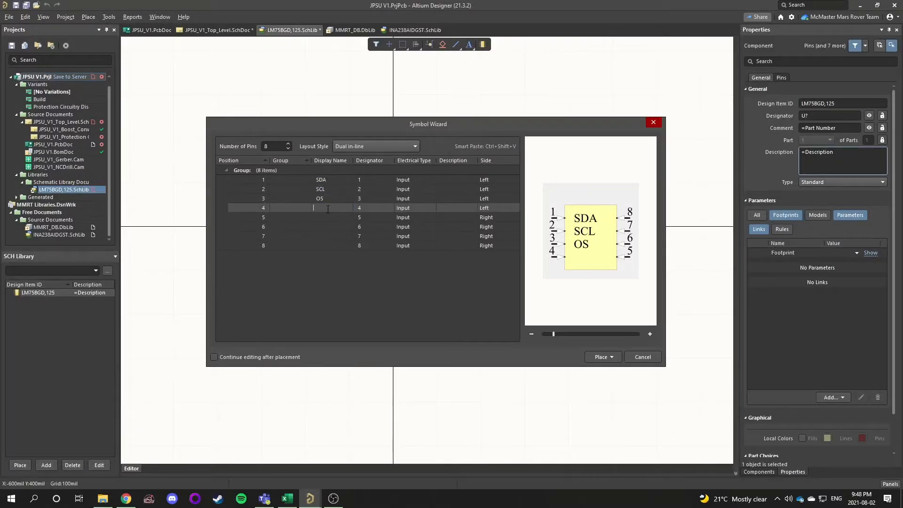
key("alt+Tab")
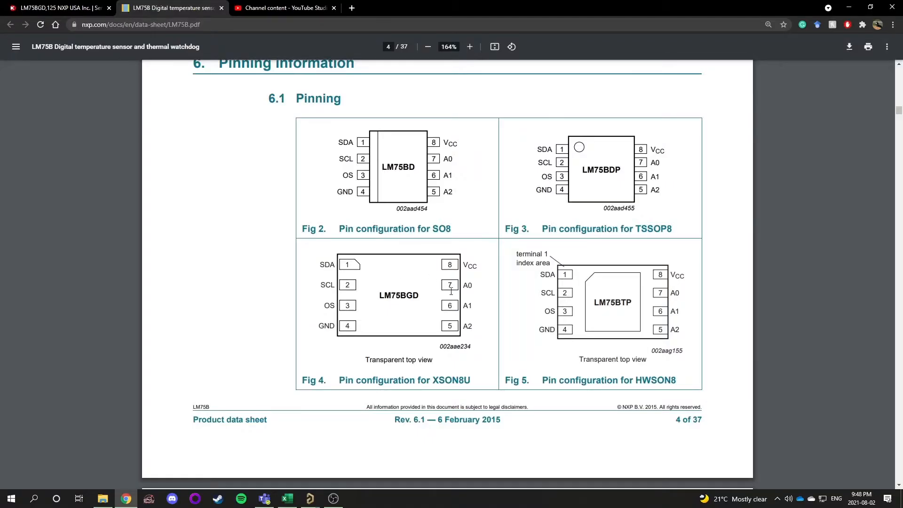
key("alt+Tab")
left_click(329, 218)
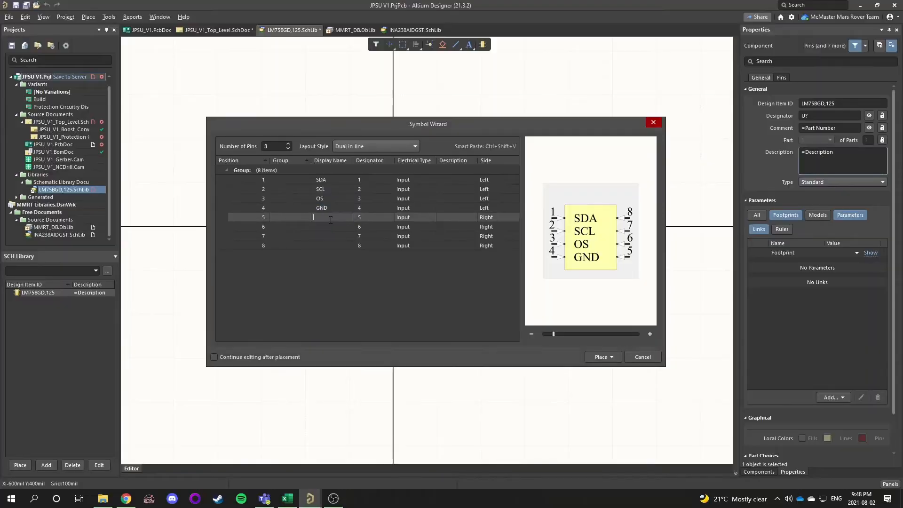
Name pins 5 to 8 A2, A1, A0 and VCC in the wizard's pin table
type("A2")
key("Return")
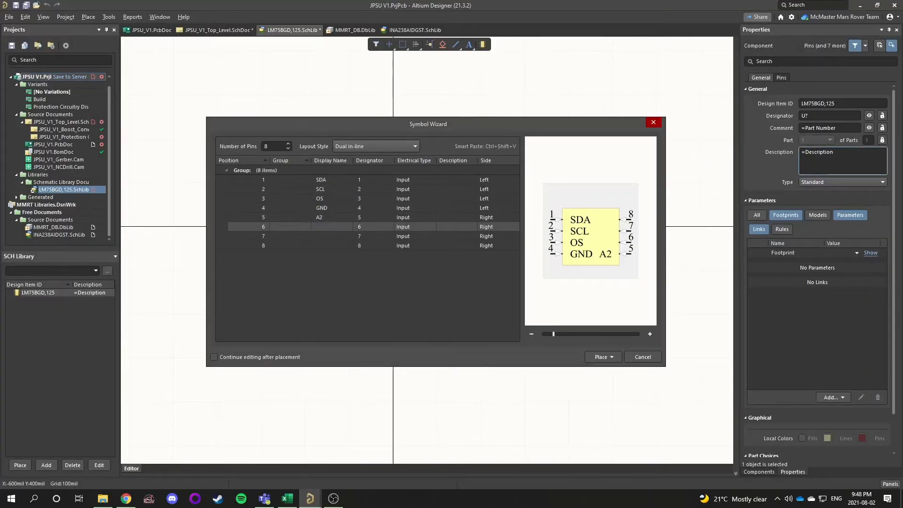
type("A1")
key("Return")
type("A0")
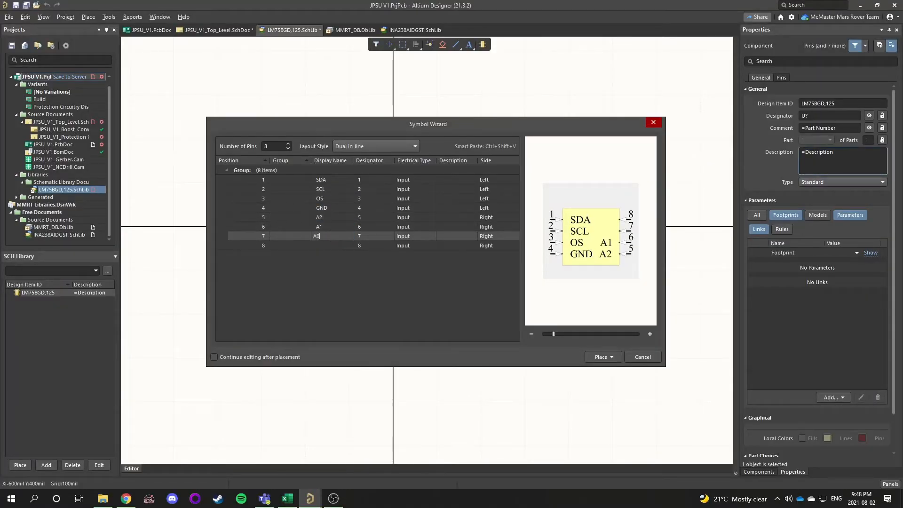
key("Return")
left_click(320, 248)
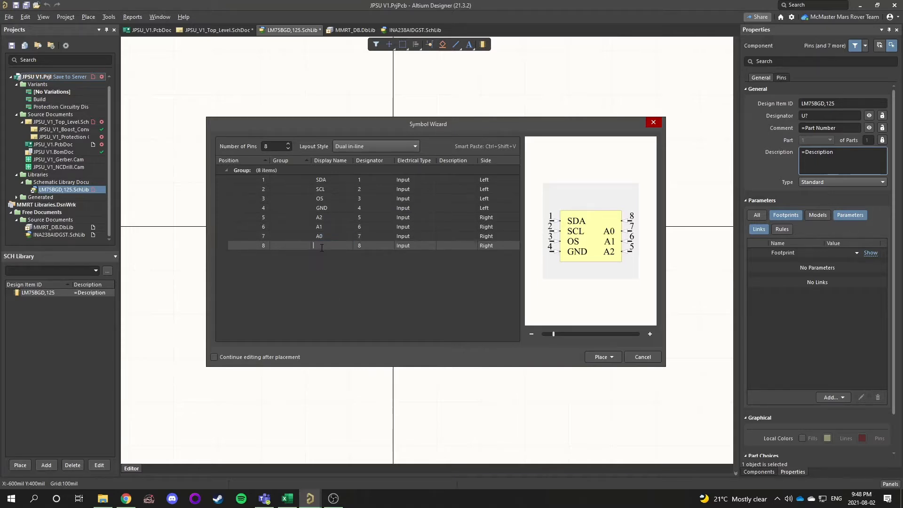
type("VCC")
key("Return")
Set the electrical type of the SDA and SCL pins to I/O
left_click(428, 184)
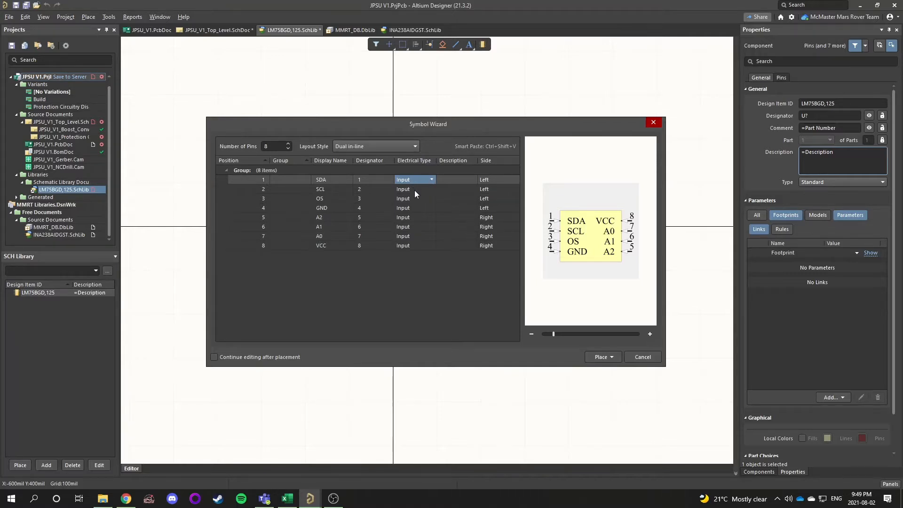
key("Down")
left_click(431, 180)
left_click(431, 180)
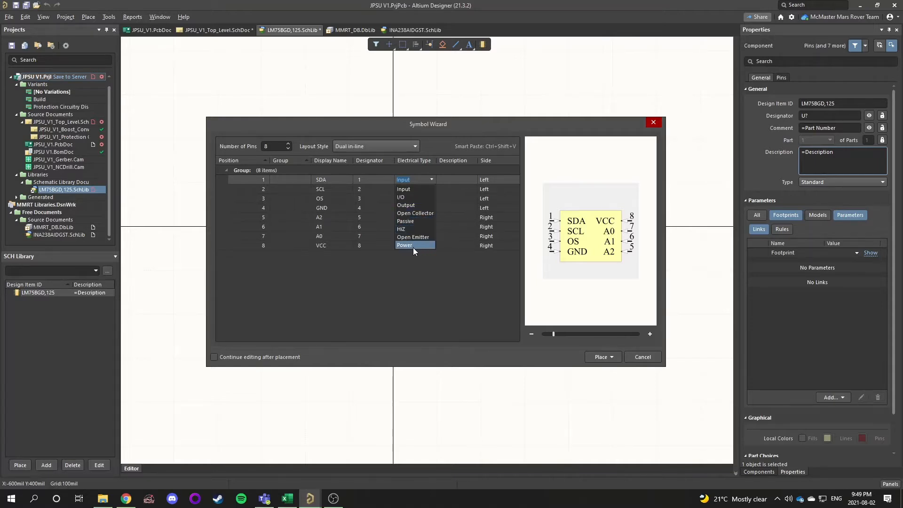
left_click(413, 197)
left_click(432, 189)
left_click(432, 189)
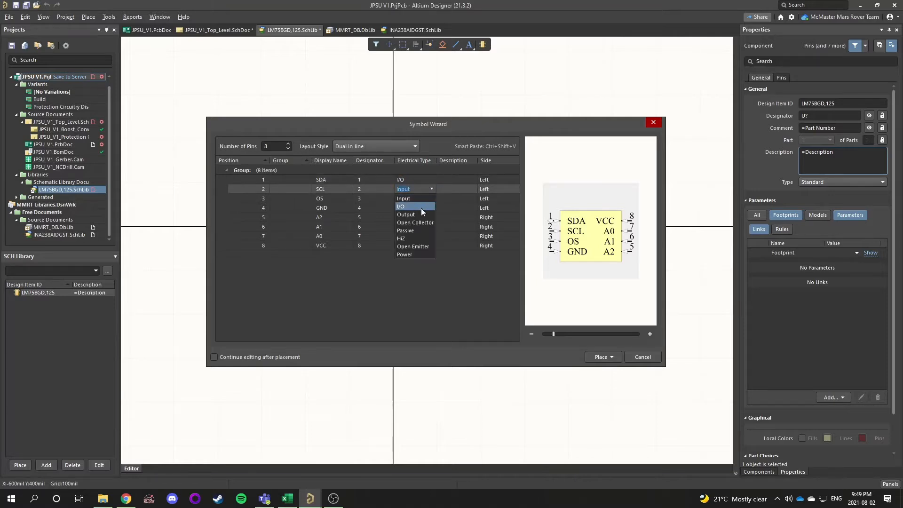
left_click(421, 208)
Set the OS pin's electrical type to Output and the GND pin's to Power
left_click(428, 198)
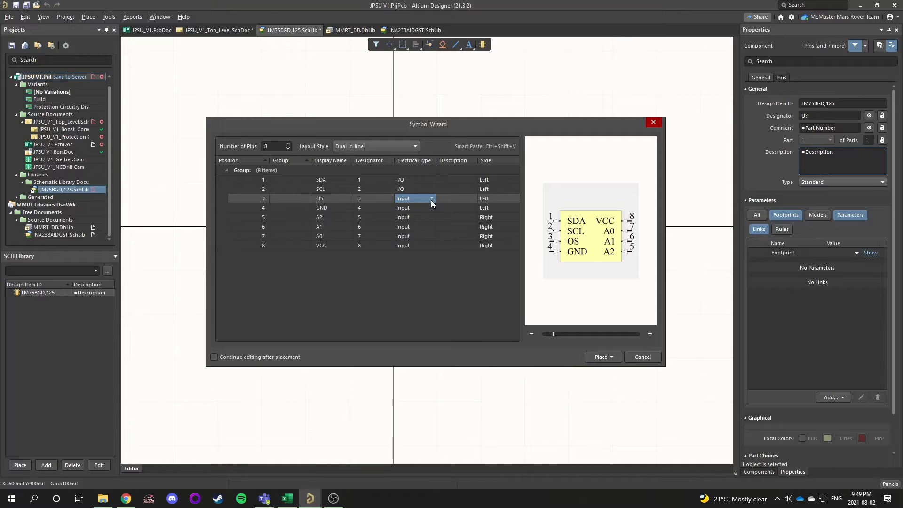
left_click(432, 198)
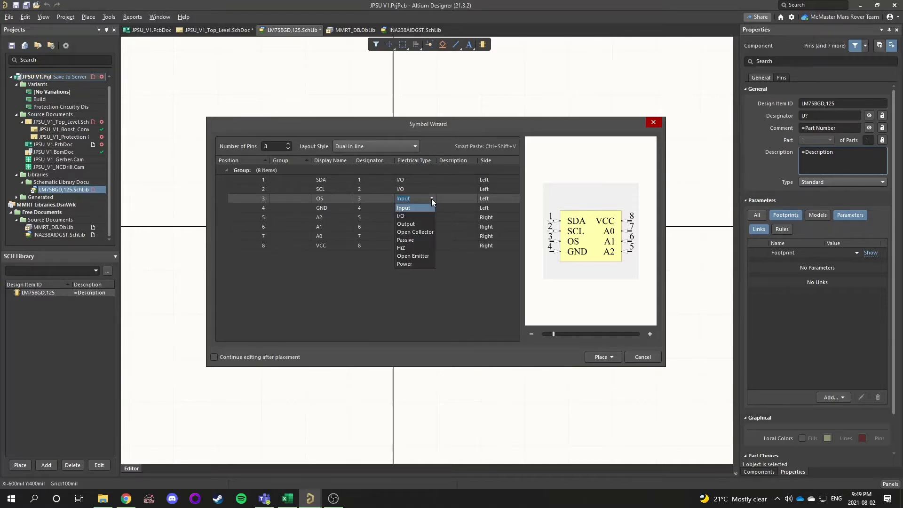
left_click(418, 223)
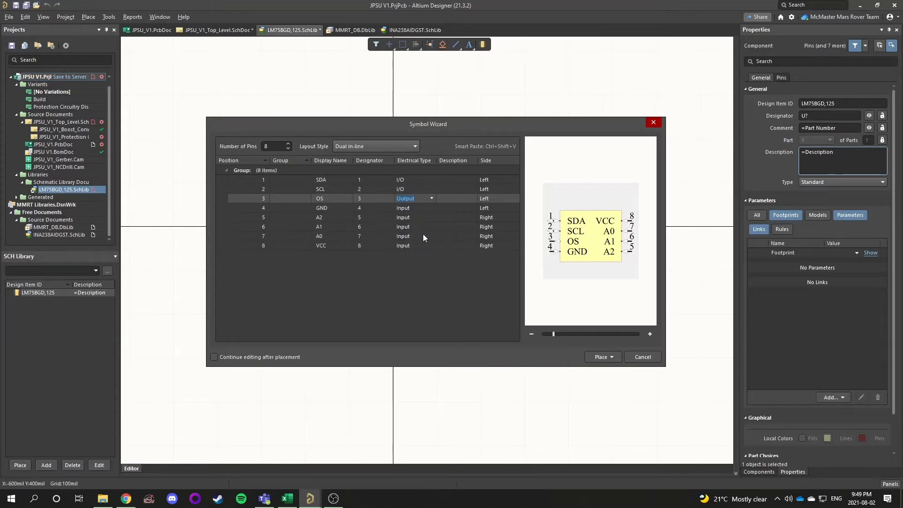
left_click(428, 208)
left_click(432, 208)
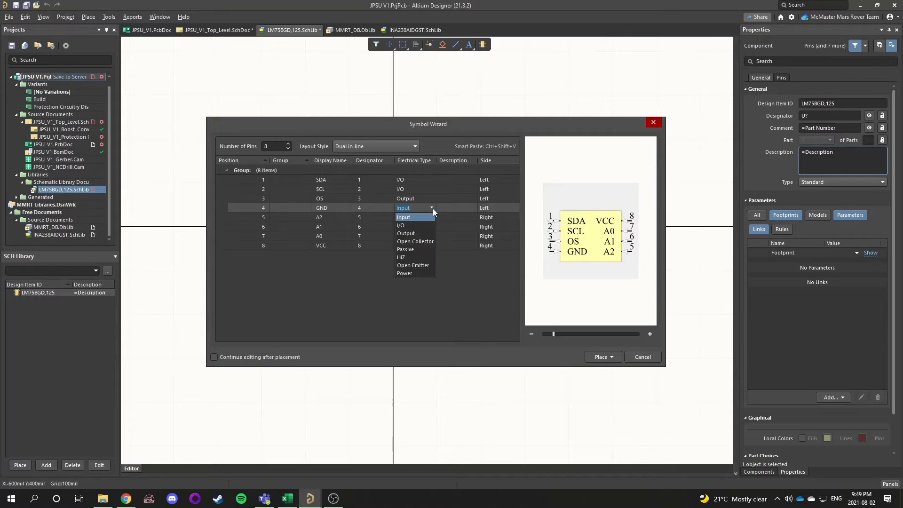
left_click(408, 273)
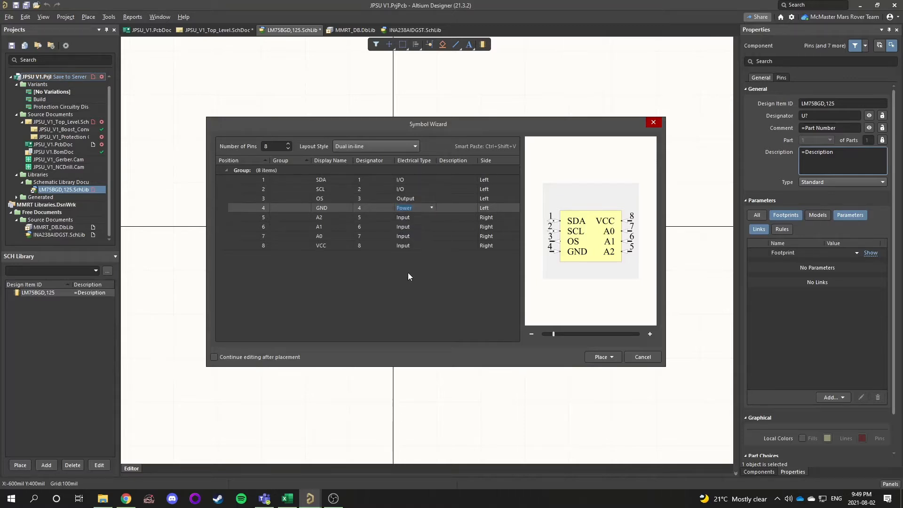
Keep A2 as Input and set the VCC pin's electrical type to Power
left_click(433, 217)
left_click(429, 219)
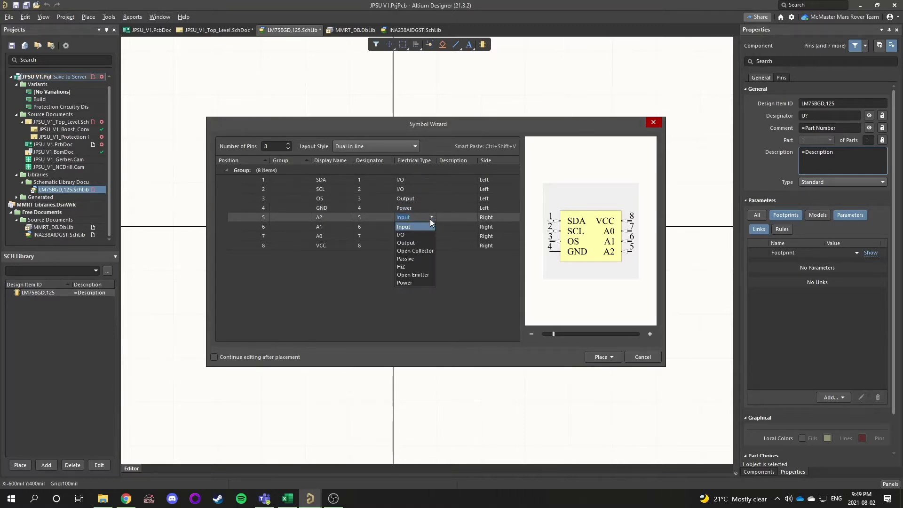
left_click(422, 227)
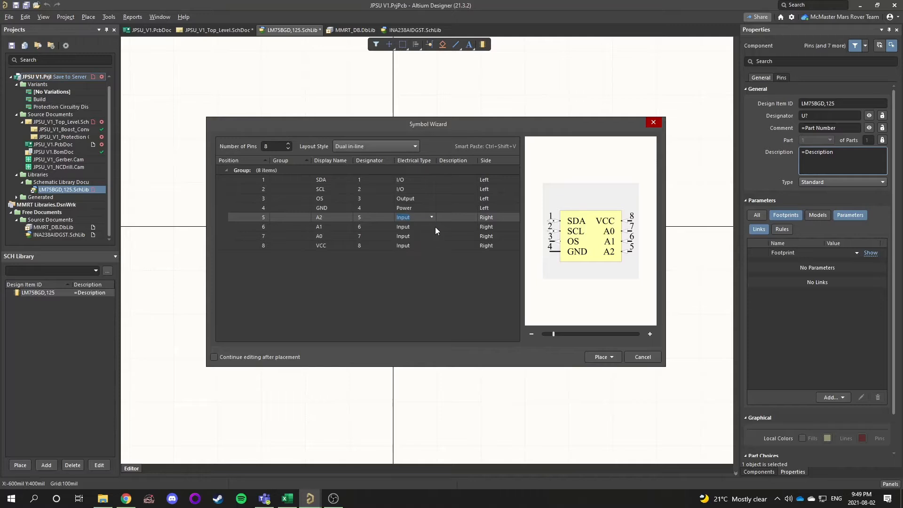
left_click(433, 247)
left_click(433, 247)
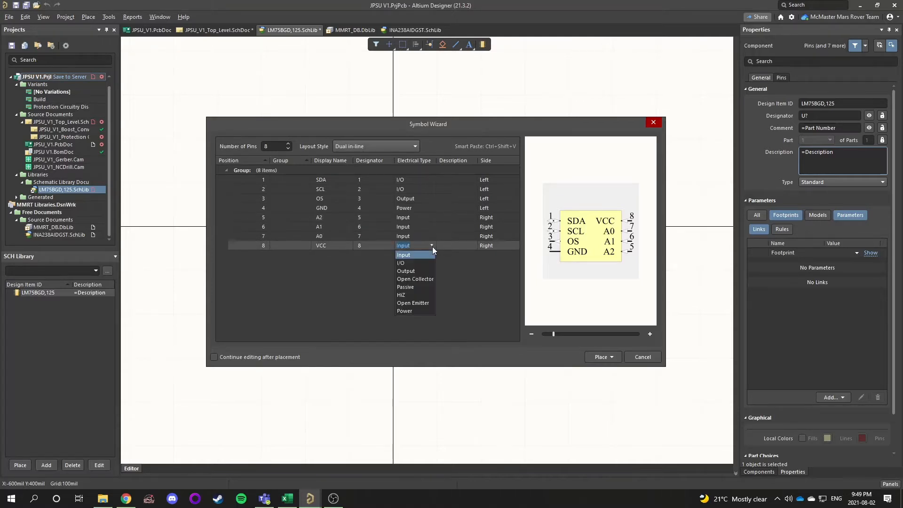
left_click(406, 311)
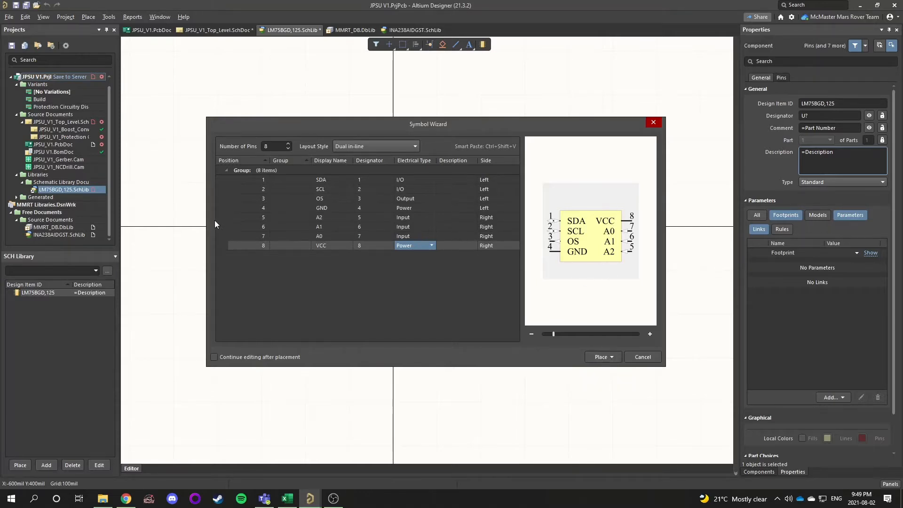
Place the symbol generated by the wizard on the library sheet
left_click(601, 356)
left_click(605, 370)
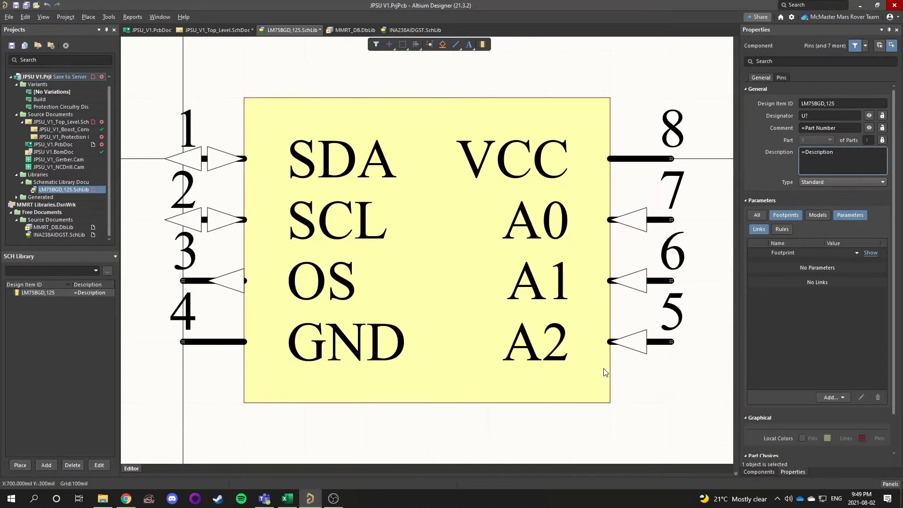
middle_click_drag(314, 281, 329, 347)
right_click_drag(330, 347, 396, 290)
middle_click_drag(396, 294, 381, 337)
left_click_drag(234, 130, 458, 295)
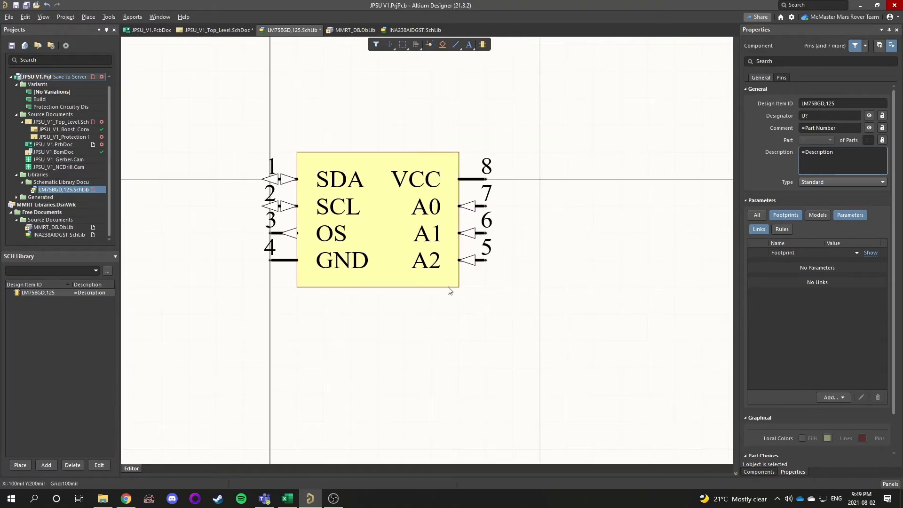
Undo the symbol placement and redo it
mouse_move(281, 186)
left_mouse_down()
mouse_move(435, 295)
mouse_move(416, 295)
mouse_move(279, 187)
left_mouse_up()
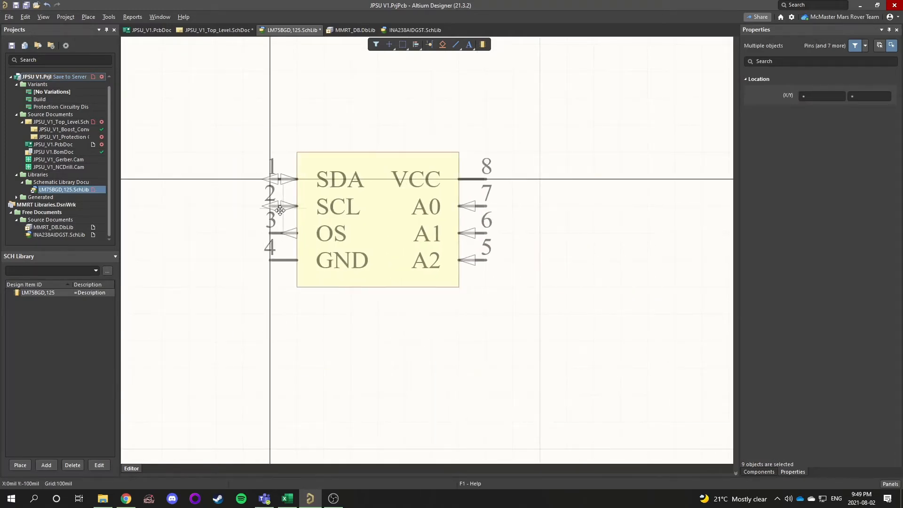
left_click(214, 297)
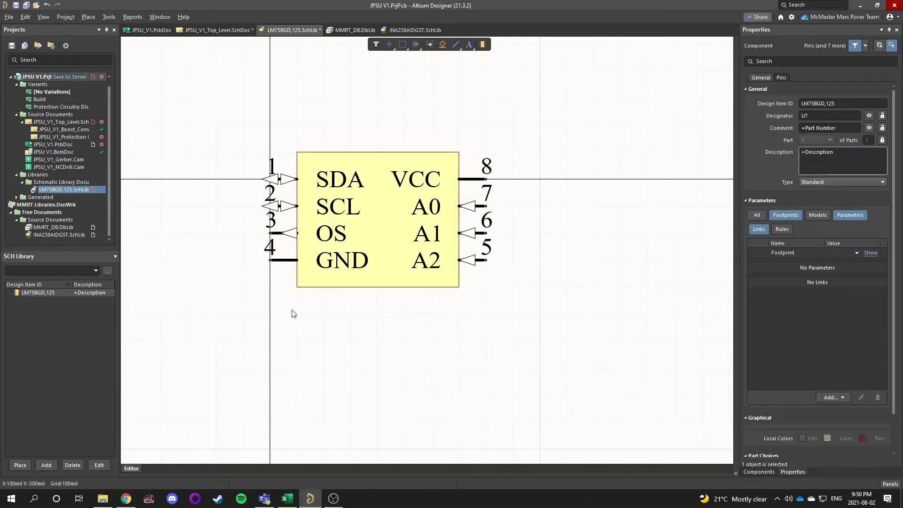
key("ctrl+z")
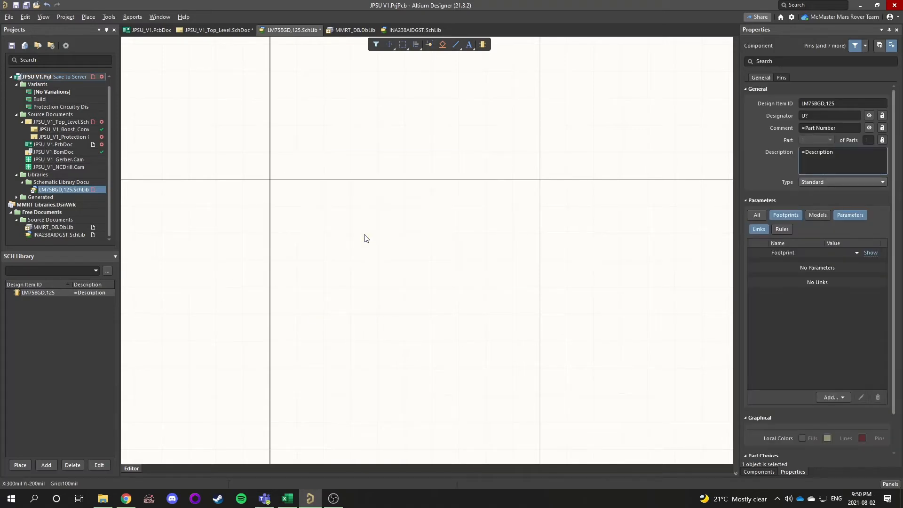
left_click(56, 6)
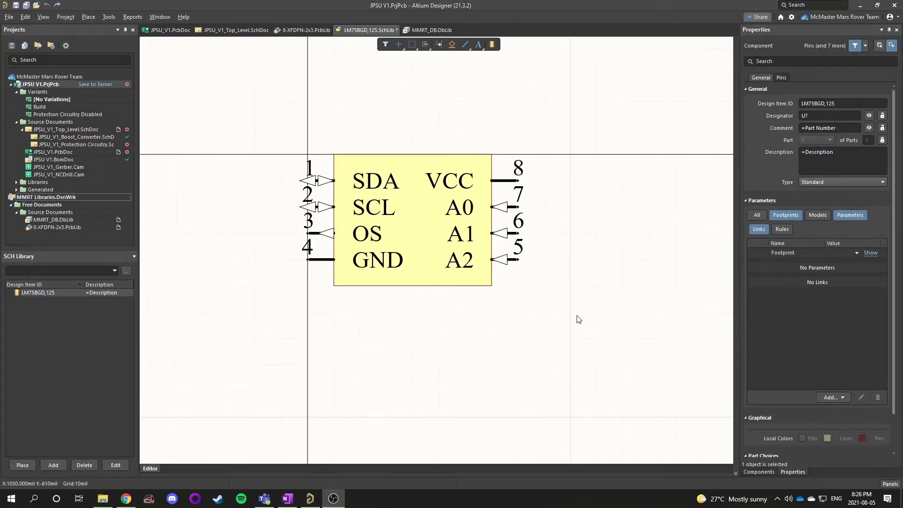
Switch to OneNote to review the team's new component standards checklist
left_click(295, 501)
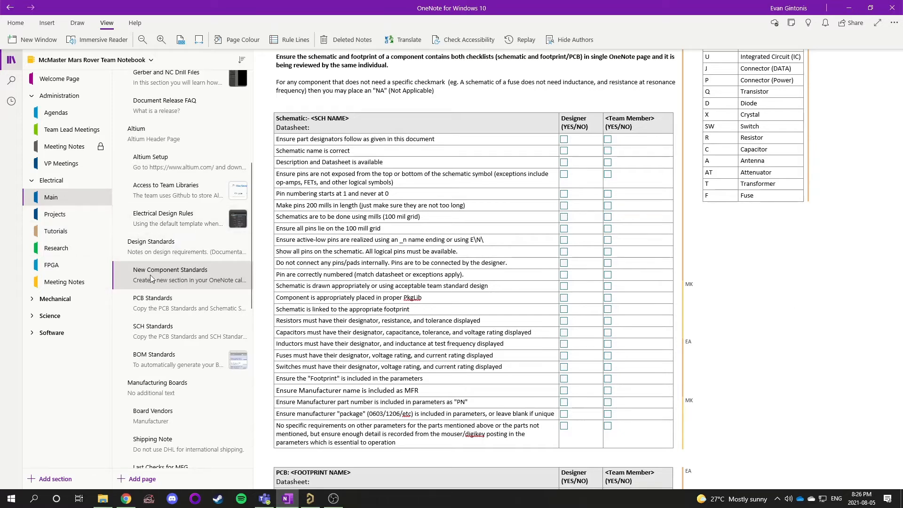
Review the schematic checklist items and the designer sign-off column on the new component standards page
scroll(164, 274, "up", 2)
scroll(165, 274, "down", 2)
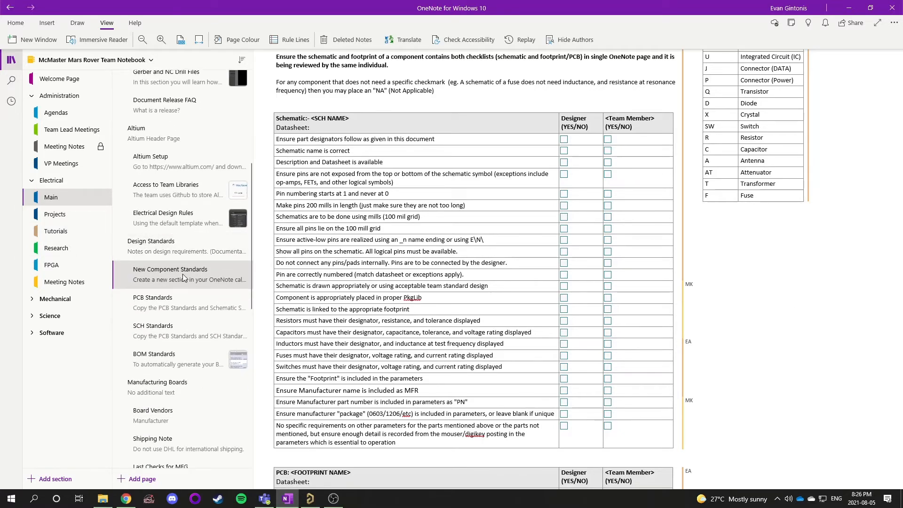
scroll(419, 348, "up", 2)
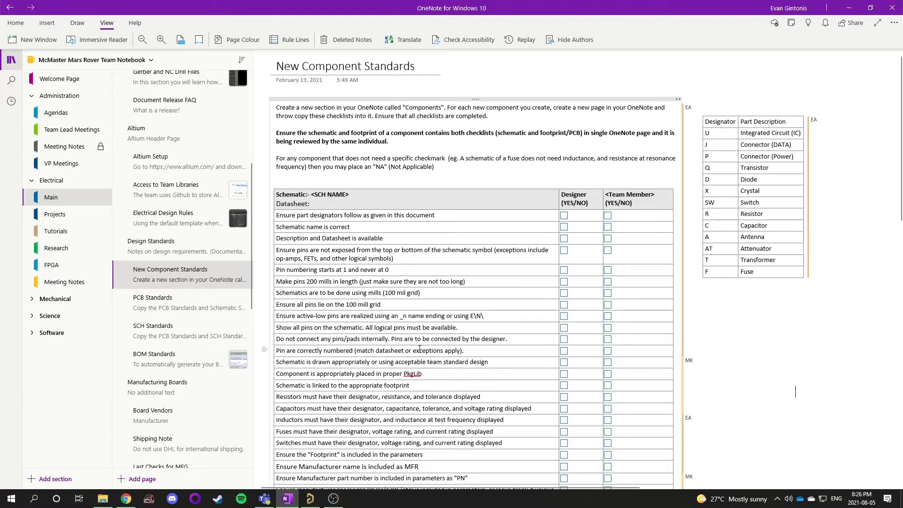
scroll(394, 334, "down", 2)
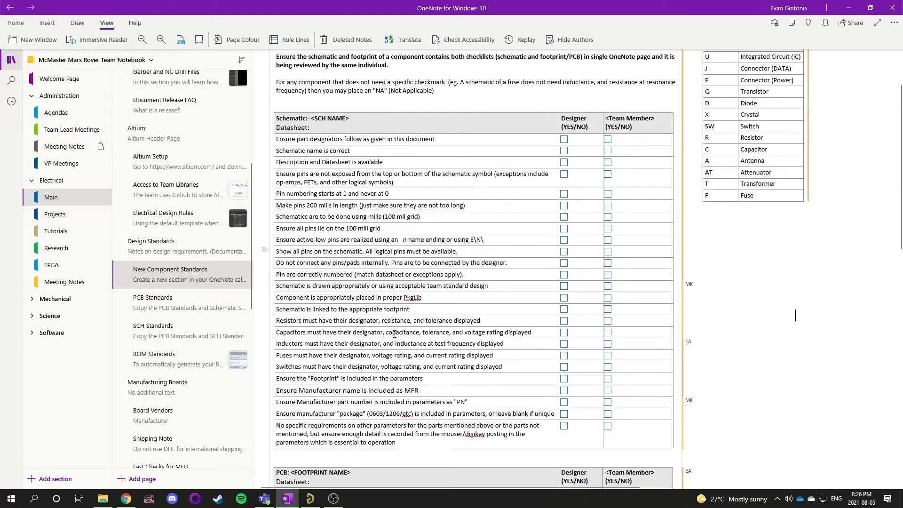
scroll(394, 334, "down", 3)
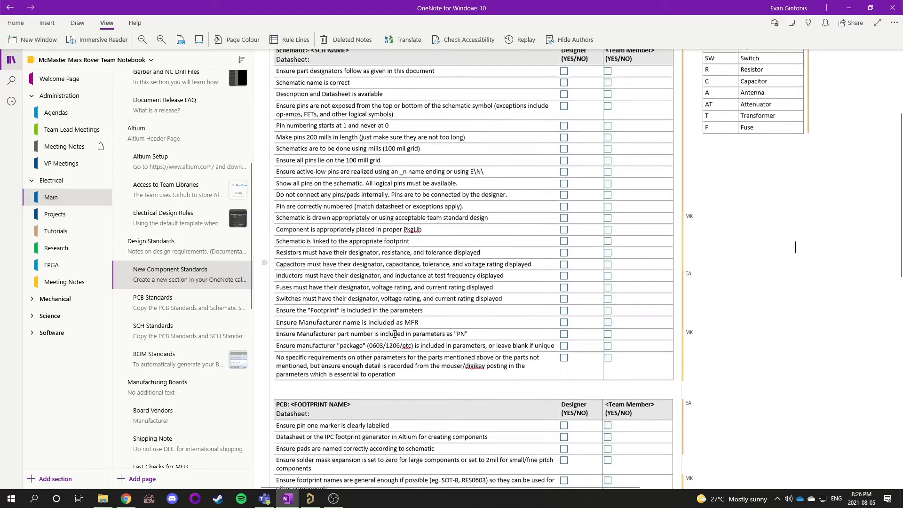
scroll(394, 334, "up", 3)
scroll(394, 334, "down", 4)
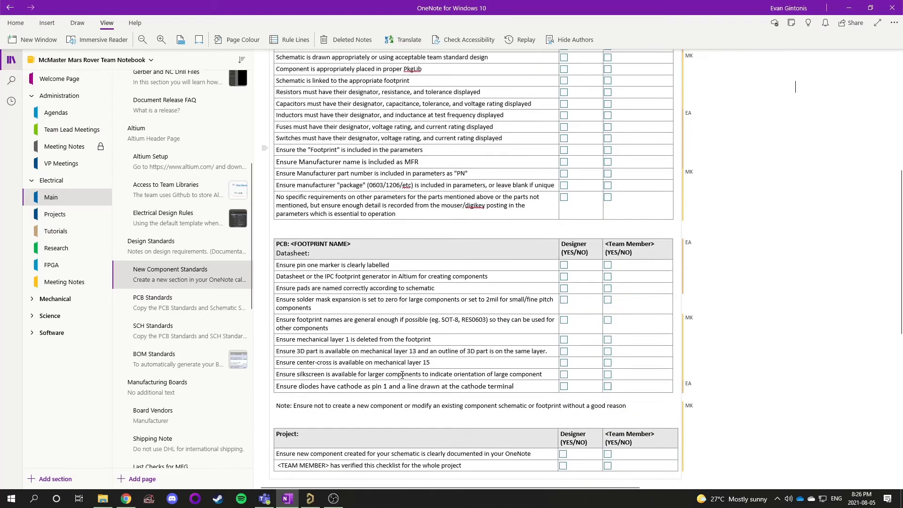
scroll(394, 333, "up", 4)
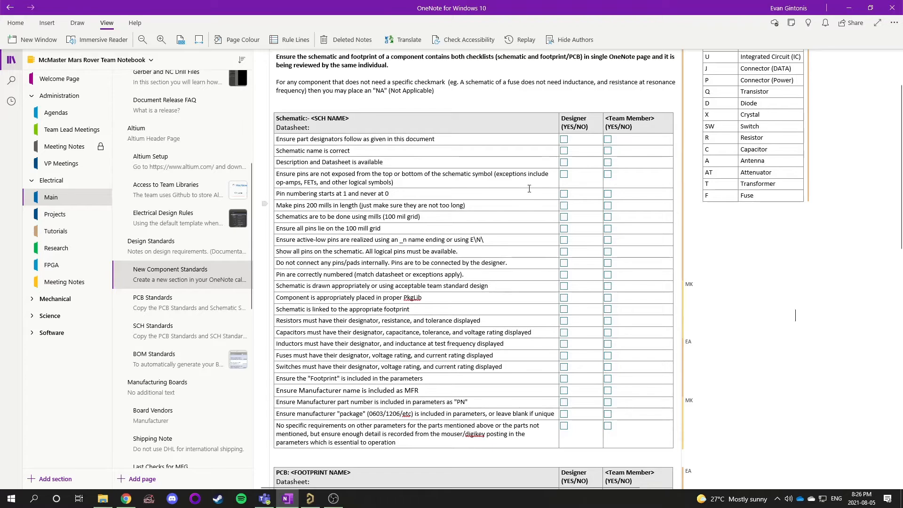
left_click(584, 141)
left_click_drag(585, 141, 585, 431)
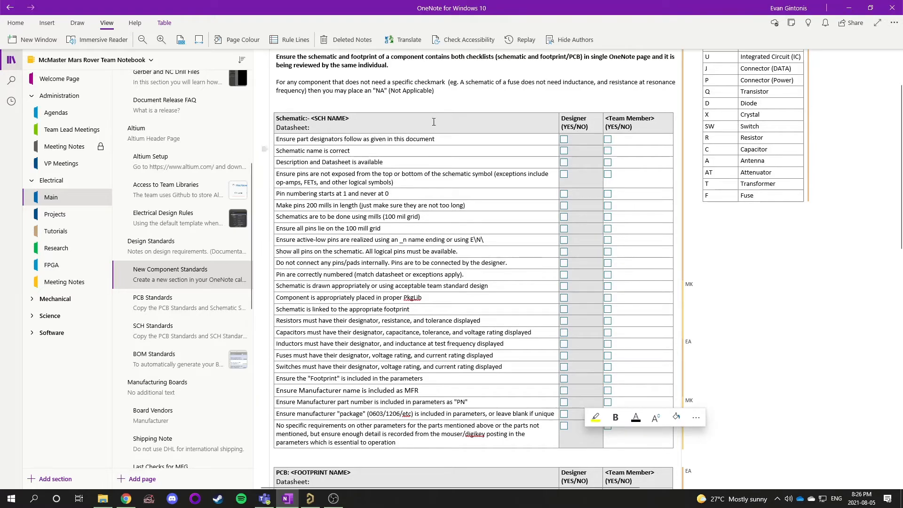
scroll(587, 204, "down", 6)
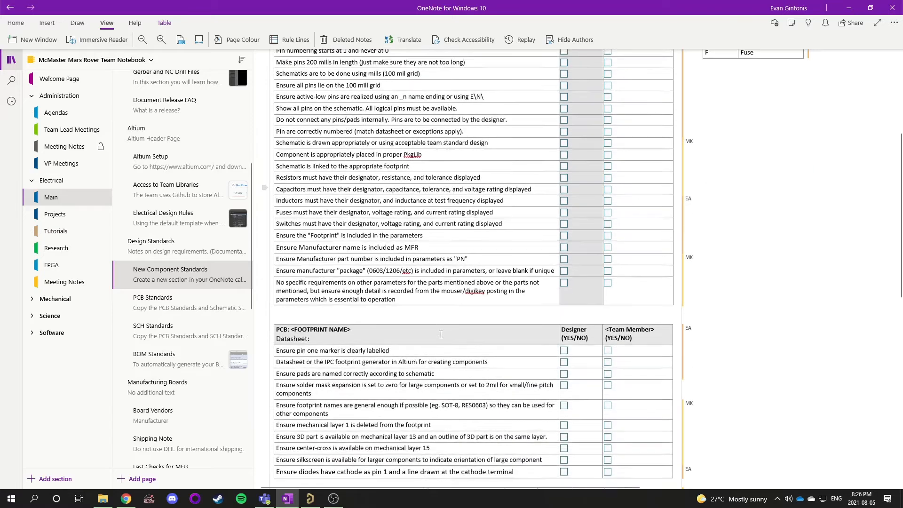
Examine the PCB footprint checklist items and its designer sign-off column
left_click(588, 190)
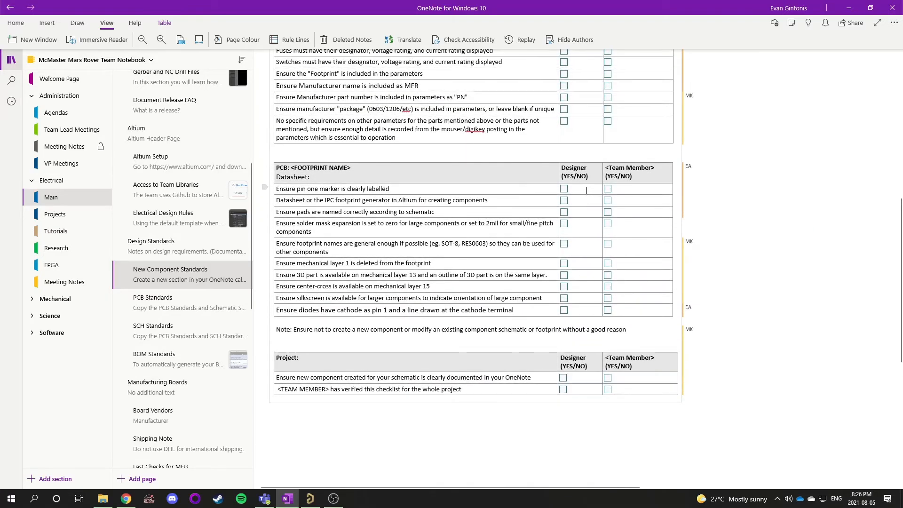
mouse_move(586, 190)
left_mouse_down()
mouse_move(611, 301)
mouse_move(587, 313)
left_mouse_up()
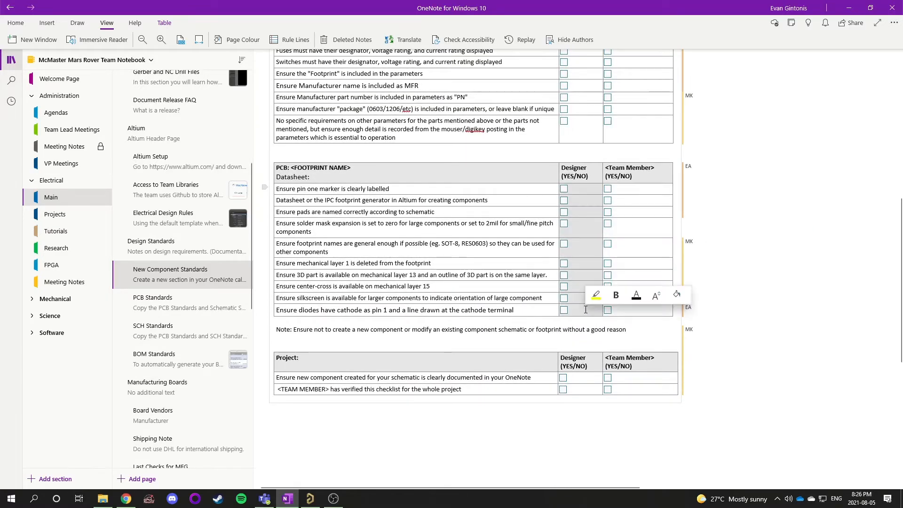
left_click_drag(325, 189, 334, 273)
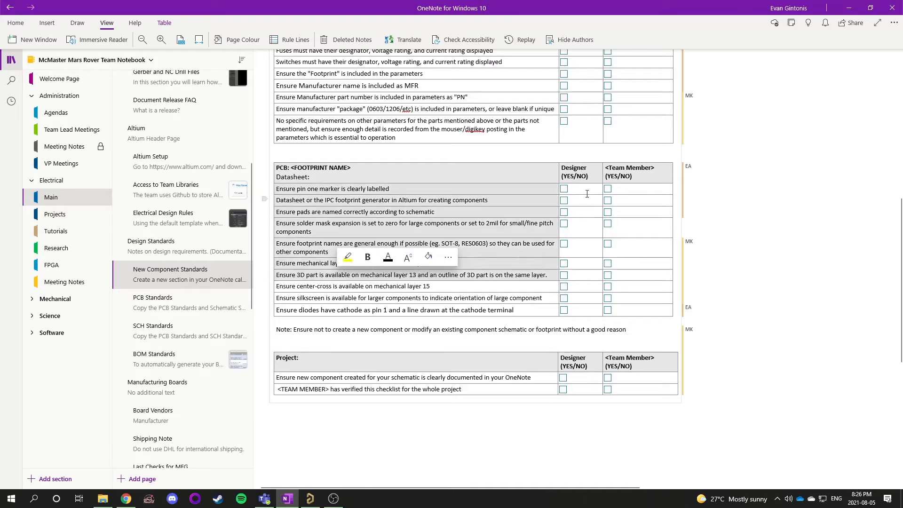
left_click_drag(587, 192, 594, 271)
left_click(785, 265)
scroll(623, 324, "up", 8)
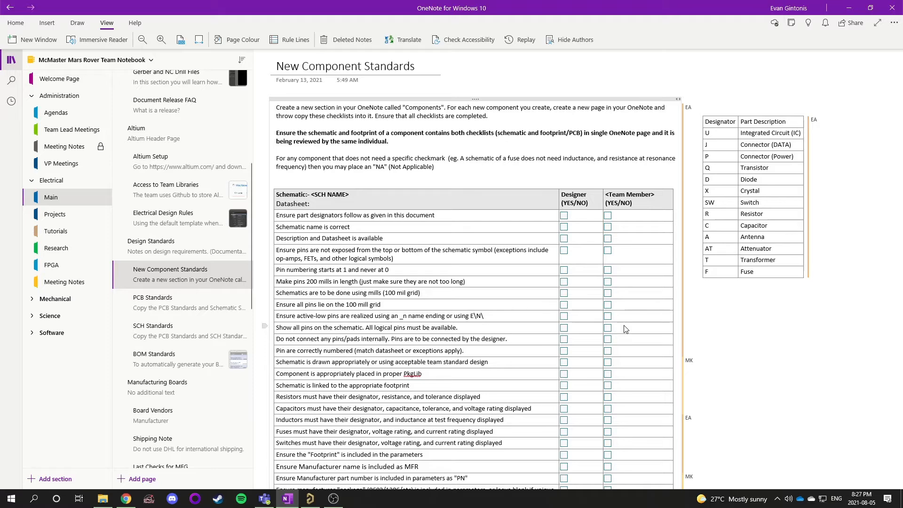
Review the team member sign-off columns of the schematic and footprint checklists
scroll(625, 328, "down", 3)
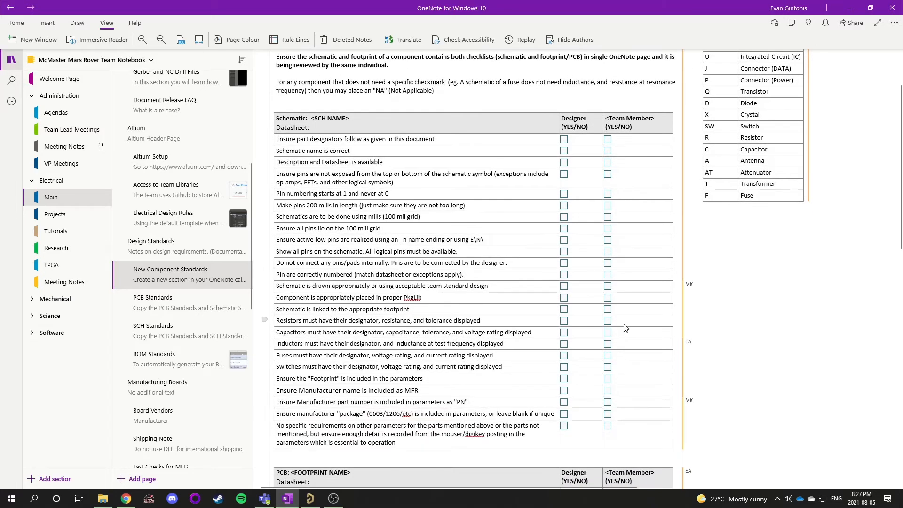
left_click(628, 143)
left_click_drag(631, 142, 626, 435)
scroll(752, 352, "down", 4)
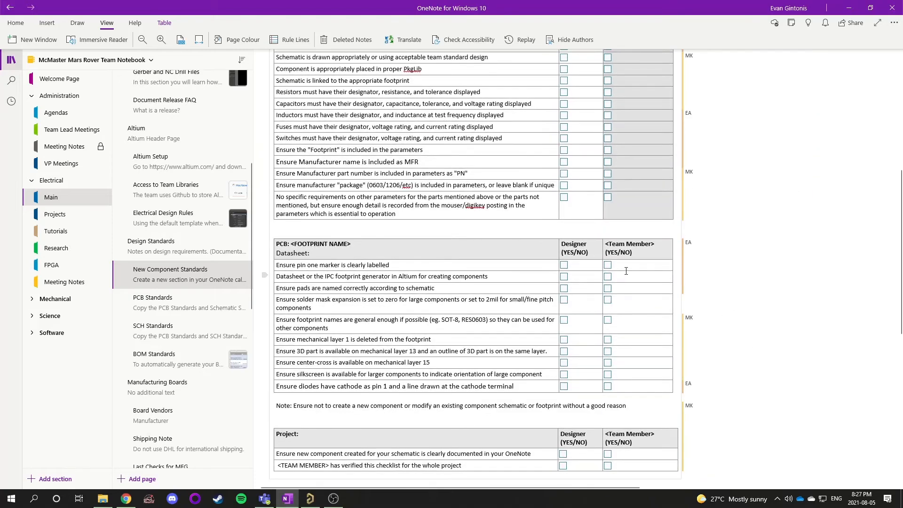
left_click_drag(626, 266, 621, 386)
left_click(699, 350)
scroll(699, 350, "up", 5)
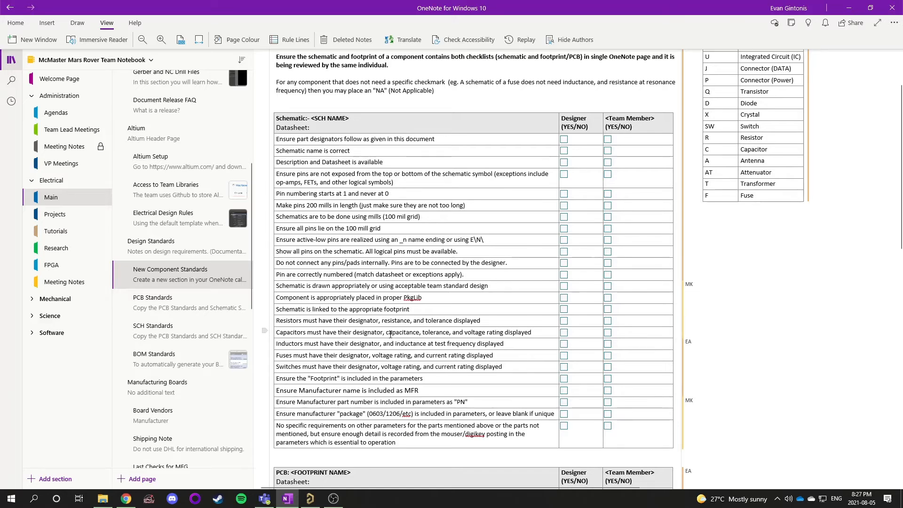
Go over the full list of schematic checklist requirements and the footprint checklist below it
scroll(384, 282, "down", 3)
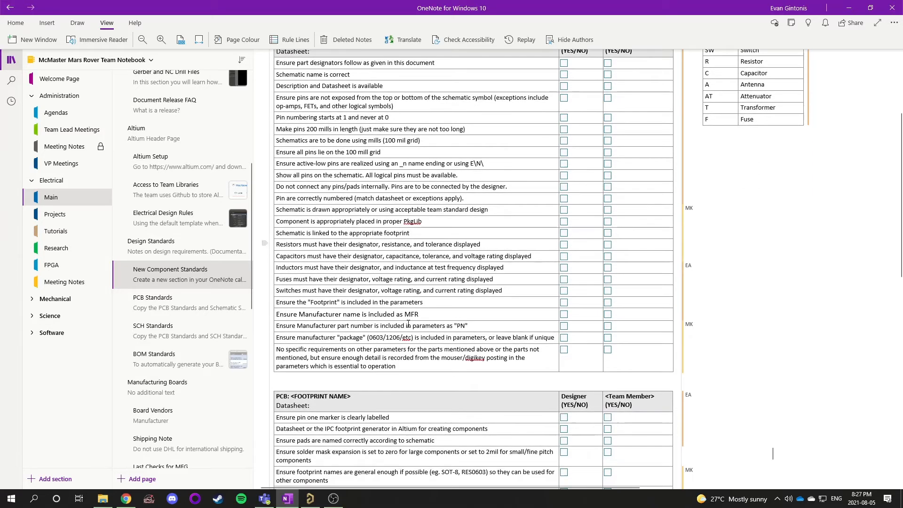
scroll(369, 179, "up", 3)
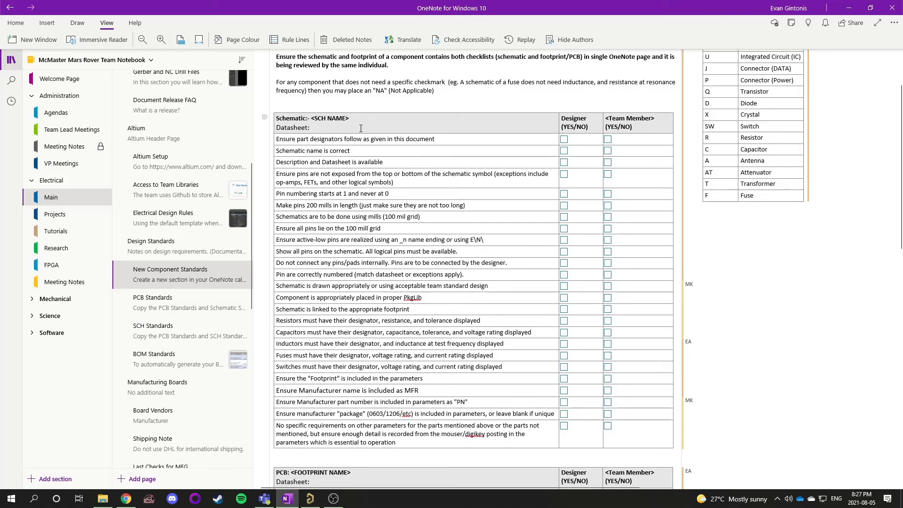
left_click_drag(363, 125, 609, 432)
left_click(799, 337)
scroll(703, 379, "down", 5)
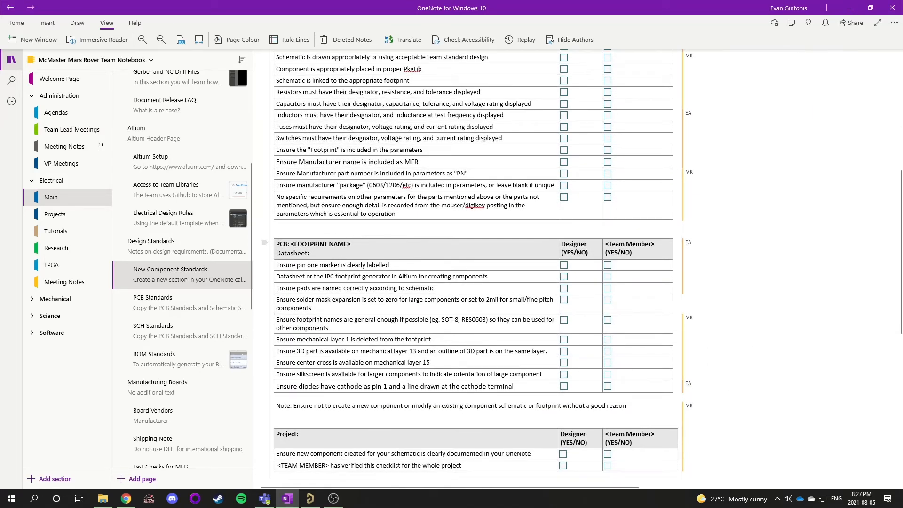
scroll(439, 276, "up", 2)
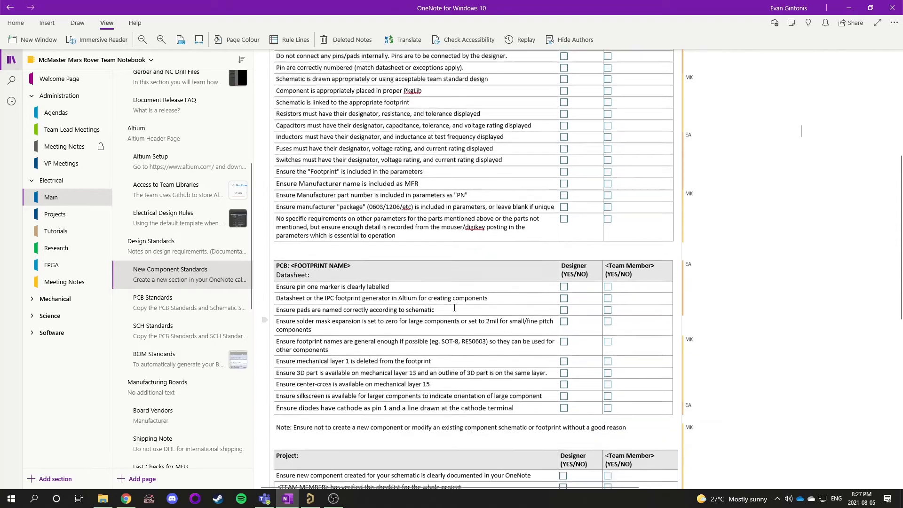
scroll(472, 234, "down", 2)
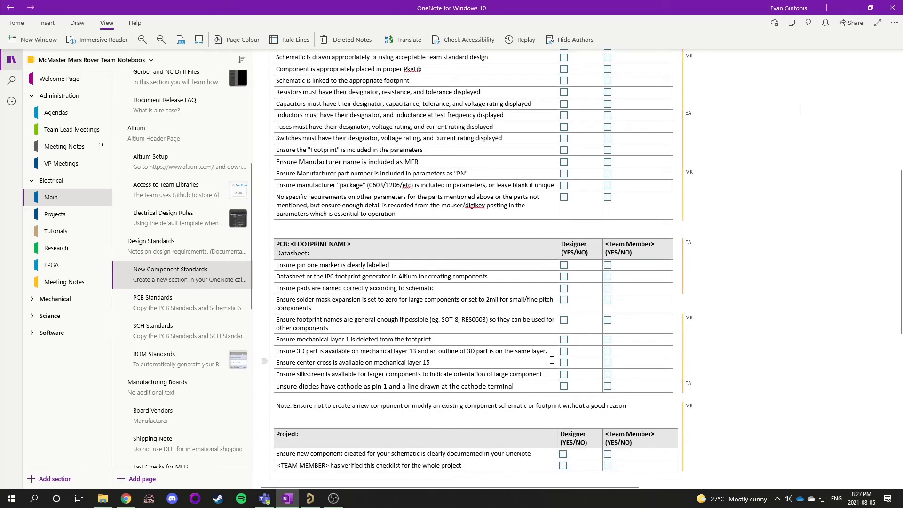
scroll(552, 359, "up", 3)
scroll(552, 360, "down", 3)
scroll(551, 359, "up", 8)
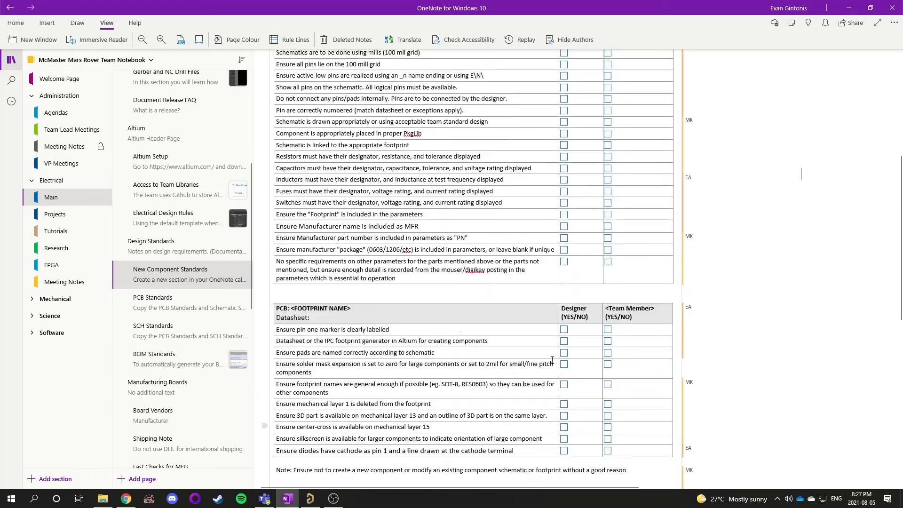
scroll(552, 360, "down", 4)
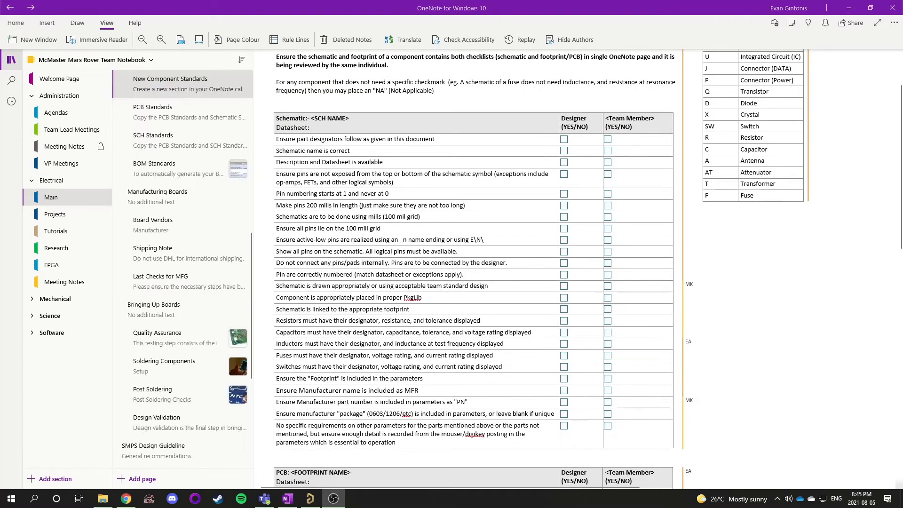
scroll(537, 283, "up", 2)
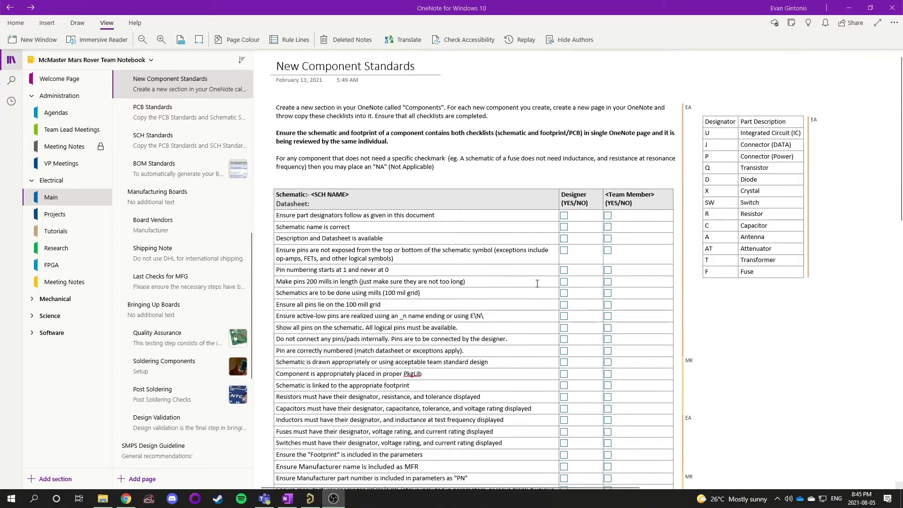
Examine the designator prefix table listing each designator letter and its part description
left_click(772, 379)
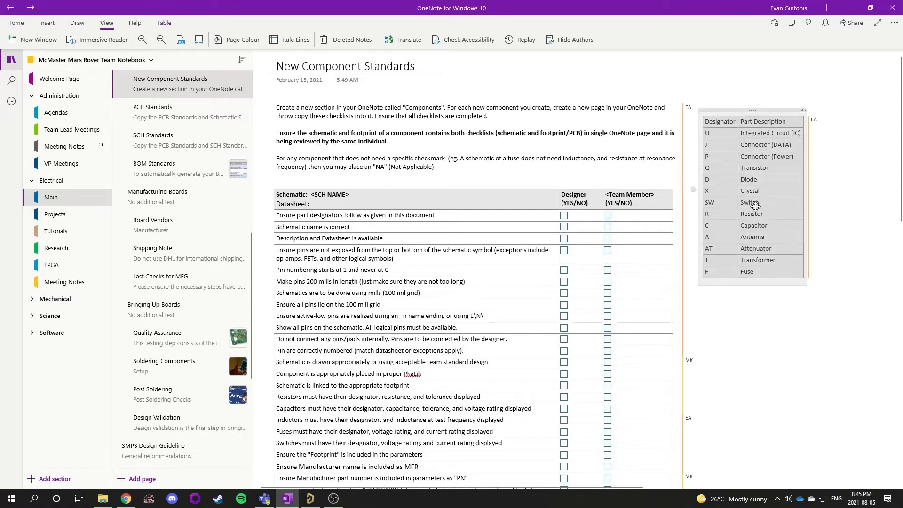
left_click(849, 158)
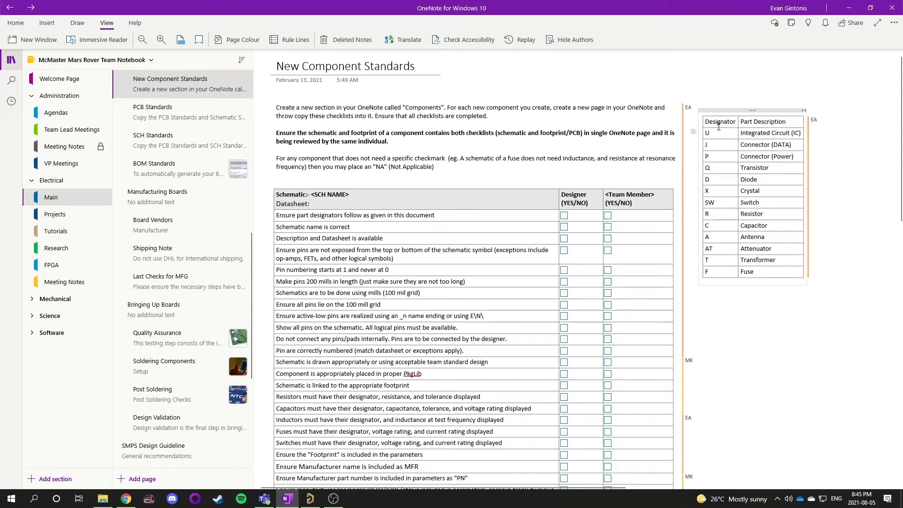
left_click_drag(718, 126, 720, 273)
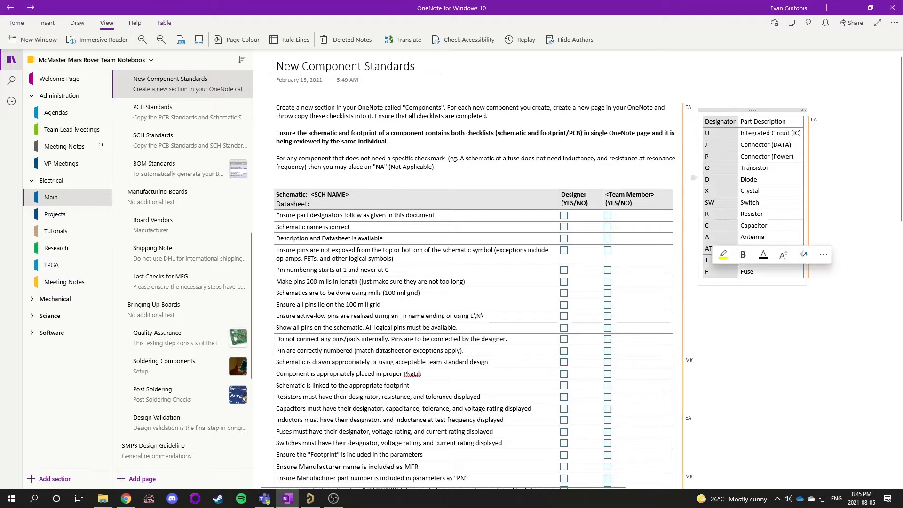
left_click_drag(762, 121, 755, 275)
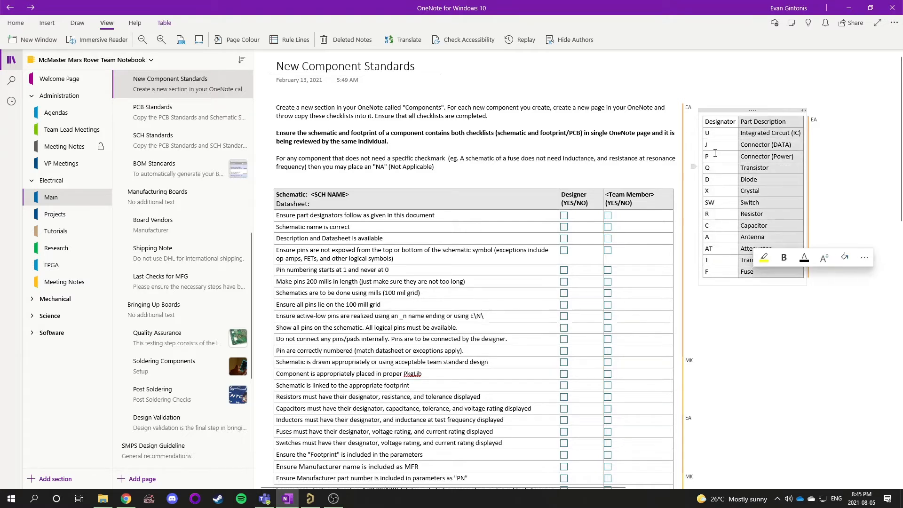
left_click(711, 135)
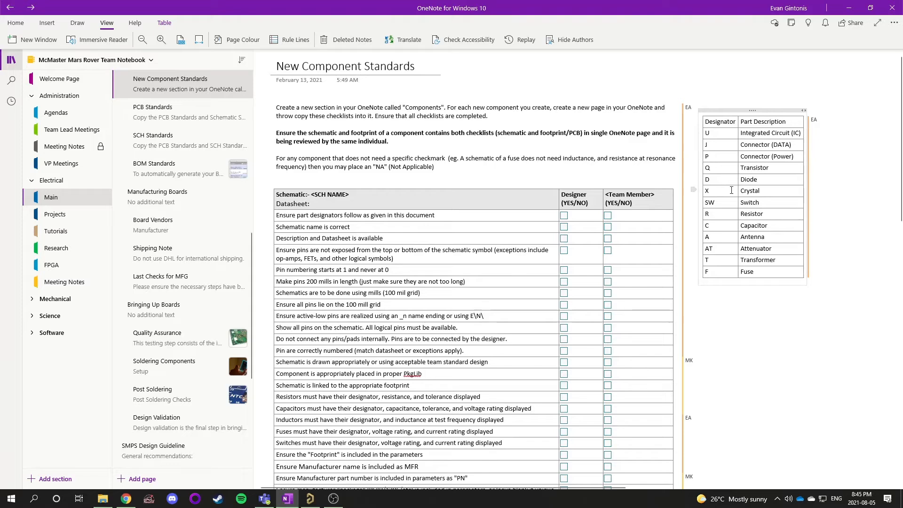
left_click(775, 171)
left_click_drag(727, 133, 729, 260)
left_click_drag(753, 133, 757, 268)
left_click(842, 151)
left_click(740, 110)
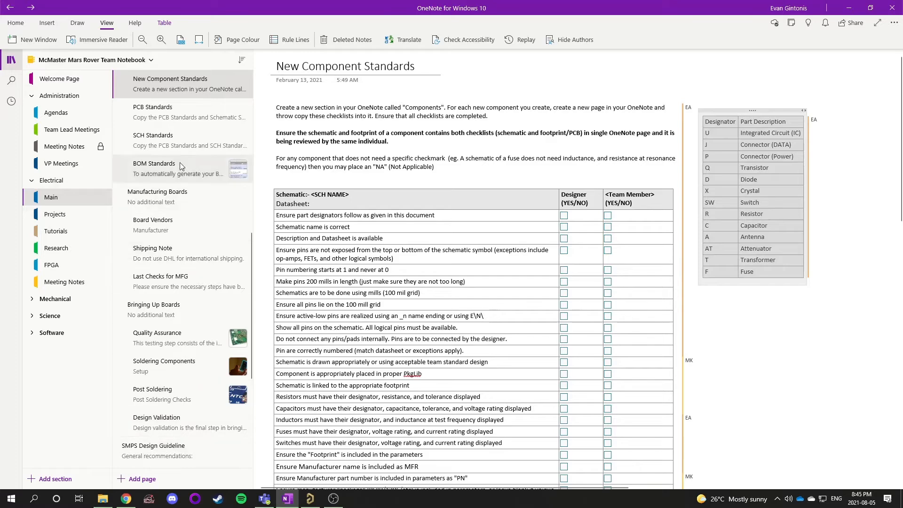
Read through the page instructions and schematic checklist again from the top
left_click(394, 240)
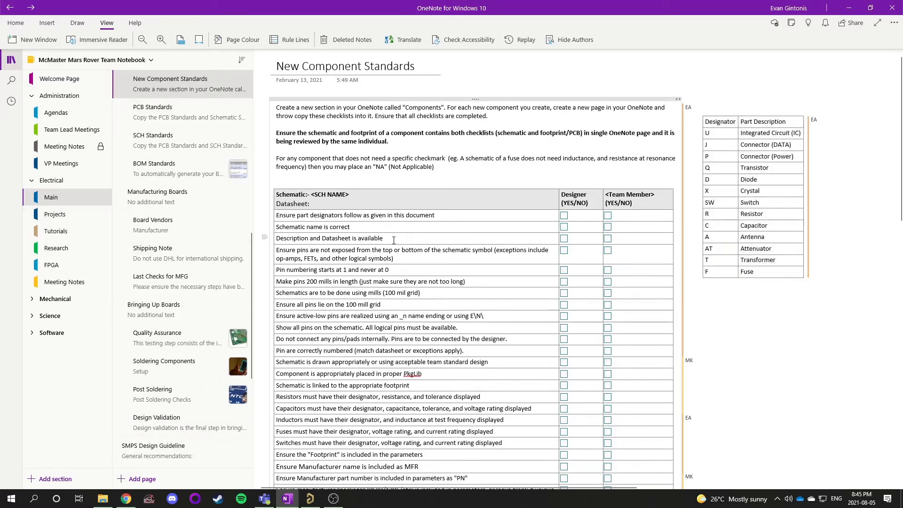
scroll(394, 239, "down", 8)
scroll(441, 333, "up", 7)
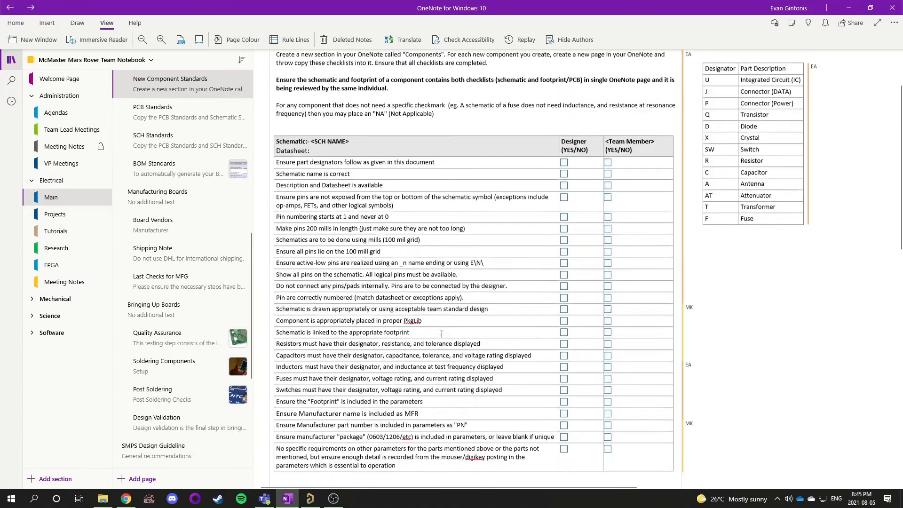
scroll(441, 334, "down", 3)
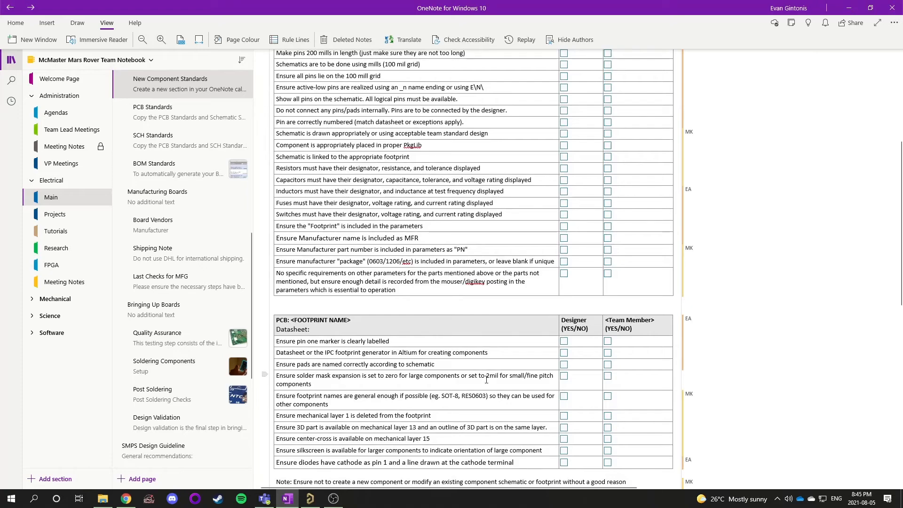
scroll(486, 379, "up", 4)
scroll(486, 379, "up", 2)
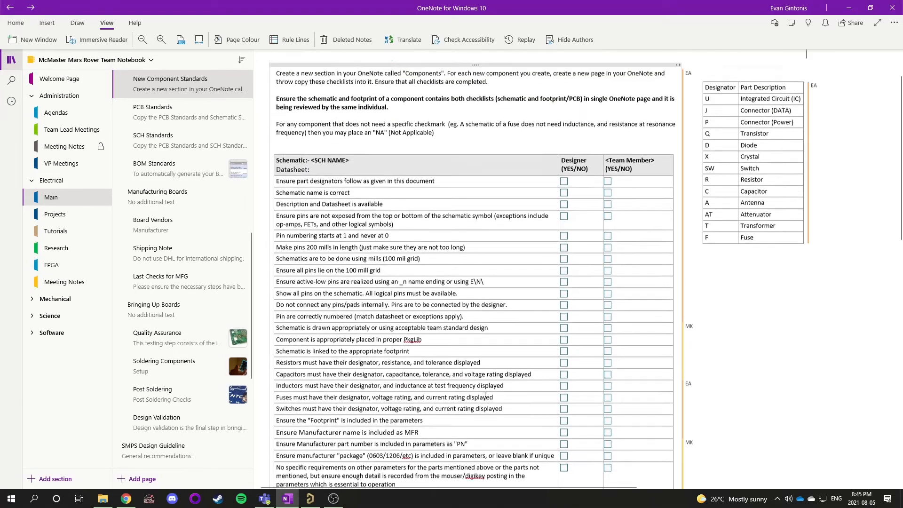
scroll(540, 409, "down", 5)
Scroll the team checklists, then open the LM75BGD,125 component page in the JPSU notebook
left_click_drag(592, 439, 716, 150)
left_click(715, 150)
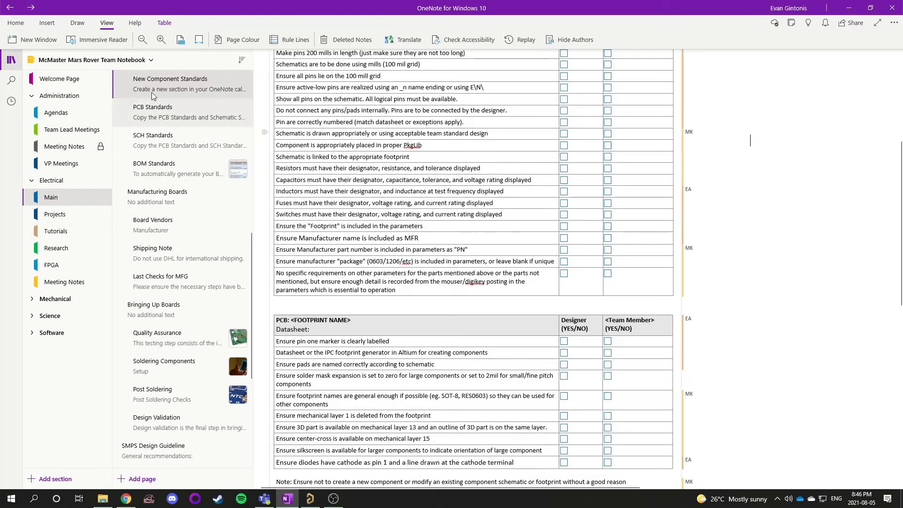
left_click(100, 56)
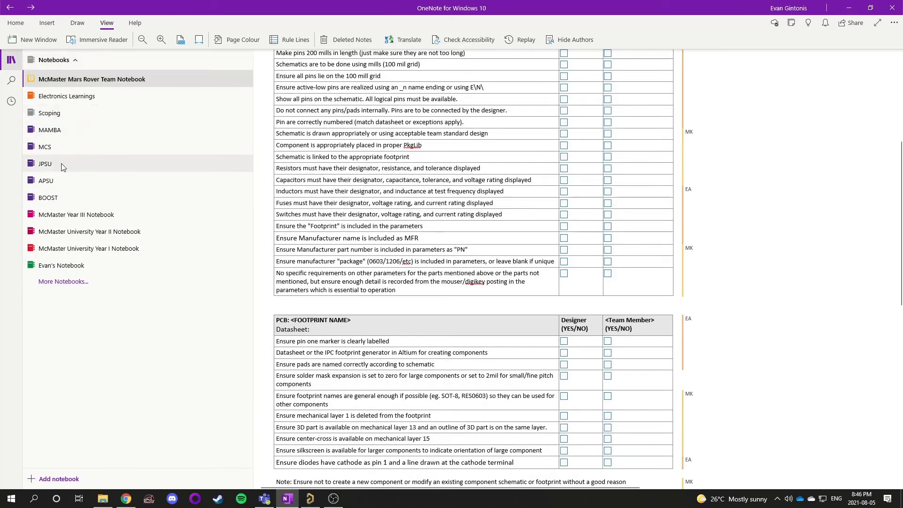
left_click(61, 162)
left_click(56, 68)
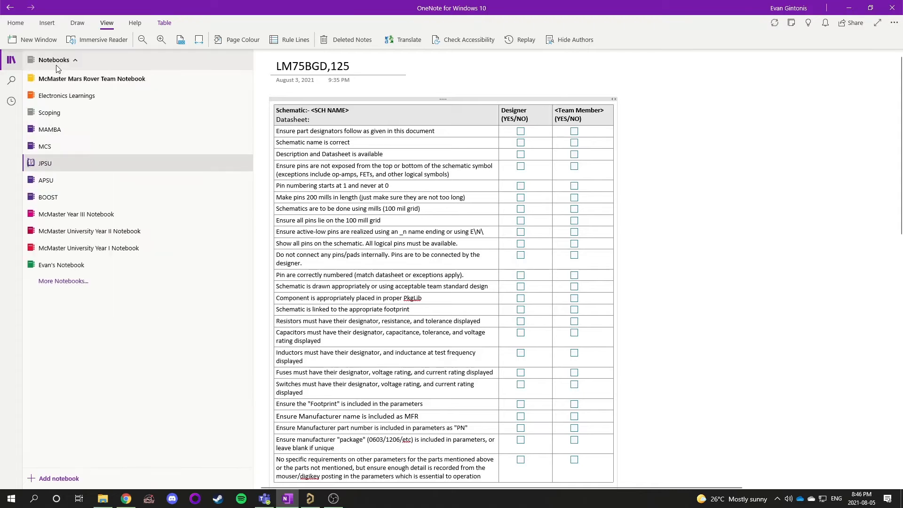
left_click(53, 163)
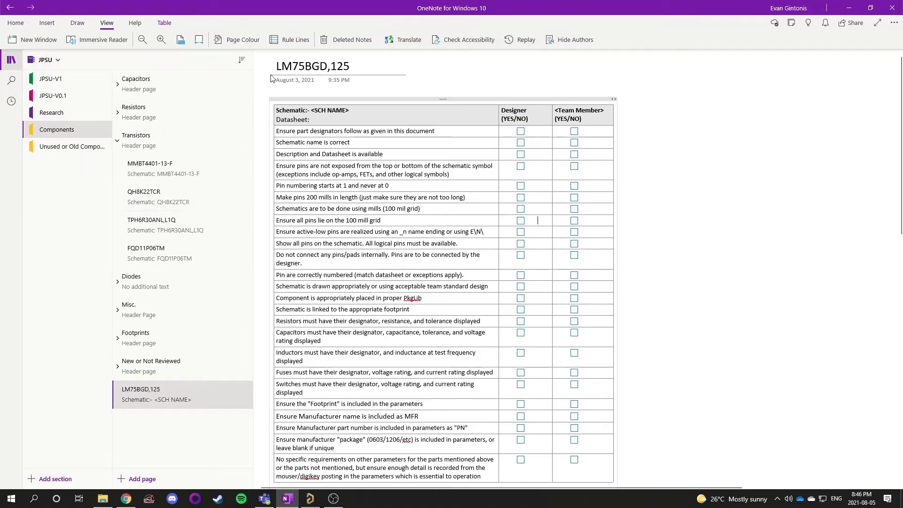
Examine the completed MMBT4401-13-F checklist page as a reference for how items are marked
left_click(181, 169)
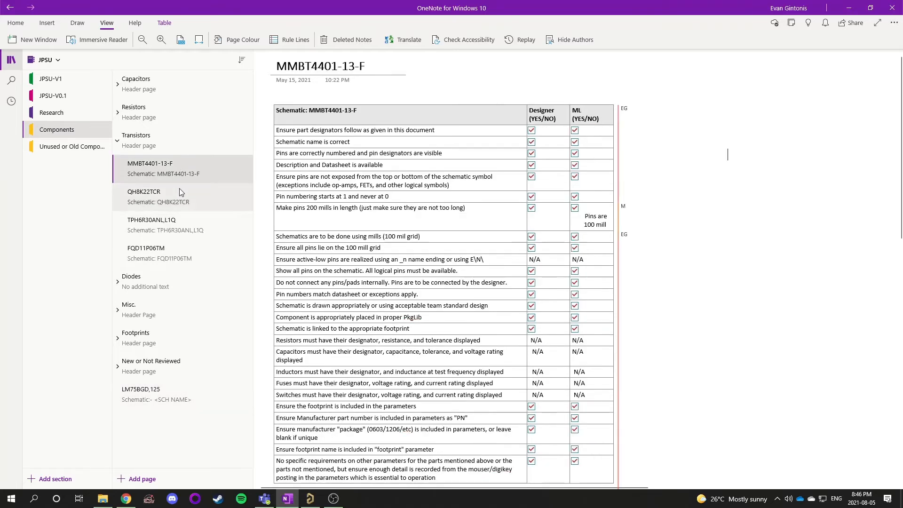
left_click_drag(370, 66, 274, 61)
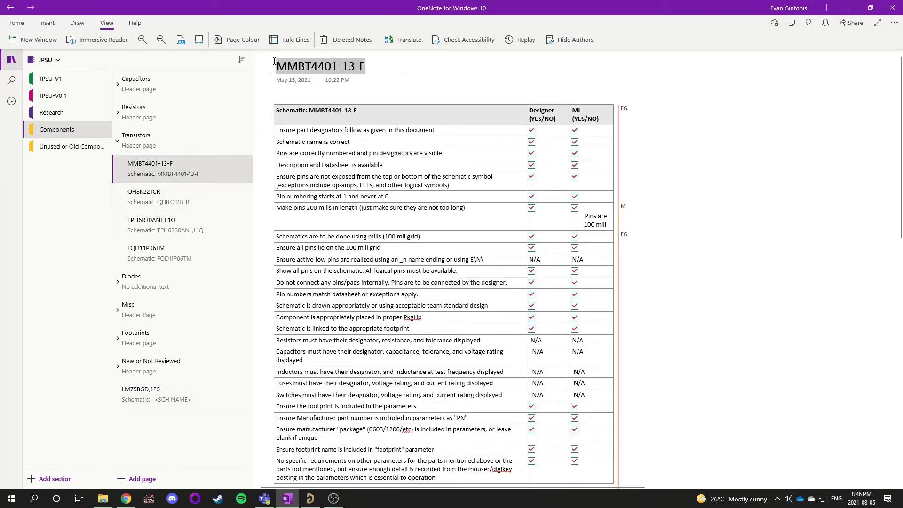
left_click(717, 143)
scroll(427, 251, "down", 7)
scroll(427, 251, "up", 7)
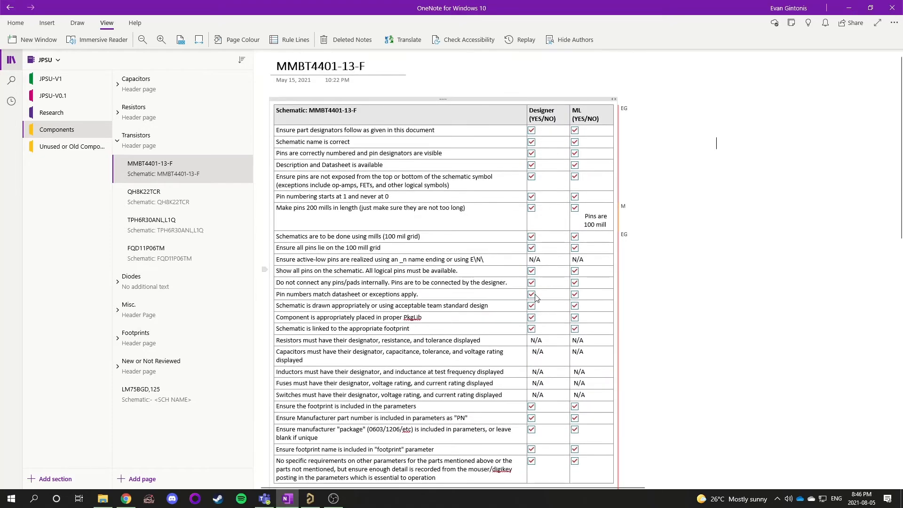
scroll(533, 306, "down", 6)
scroll(535, 308, "up", 3)
scroll(535, 307, "up", 5)
left_click_drag(592, 112, 607, 478)
left_click(784, 244)
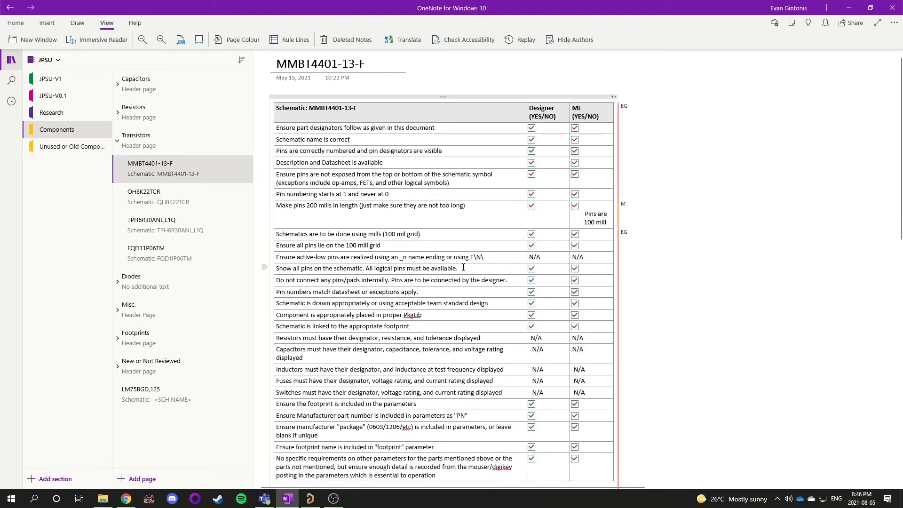
scroll(463, 265, "down", 4)
scroll(463, 266, "up", 5)
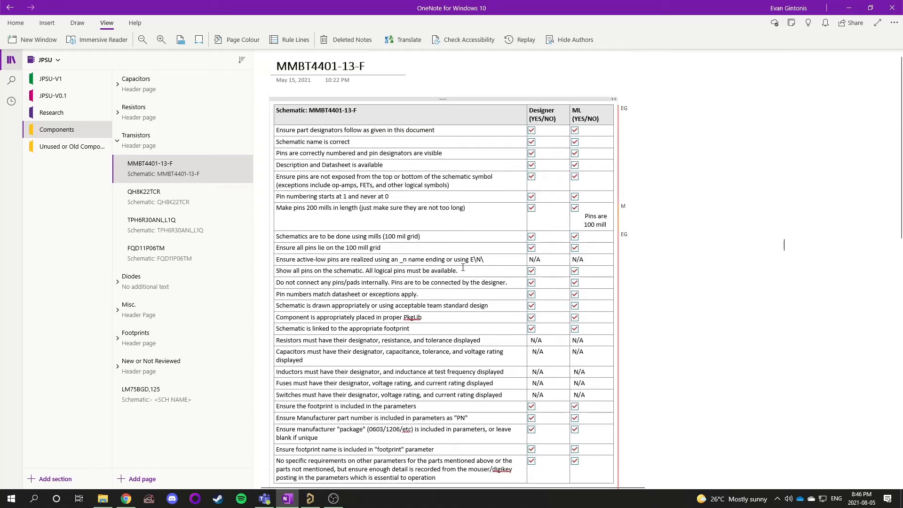
Return to the LM75BGD,125 page and read its title and first schematic checklist item
left_click(165, 393)
left_click(118, 140)
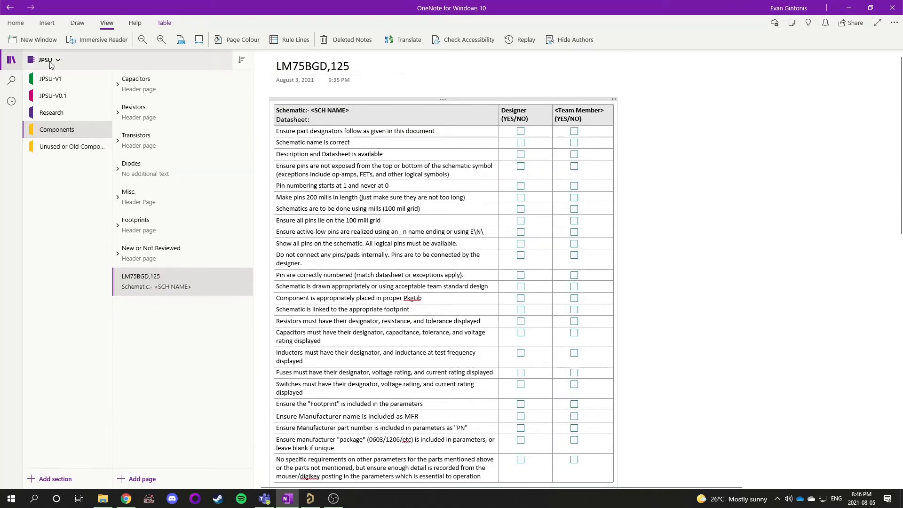
triple_click(363, 65)
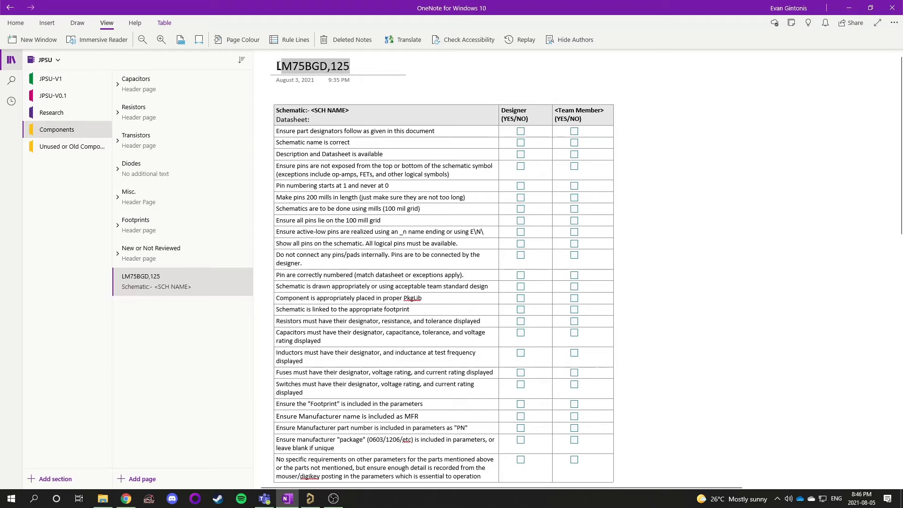
left_click(536, 74)
scroll(412, 185, "down", 5)
scroll(412, 185, "up", 5)
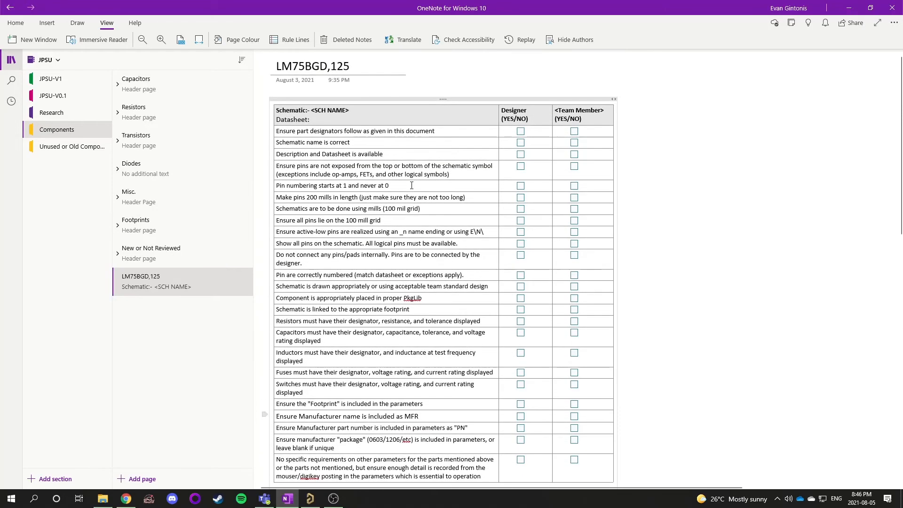
triple_click(297, 131)
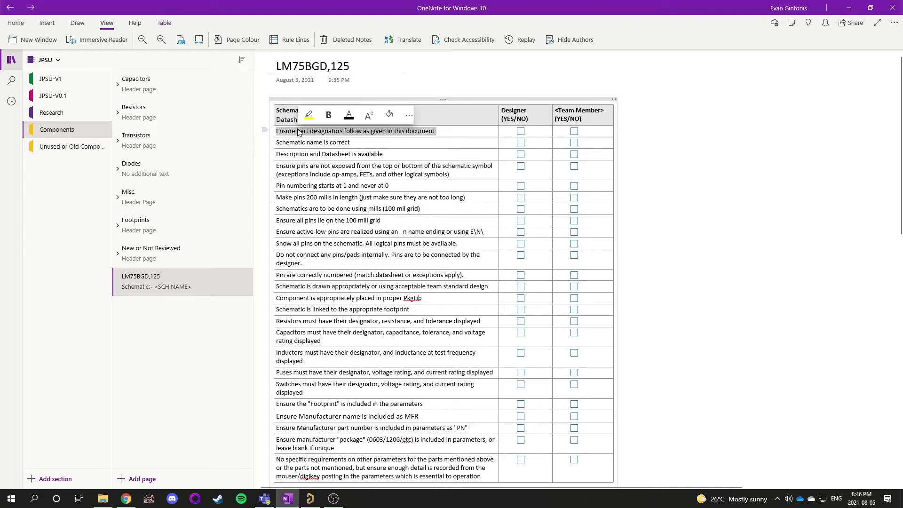
left_click(277, 130)
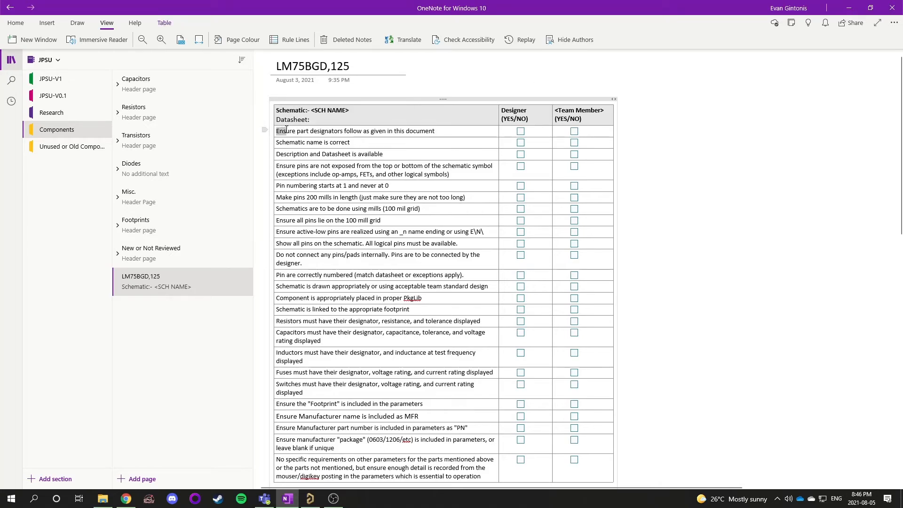
left_click_drag(286, 129, 574, 130)
Compare the team designator prefix table with the symbol open in Altium Designer
left_click(47, 60)
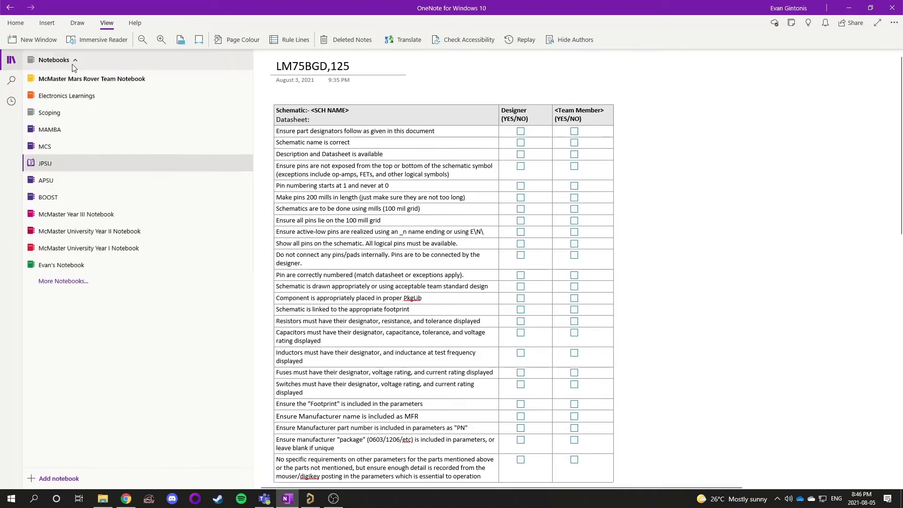
left_click(71, 78)
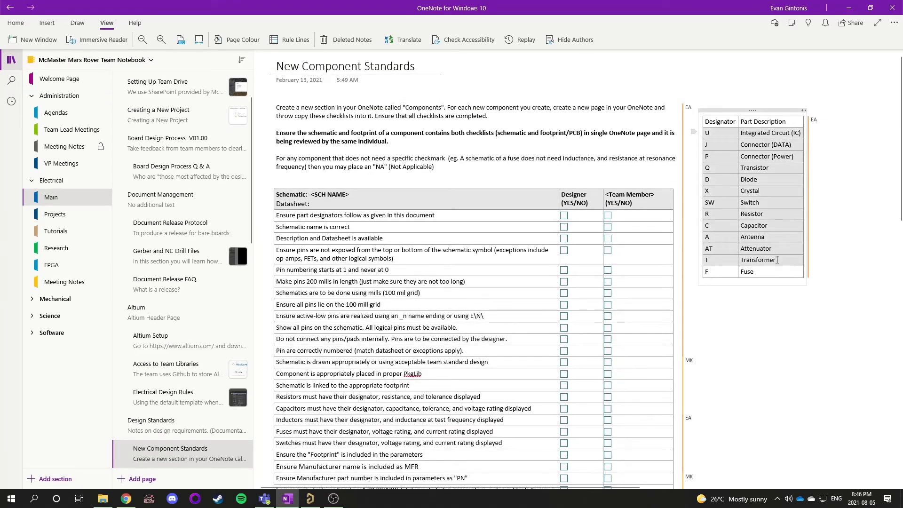
key("alt+Tab")
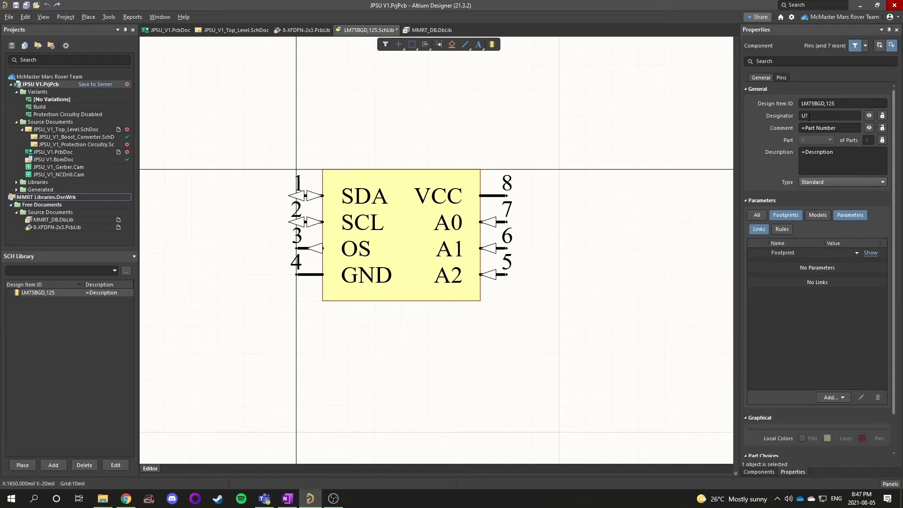
key("alt+Tab")
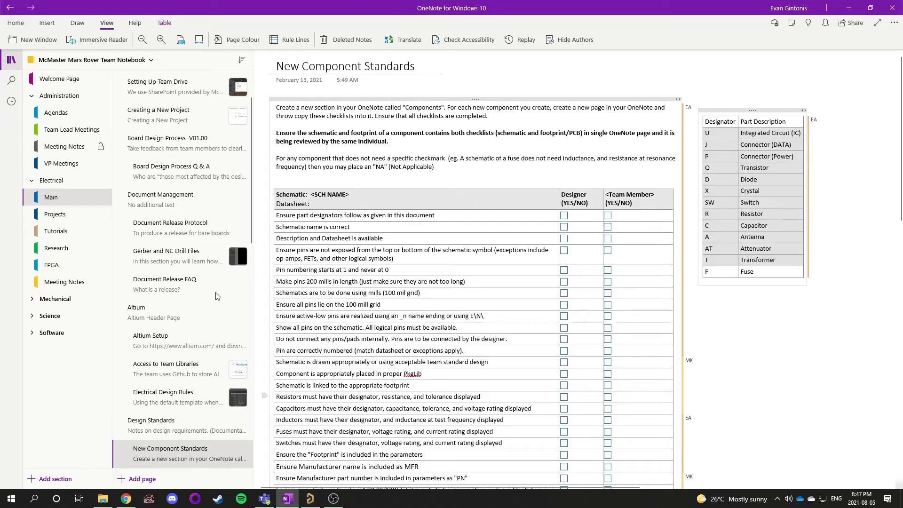
Tick the Designer box for the part designators item on the LM75BGD,125 checklist
left_click(89, 60)
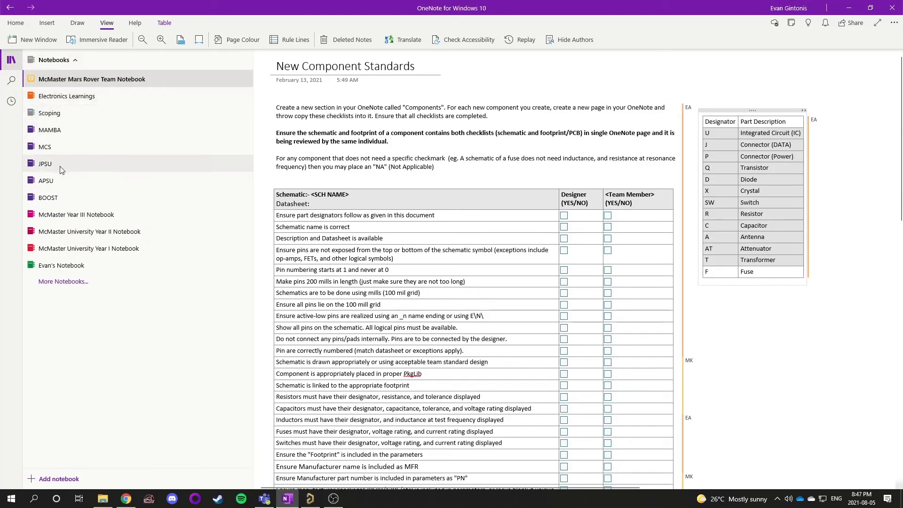
left_click(45, 164)
left_click(520, 130)
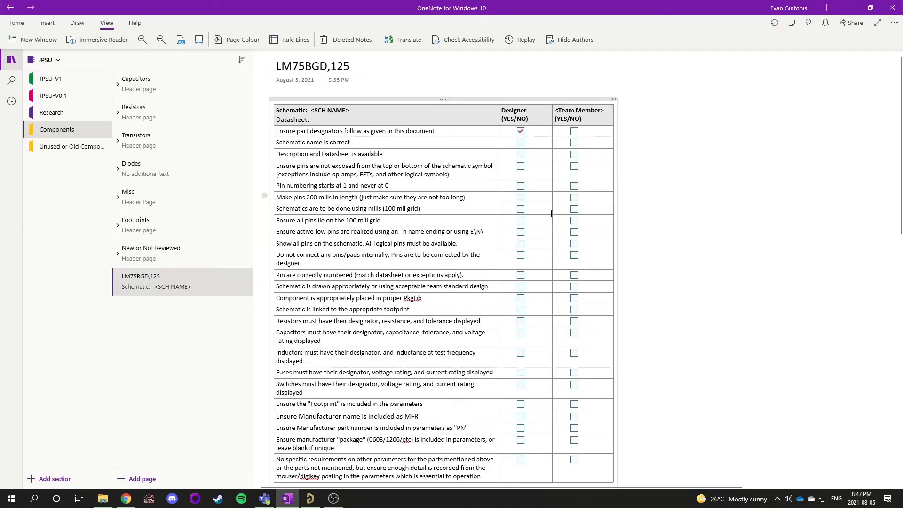
Verify the symbol name in Altium Designer and tick the Designer box for Schematic name is correct
triple_click(331, 143)
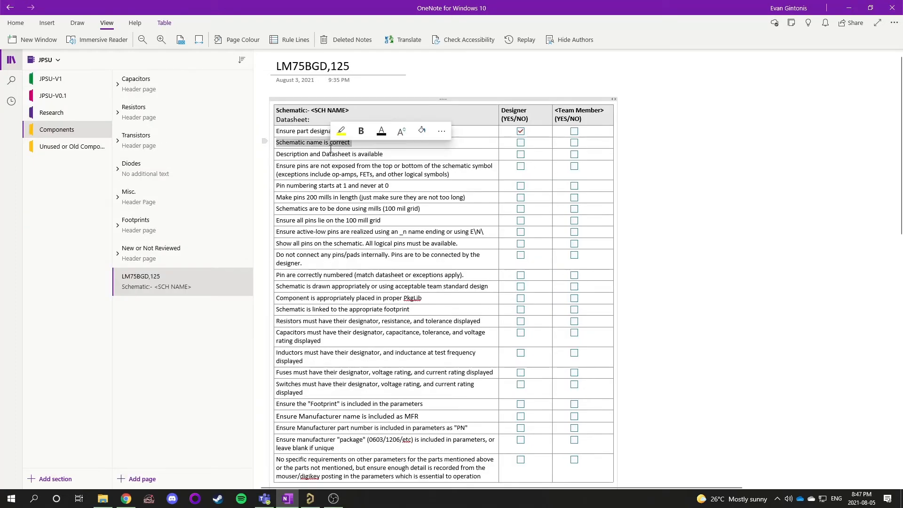
left_click(310, 499)
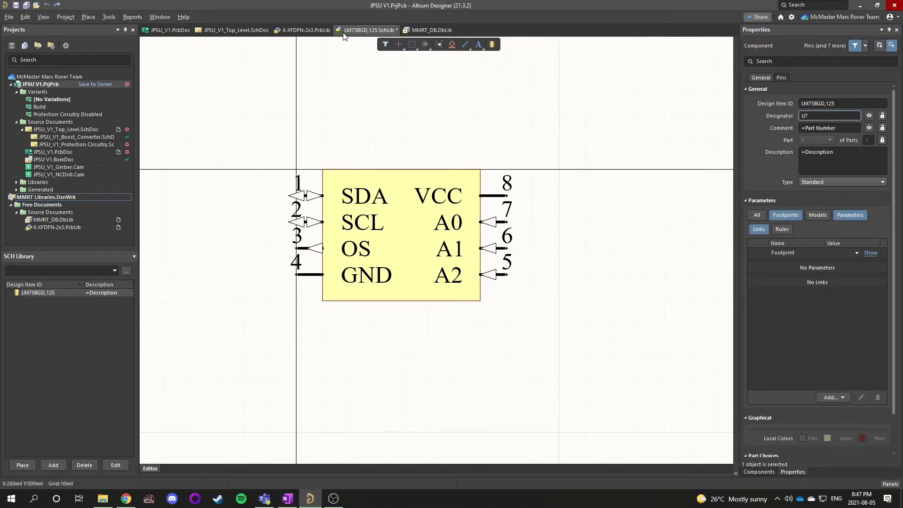
left_click(287, 498)
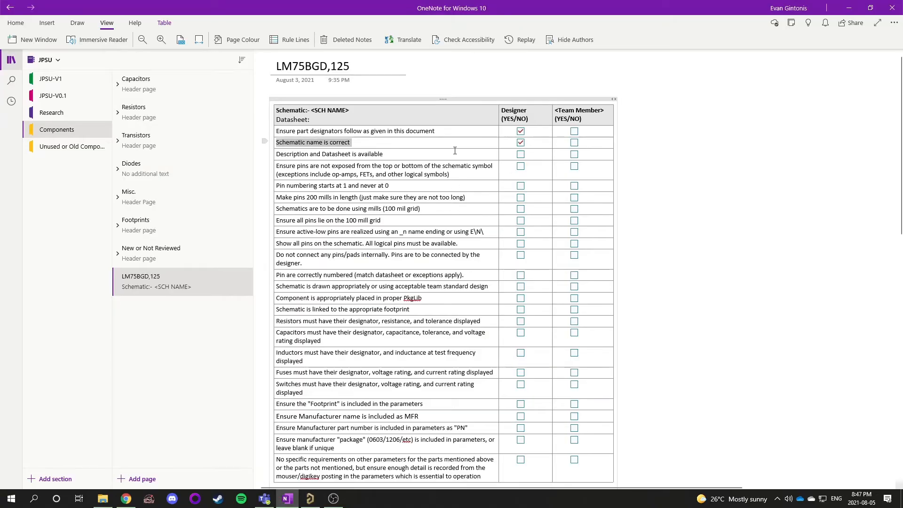
Read the Description and Datasheet item and the rule about pins exposed at top or bottom
triple_click(347, 155)
left_click(348, 156)
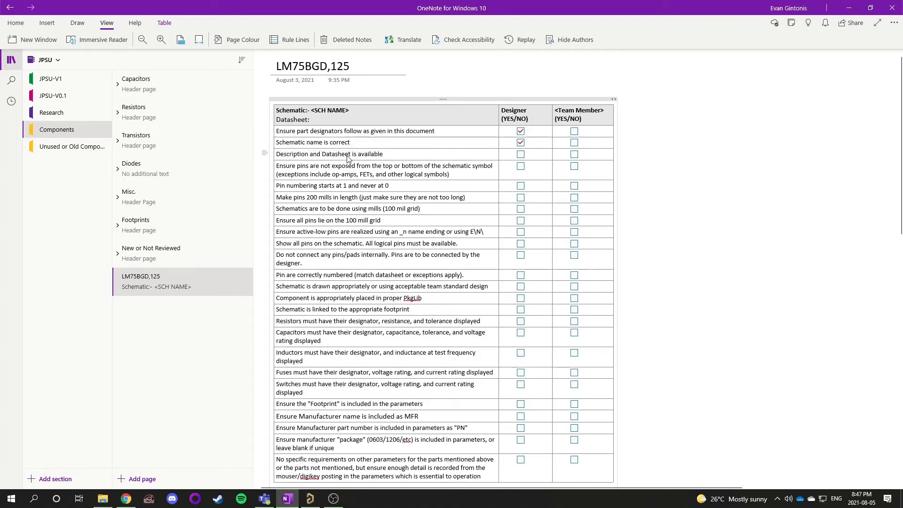
left_click_drag(274, 152, 589, 150)
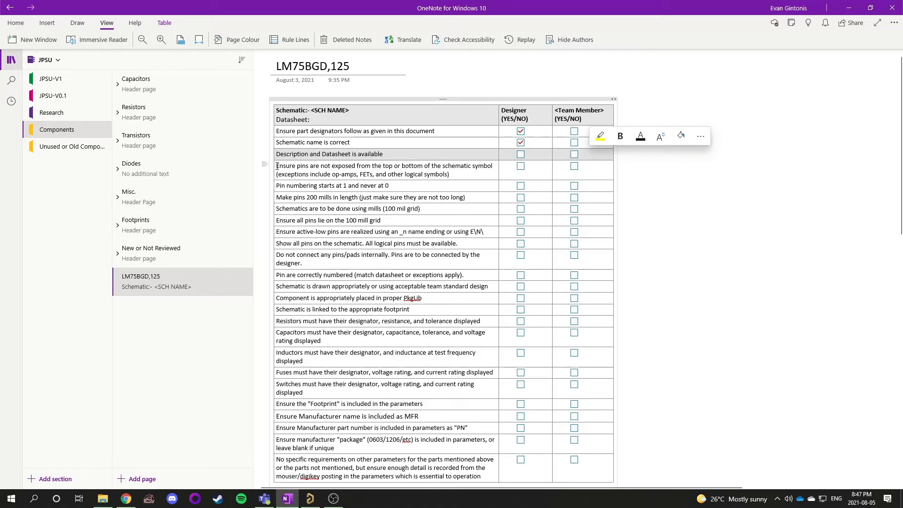
left_click_drag(277, 166, 472, 174)
double_click(336, 174)
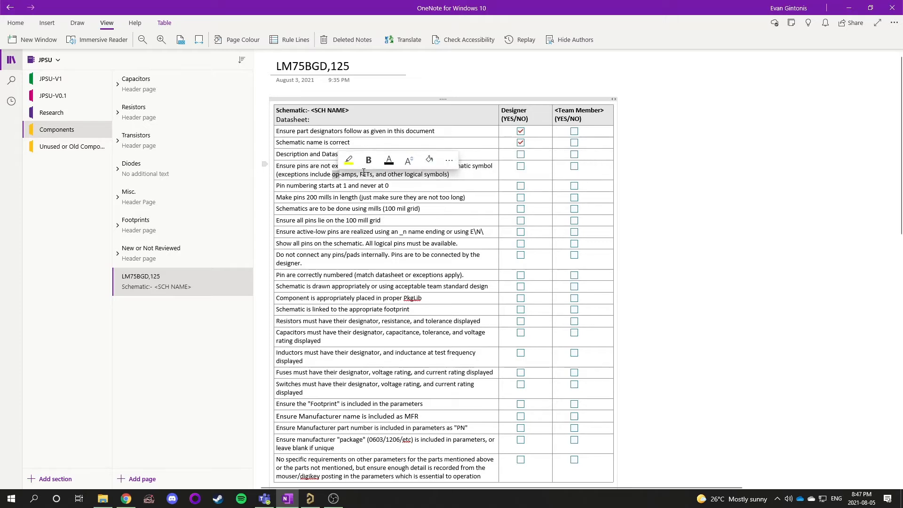
double_click(365, 174)
triple_click(397, 174)
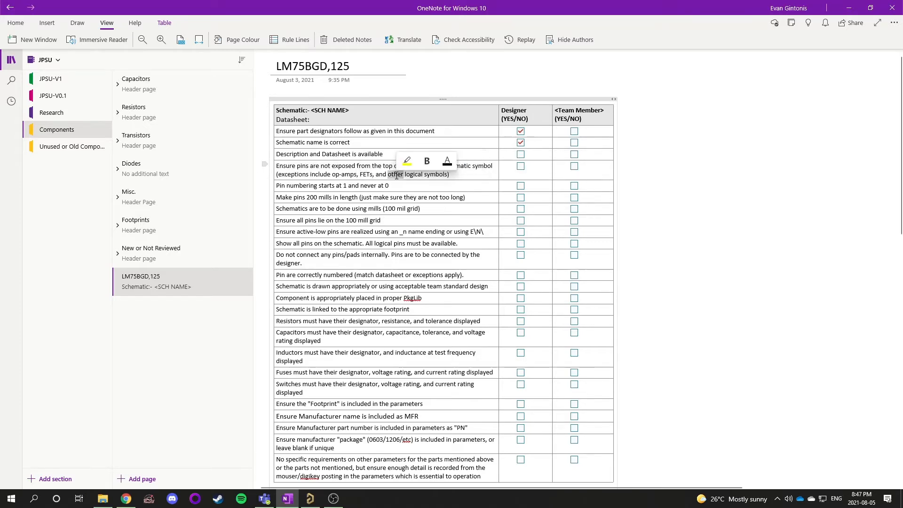
left_click(429, 176)
Inspect the symbol's pins one by one in Altium Designer, checking their properties
left_click(310, 454)
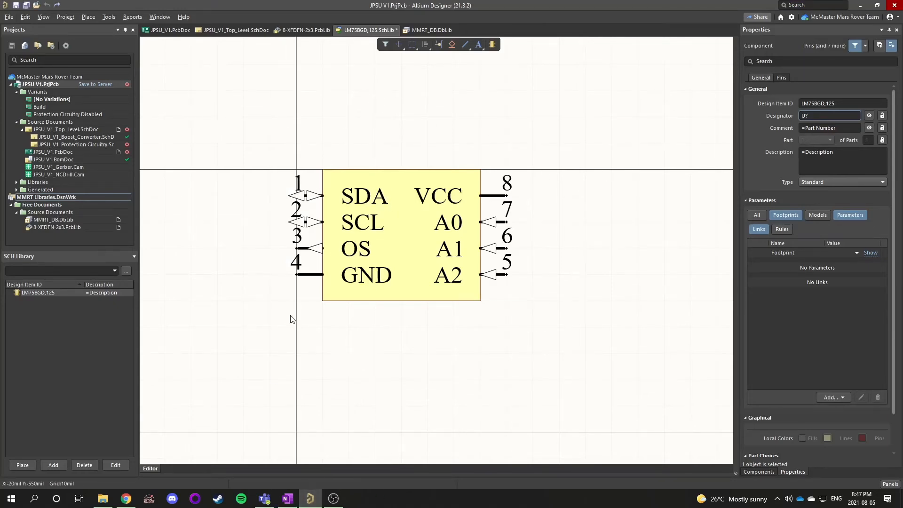
left_click(304, 222)
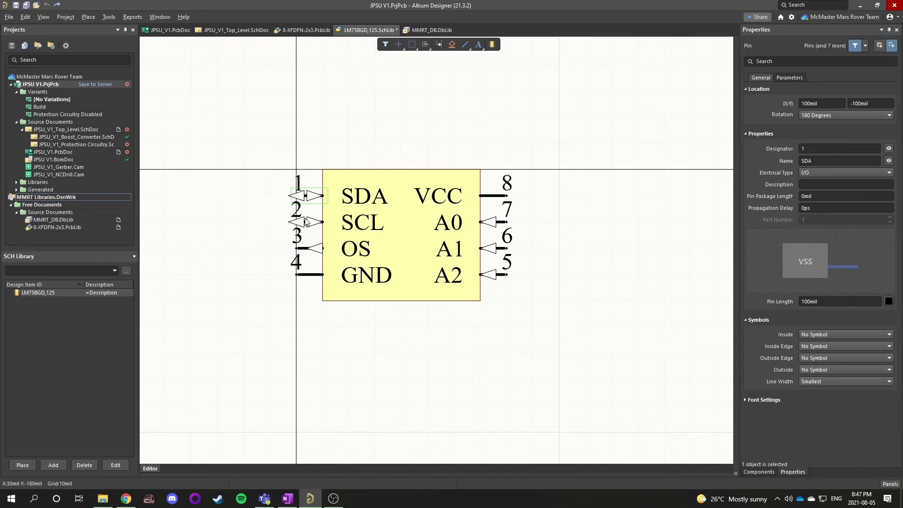
left_click(304, 247)
left_click(314, 271)
left_click(484, 194)
left_click(489, 223)
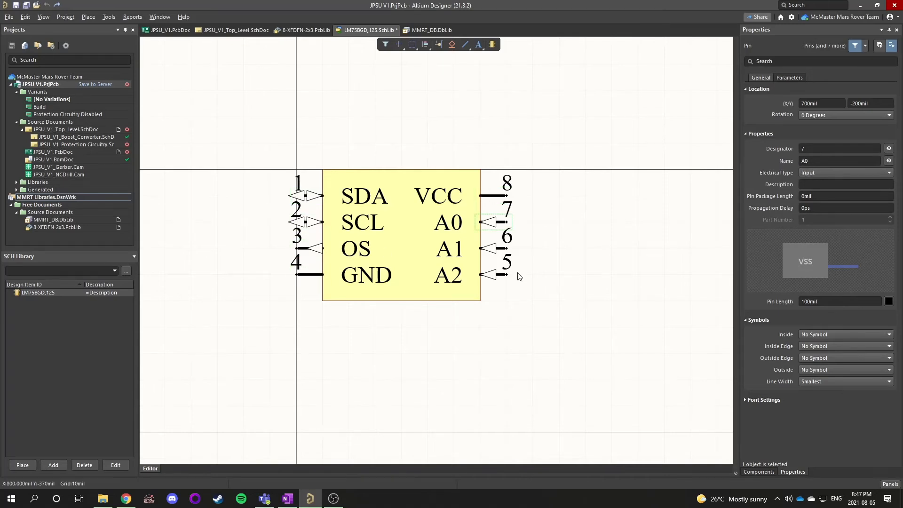
Tick the Designer box for Description and Datasheet is available
left_click(287, 498)
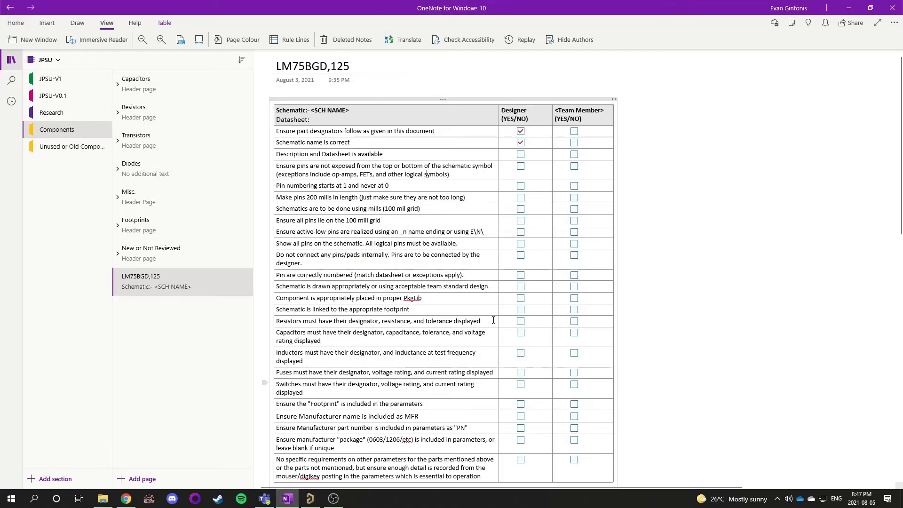
left_click(521, 155)
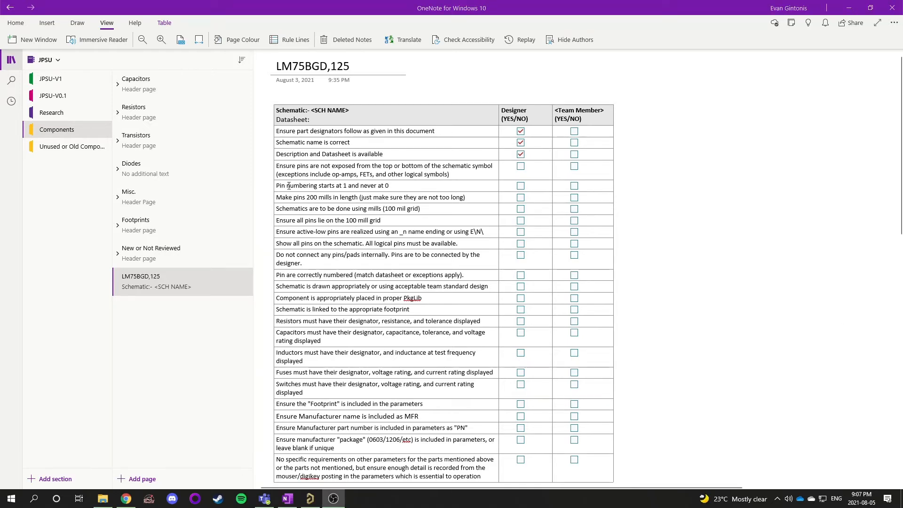
Clear the Description and Datasheet tick and mark the Designer box for the pins-not-exposed item
left_click_drag(277, 185, 390, 185)
left_click(520, 155)
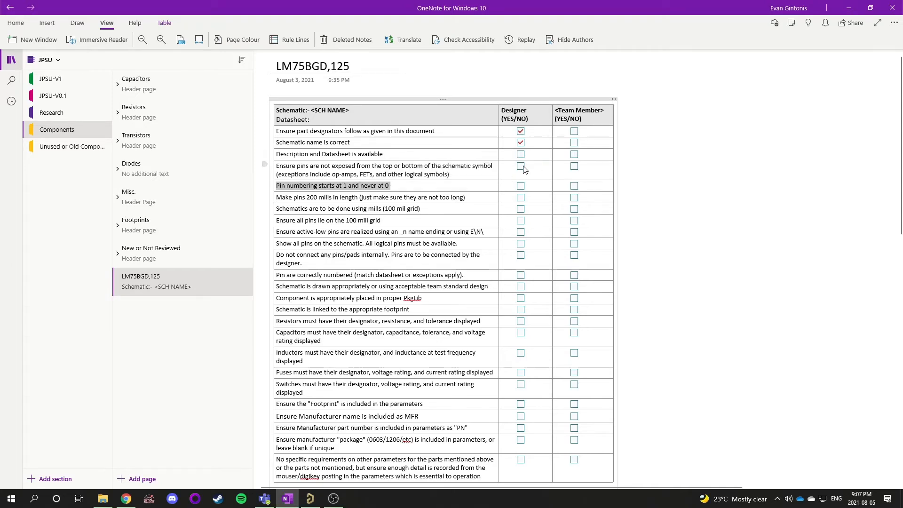
left_click(520, 166)
Inspect pin 1's properties in Altium Designer and tick the Designer box for pin numbering starting at 1
left_click(310, 498)
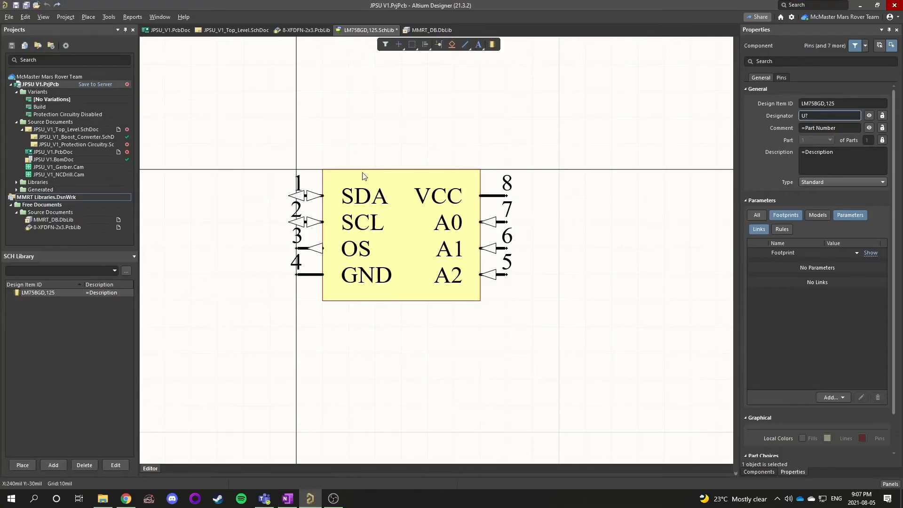
left_click(305, 195)
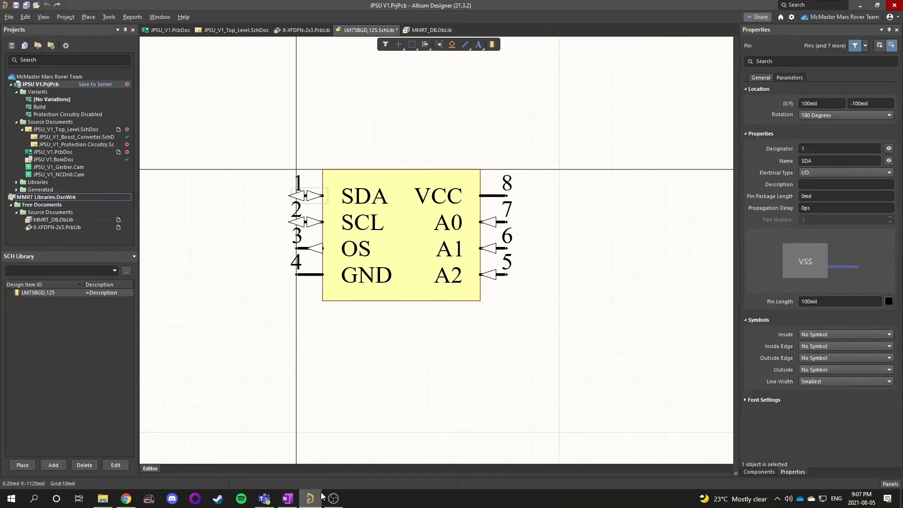
left_click(287, 498)
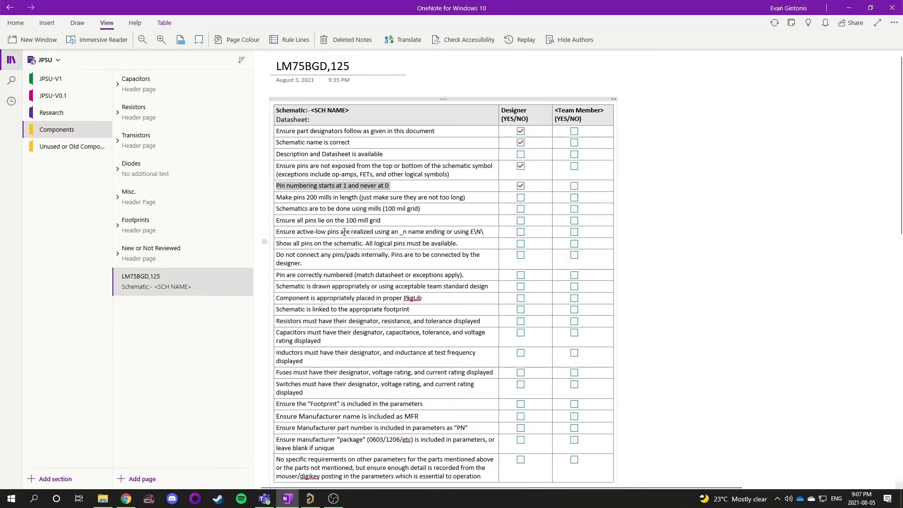
Select and read the checklist item requiring pins 200 mils in length
mouse_move(277, 197)
left_mouse_down()
mouse_move(471, 198)
mouse_move(278, 202)
left_mouse_up()
left_click(475, 198)
left_click(280, 201)
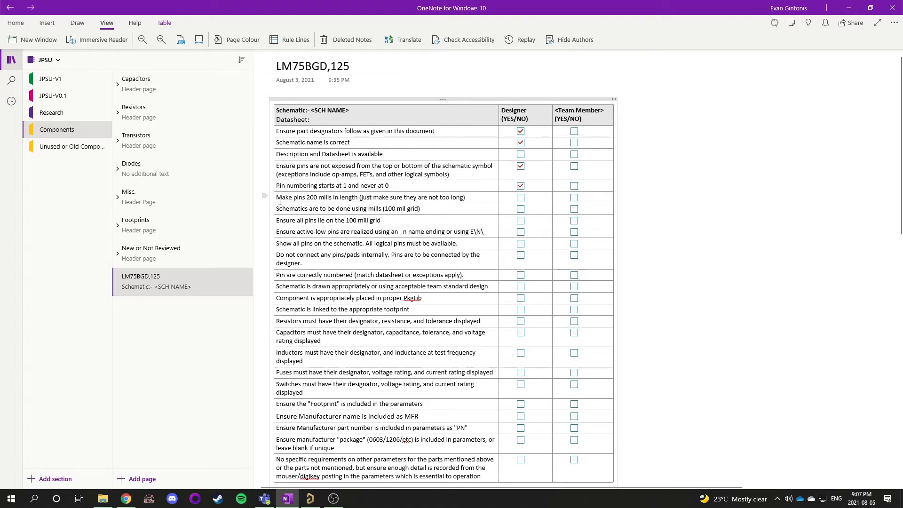
triple_click(312, 197)
left_click(317, 198)
Inspect the properties of pins 1 and 5 on the symbol in Altium Designer
left_click(310, 498)
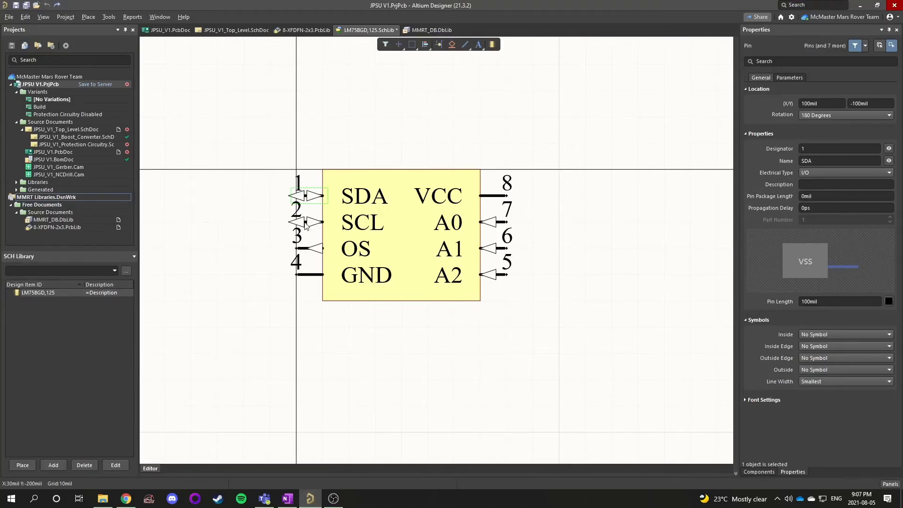
left_click(490, 274)
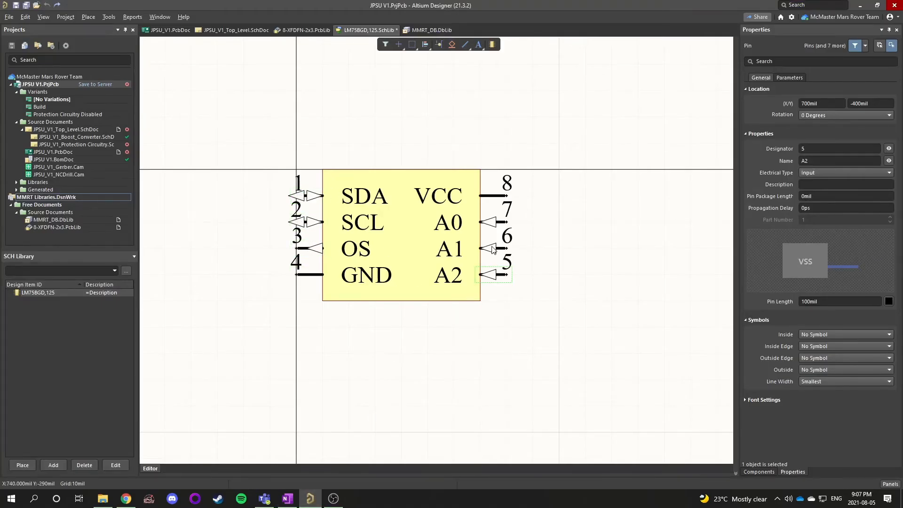
left_click(489, 211)
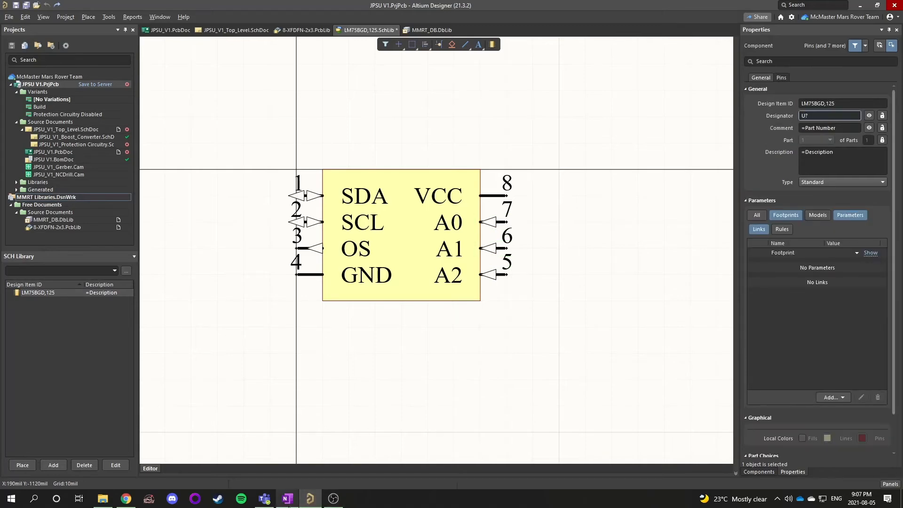
left_click(288, 499)
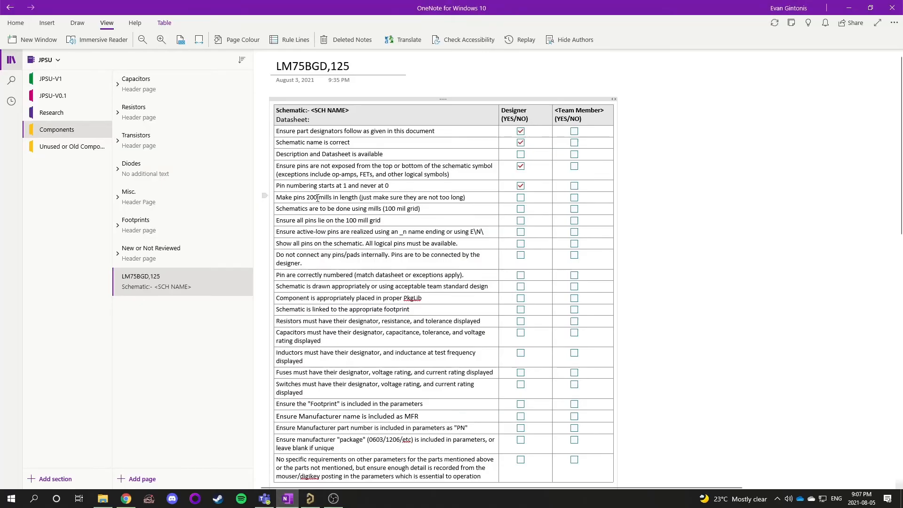
Reread the 200 mil pin length item in the OneNote checklist
left_click_drag(307, 198, 279, 201)
left_click(473, 203)
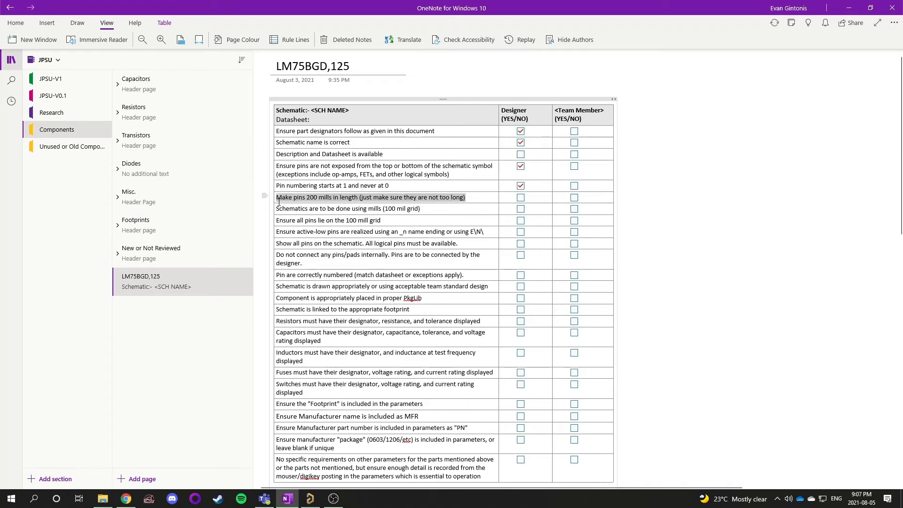
left_click(288, 205)
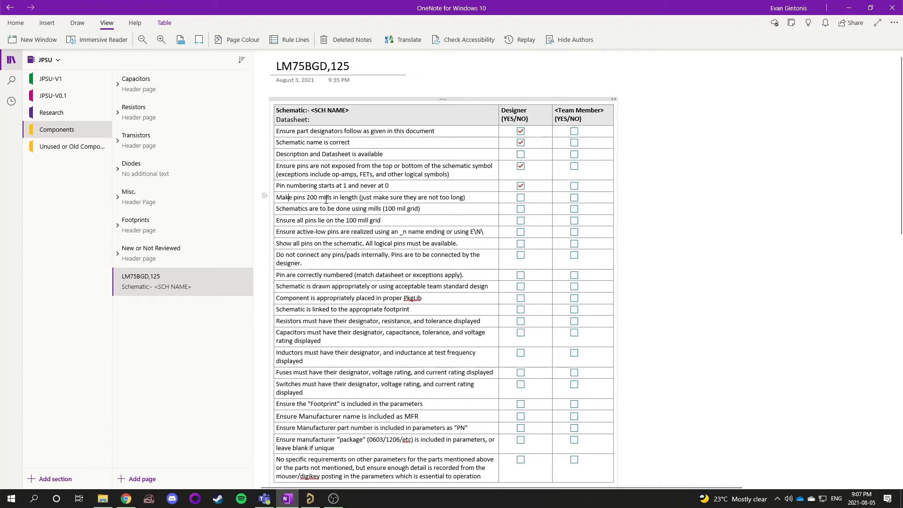
left_click_drag(471, 198, 278, 201)
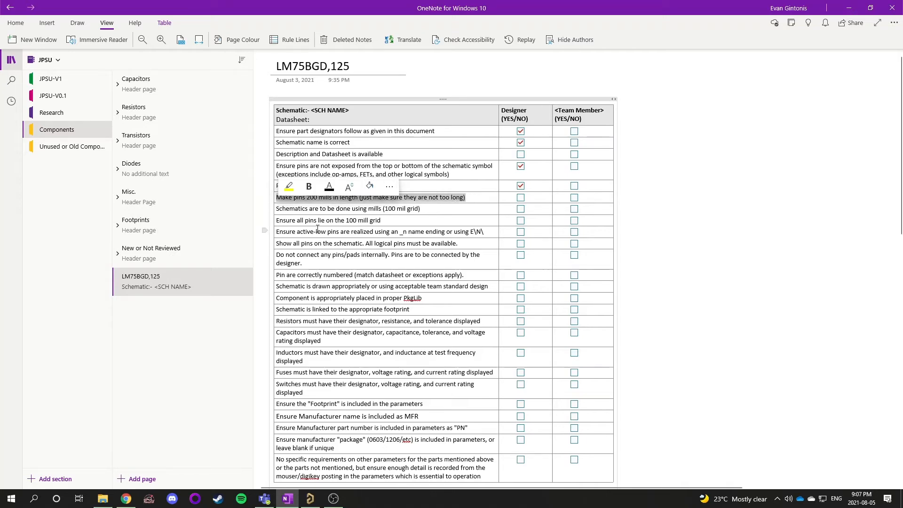
left_click(474, 200)
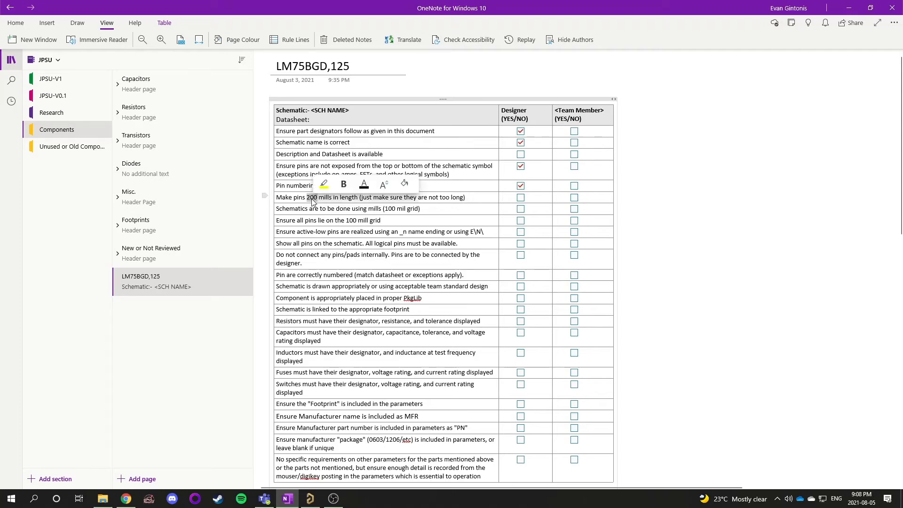
triple_click(322, 197)
left_click(472, 197)
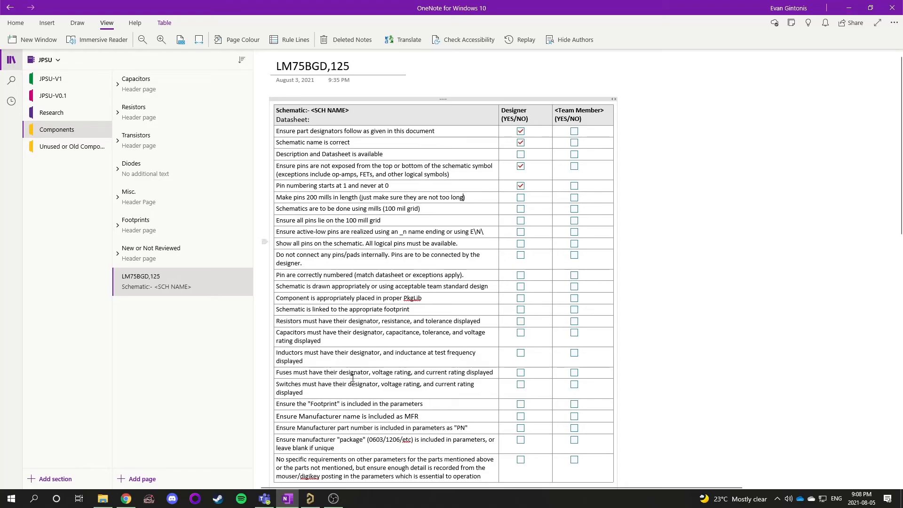
Try to select all pins matching pin 1 with Find Similar Objects
left_click(310, 499)
right_click_drag(312, 282, 319, 279)
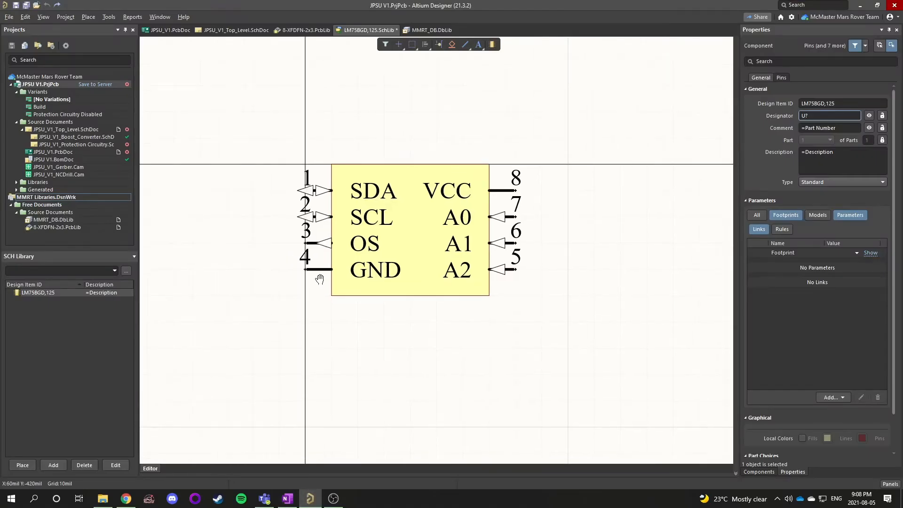
scroll(293, 233, "up", 1, "ctrl")
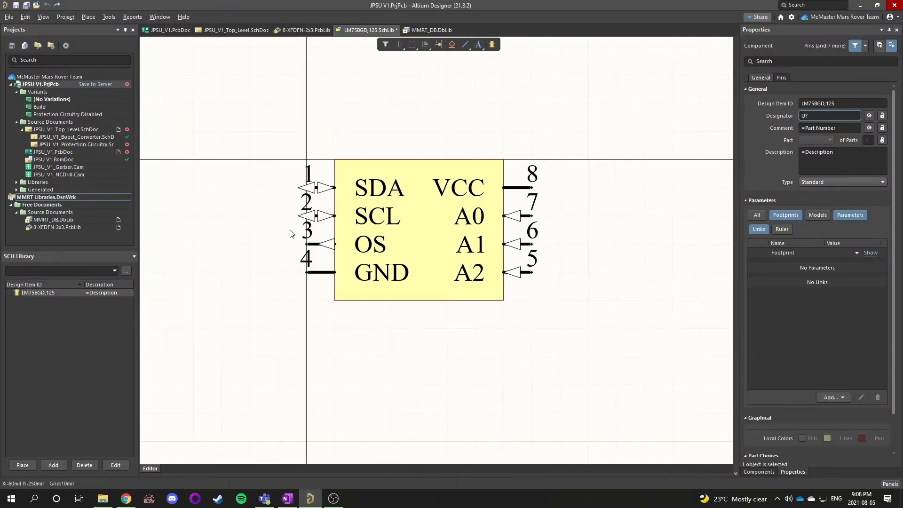
left_click(320, 188)
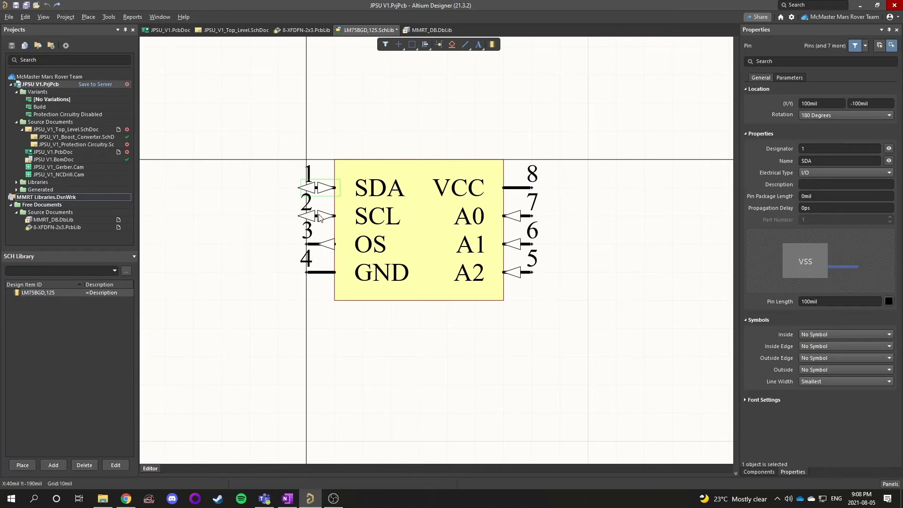
right_click(318, 188)
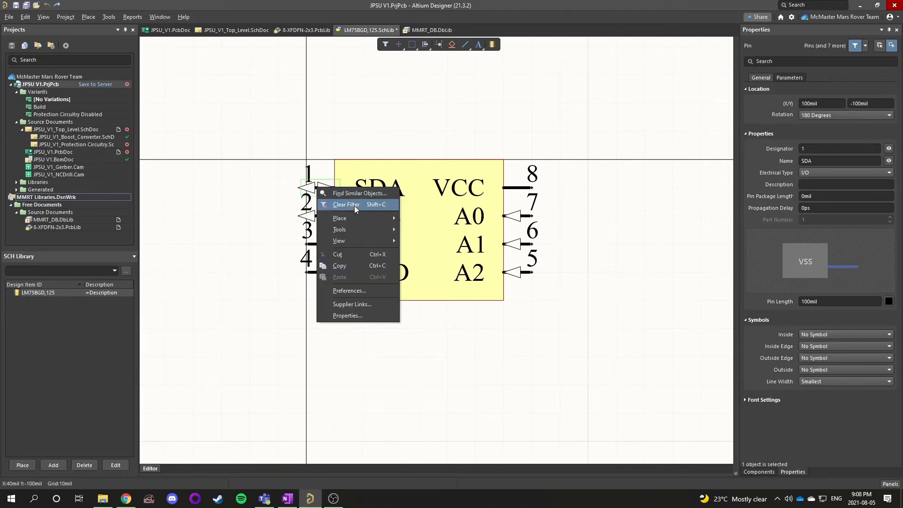
left_click(356, 194)
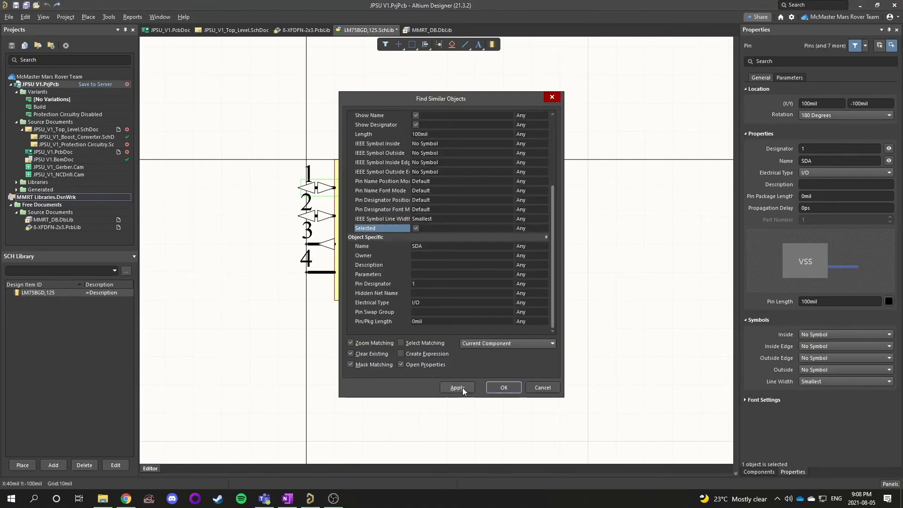
left_click(462, 388)
left_click(504, 387)
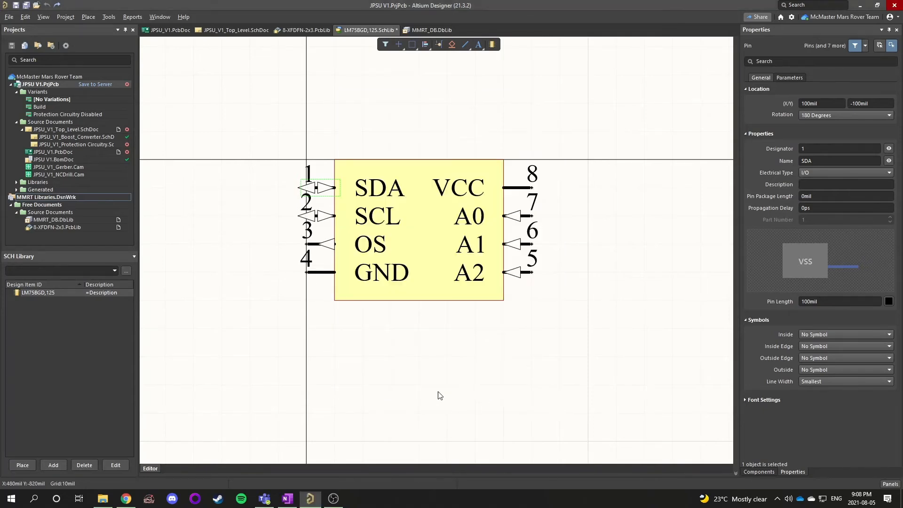
Box-select all eight pins and set their pin length to 200mil
left_click_drag(250, 123, 580, 332)
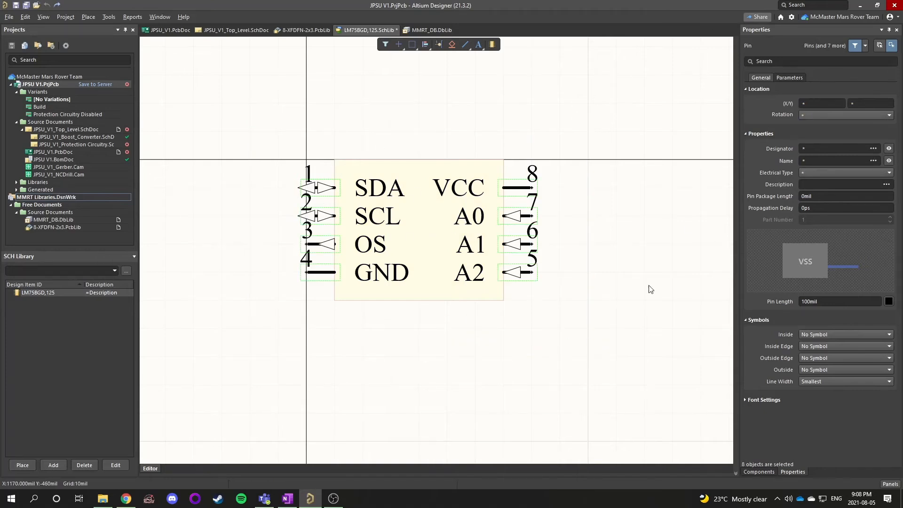
left_click(808, 302)
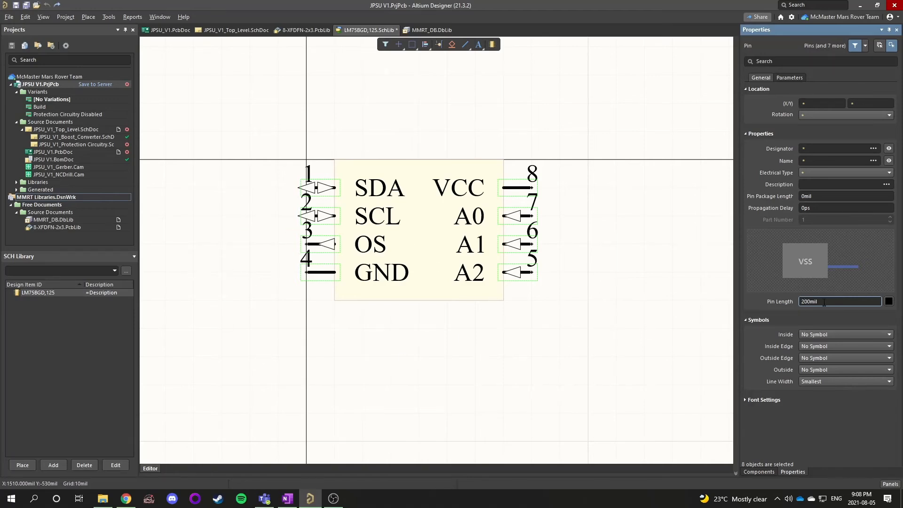
left_click(393, 372)
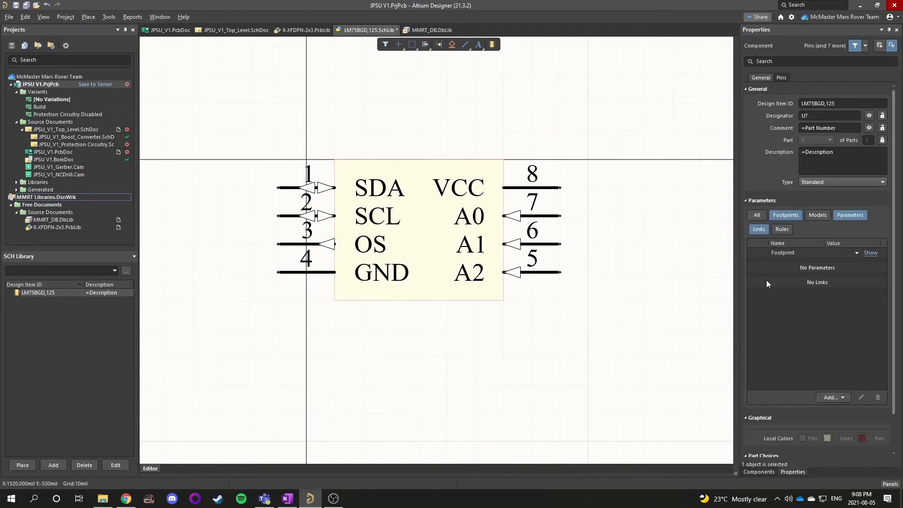
right_click(594, 165)
left_click(626, 185)
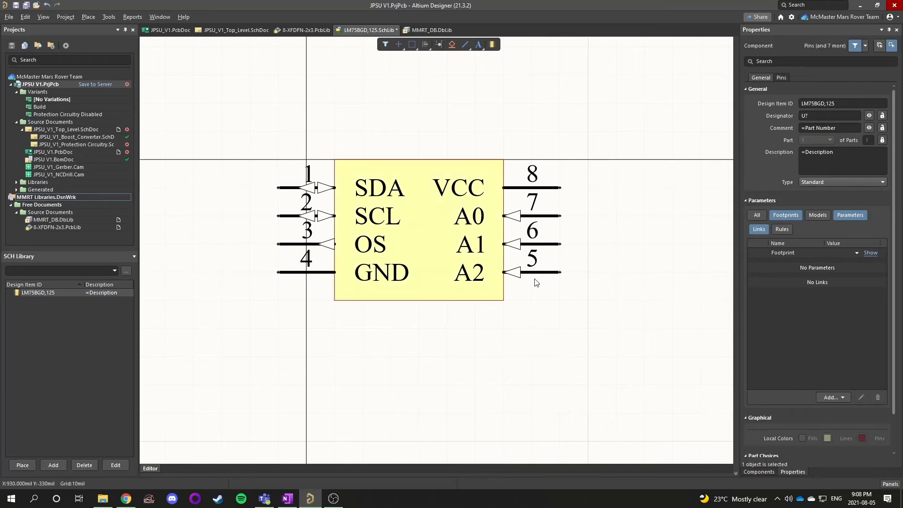
Tick the Designer box for the 200 mil pin length item in the checklist
left_click(287, 498)
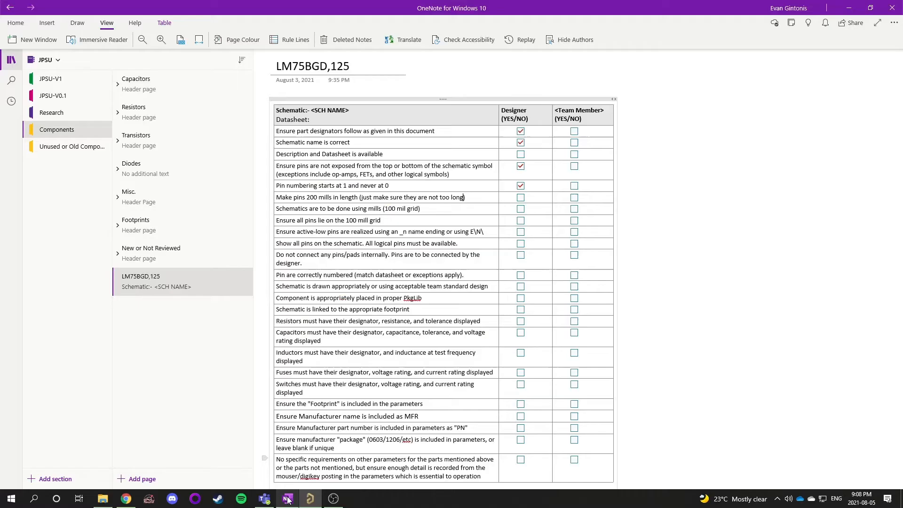
left_click(521, 197)
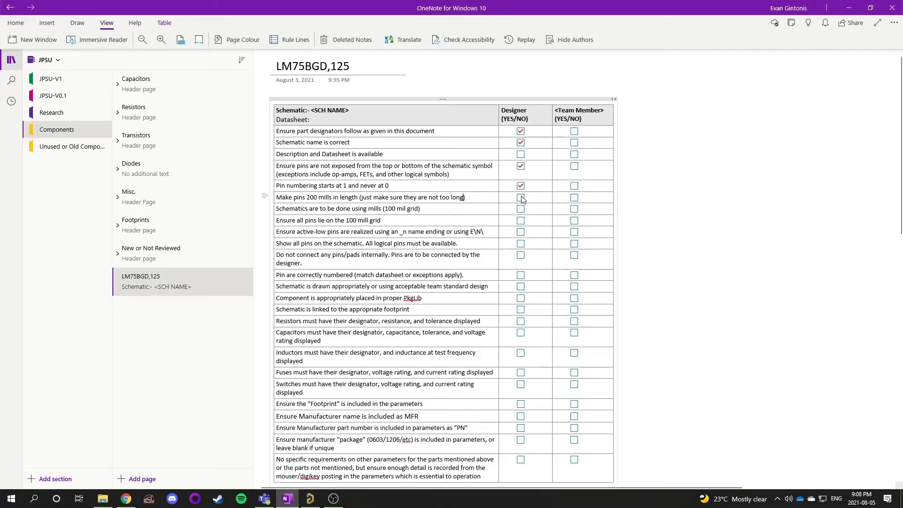
triple_click(313, 209)
left_click(313, 211)
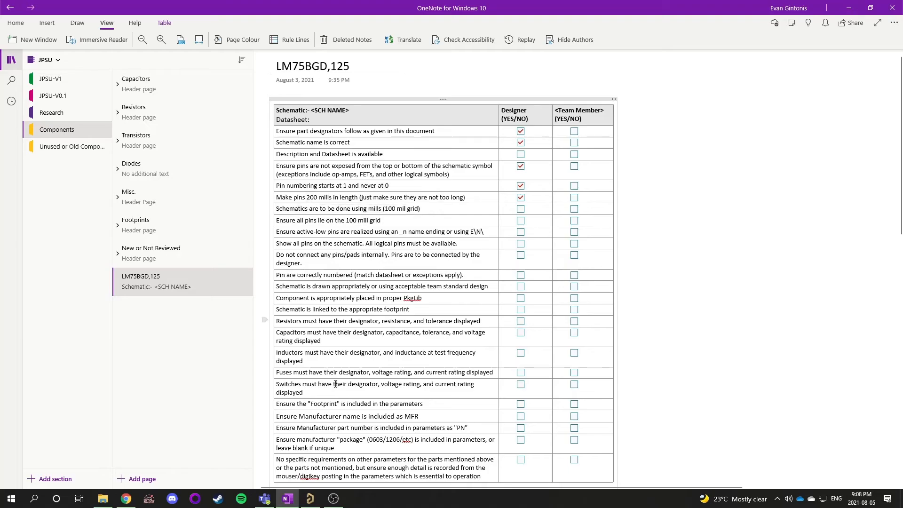
Check that pin A2 snaps to the 100 mil grid by moving it off the symbol and back into place
left_click(310, 499)
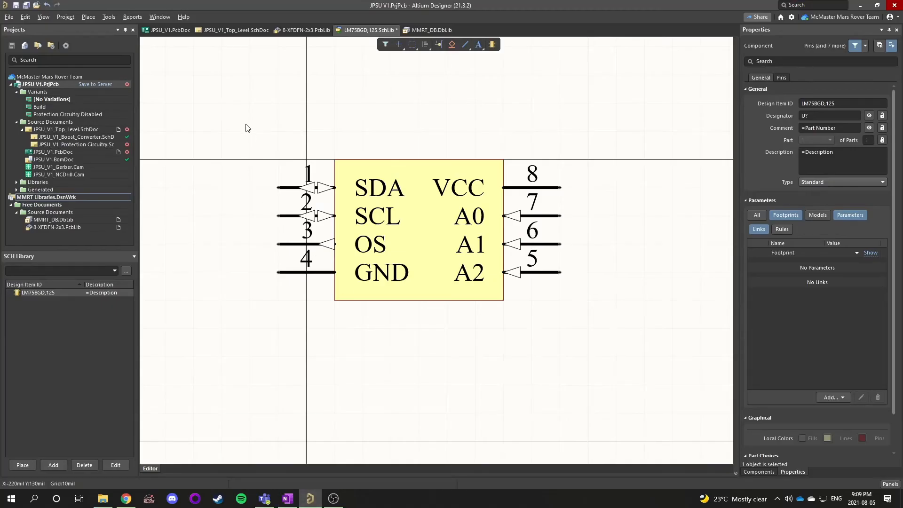
left_click_drag(245, 128, 597, 365)
left_click(547, 285)
left_click_drag(540, 272, 565, 348)
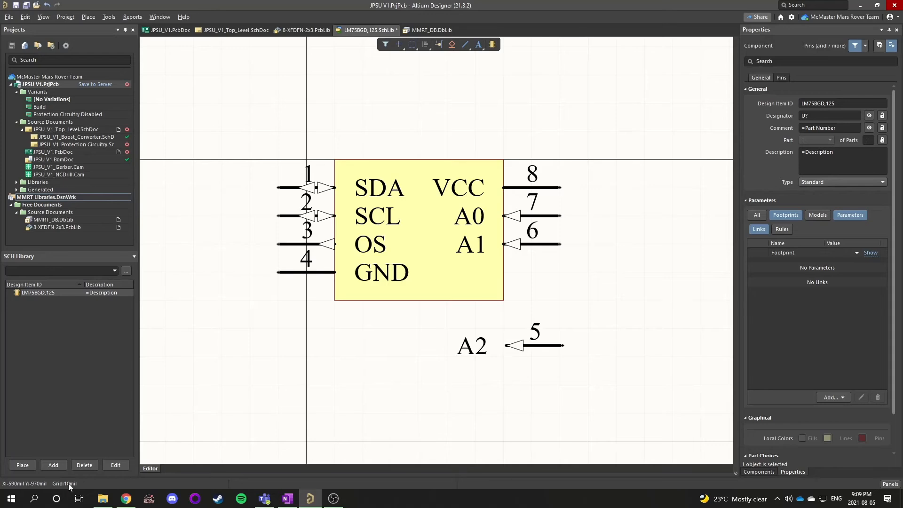
key("g")
right_click_drag(403, 390, 401, 379)
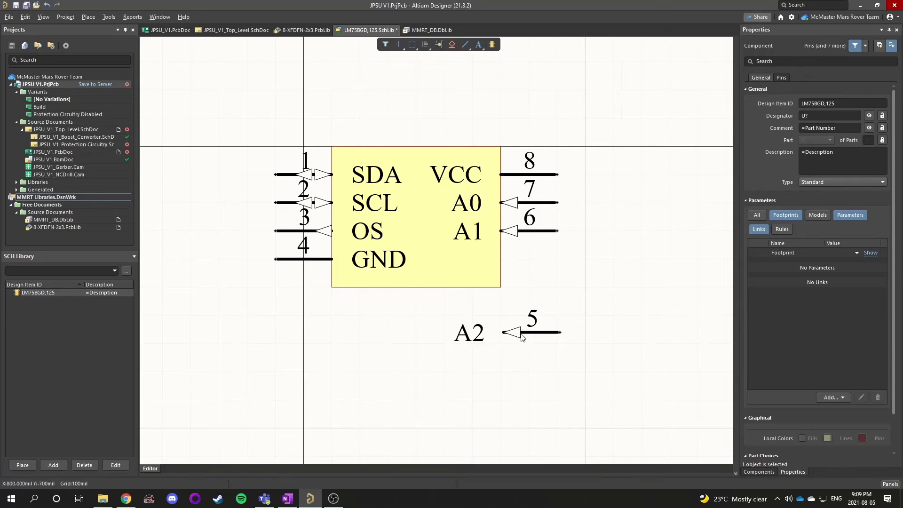
left_click_drag(520, 335, 461, 346)
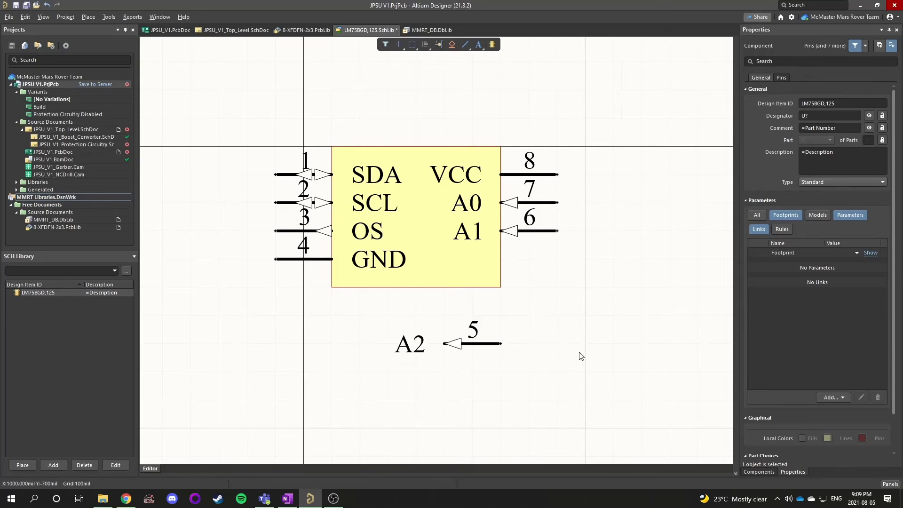
key("g")
key("g")
mouse_move(454, 344)
left_mouse_down()
mouse_move(585, 343)
mouse_move(565, 279)
mouse_move(479, 409)
mouse_move(513, 313)
mouse_move(429, 346)
mouse_move(533, 361)
mouse_move(472, 413)
mouse_move(487, 360)
mouse_move(587, 384)
mouse_move(478, 356)
mouse_move(532, 435)
mouse_move(552, 355)
mouse_move(536, 325)
mouse_move(571, 294)
mouse_move(550, 274)
left_mouse_up()
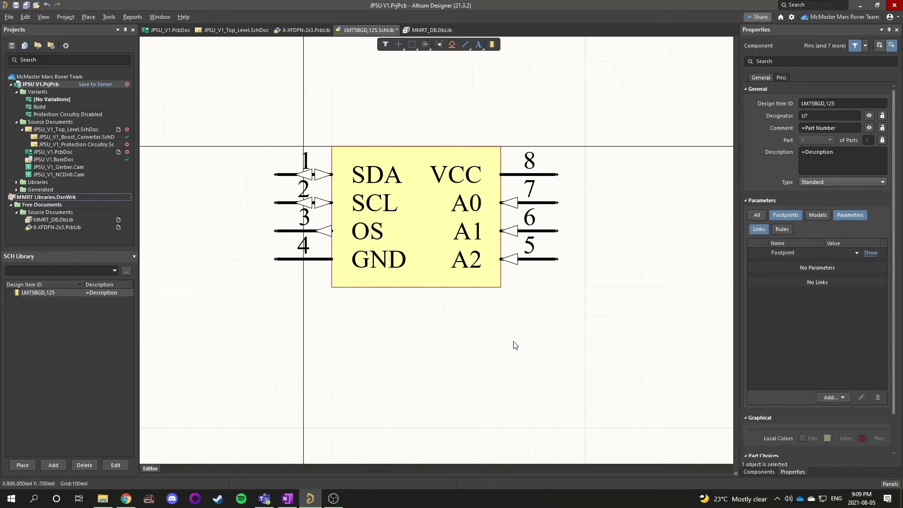
right_click_drag(397, 339, 403, 376)
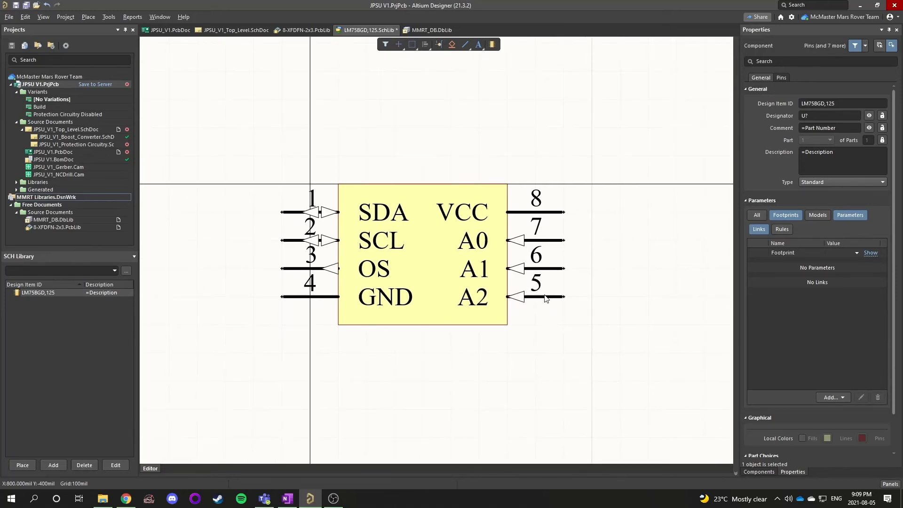
mouse_move(545, 299)
left_mouse_down()
mouse_move(600, 299)
mouse_move(532, 299)
left_mouse_up()
right_click_drag(409, 393, 419, 314)
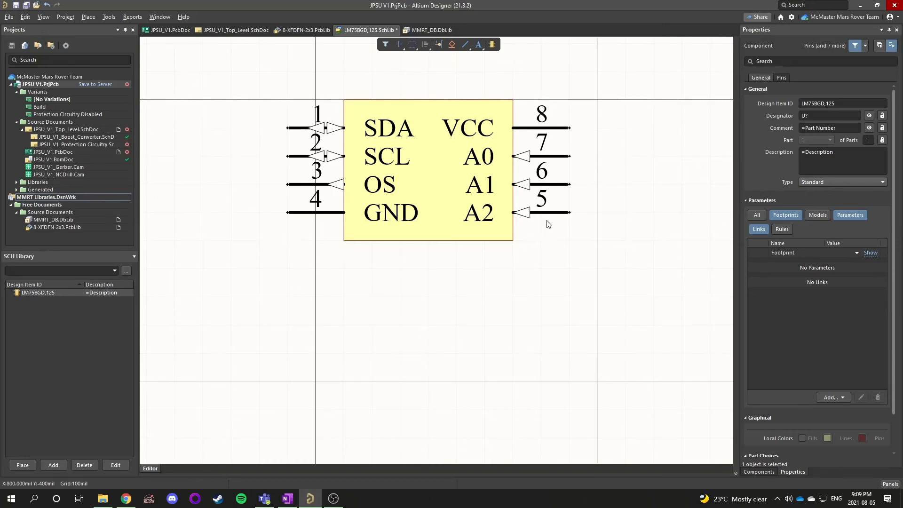
left_click_drag(544, 221, 571, 228)
Tick the Designer box for schematics done in mils and select the 100 mil grid item
left_click(288, 498)
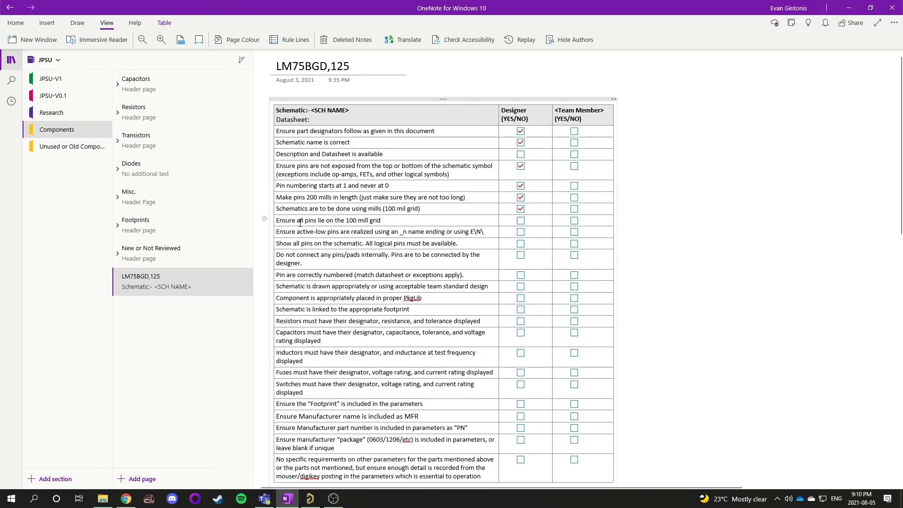
left_click_drag(284, 221, 381, 221)
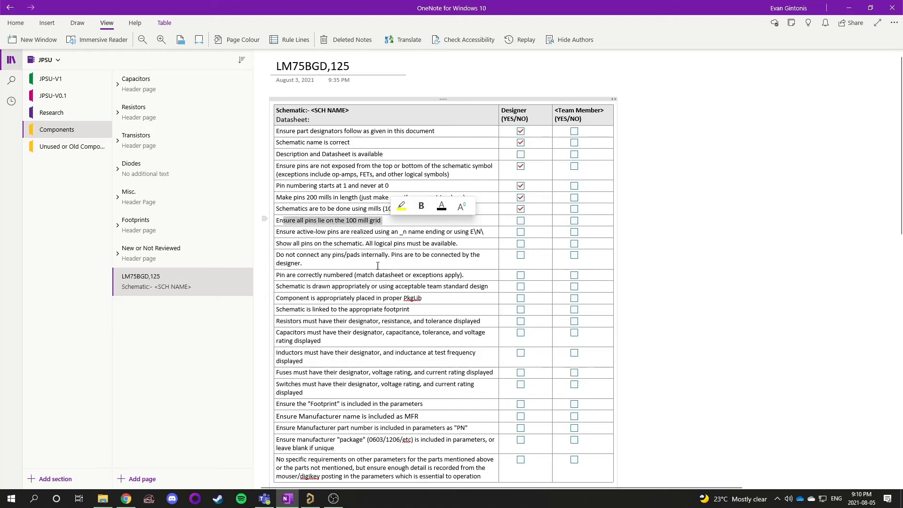
Switch to the symbol library and zoom in on the left-side pins, selecting pins 3 and 2 to inspect their pin length
mouse_move(322, 504)
left_click(315, 463)
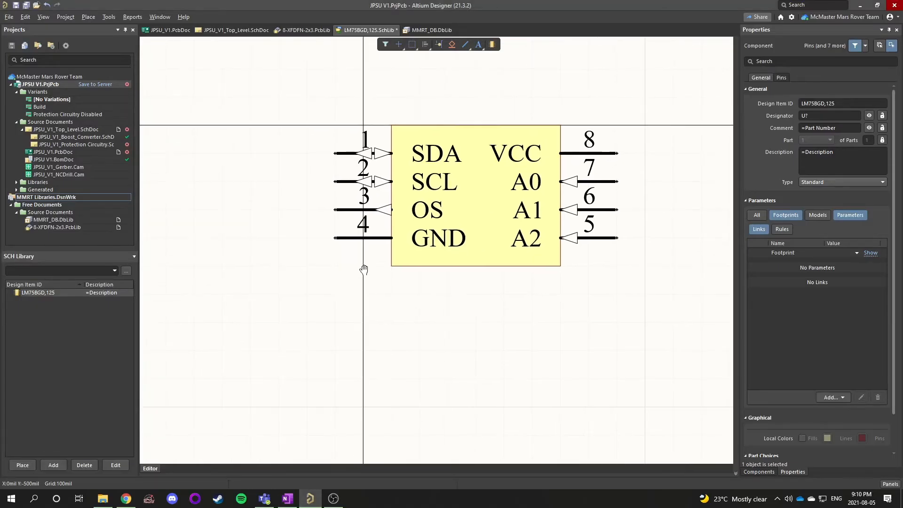
scroll(334, 244, "up", 6, "ctrl")
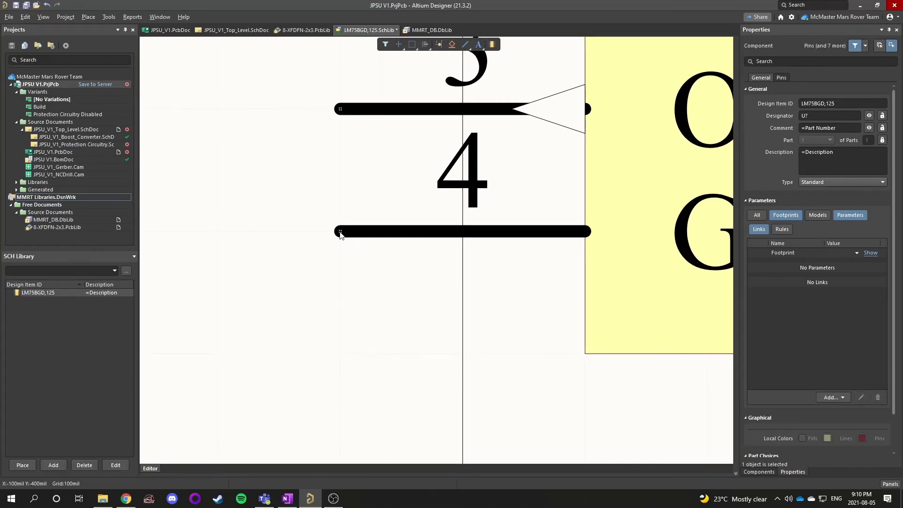
right_click_drag(341, 241, 342, 311)
right_click_drag(336, 275, 343, 355)
middle_click_drag(344, 360, 348, 345)
right_click_drag(362, 369, 370, 286)
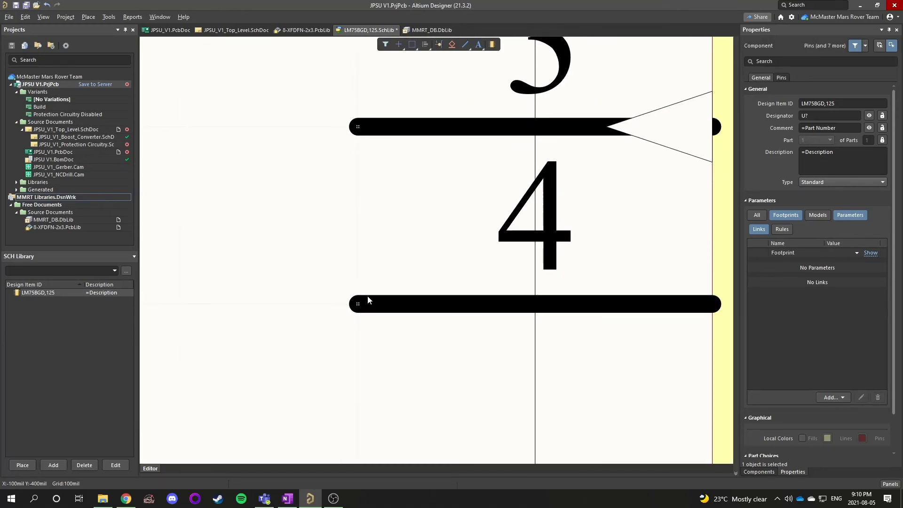
middle_click_drag(352, 314, 350, 312)
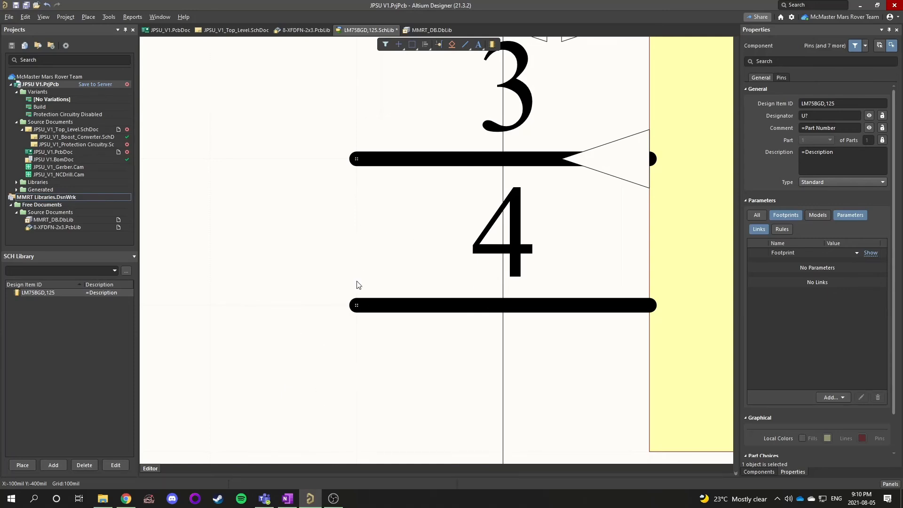
right_click_drag(325, 320, 325, 331)
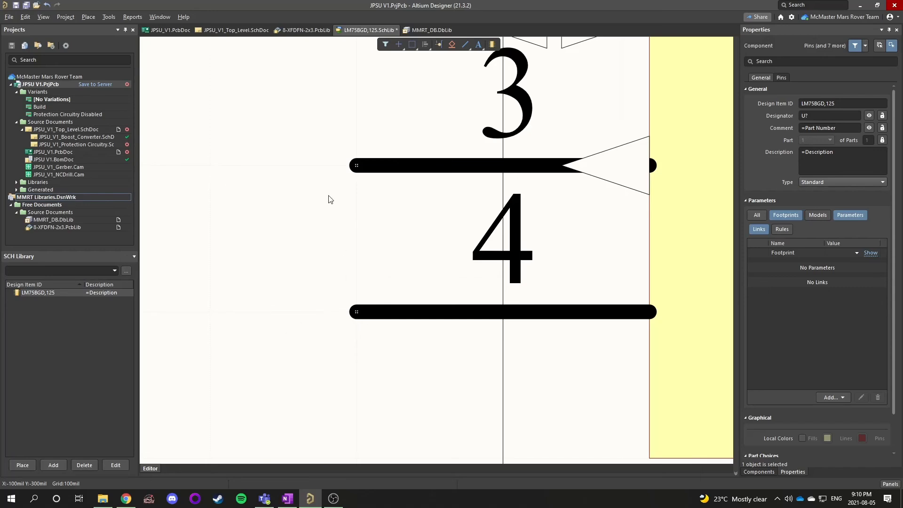
left_click(356, 315)
left_click(358, 169)
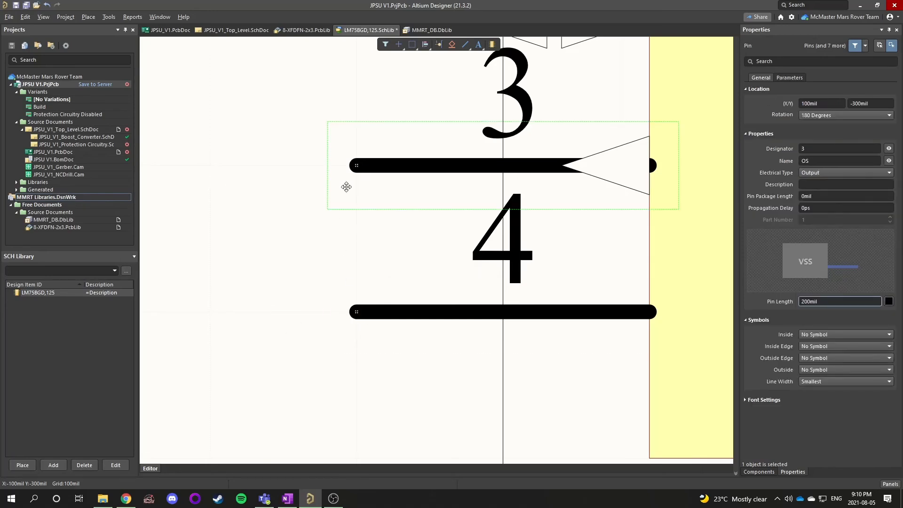
right_click_drag(347, 187, 350, 379)
left_click(371, 181)
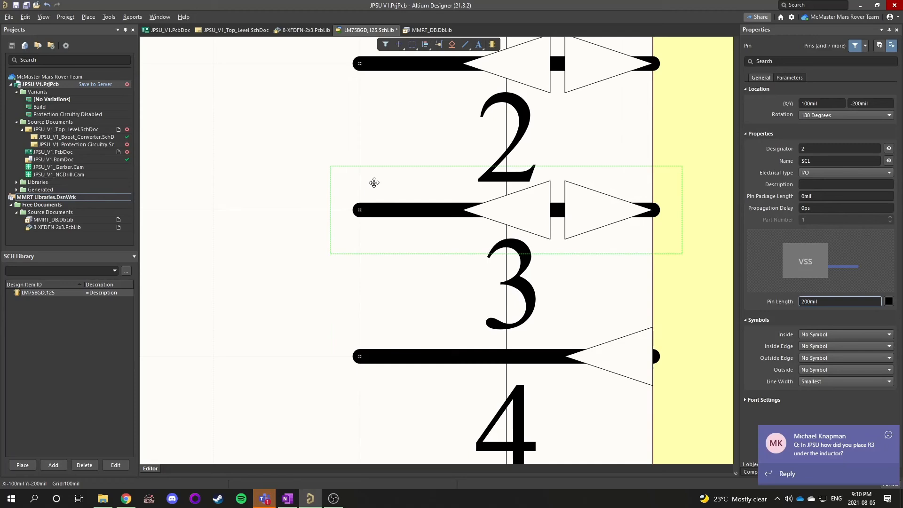
left_click(371, 145)
left_click(888, 434)
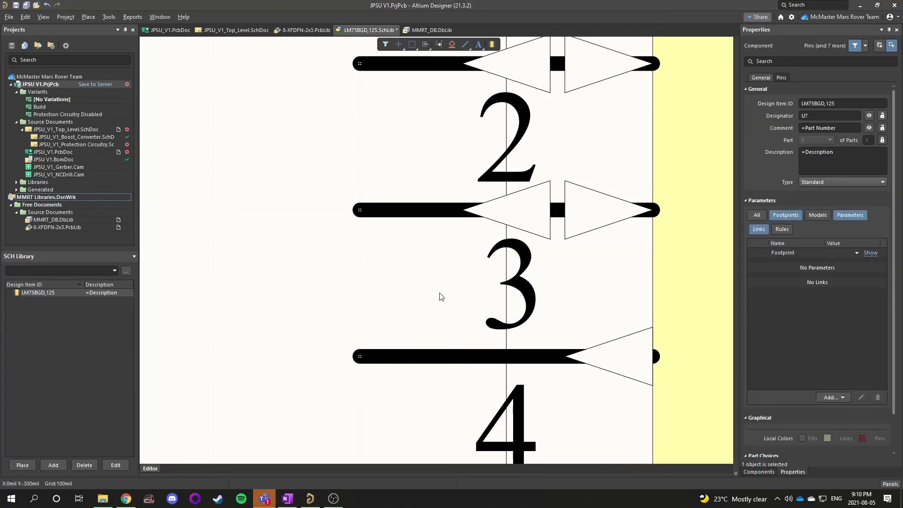
scroll(357, 296, "down", 3, "ctrl")
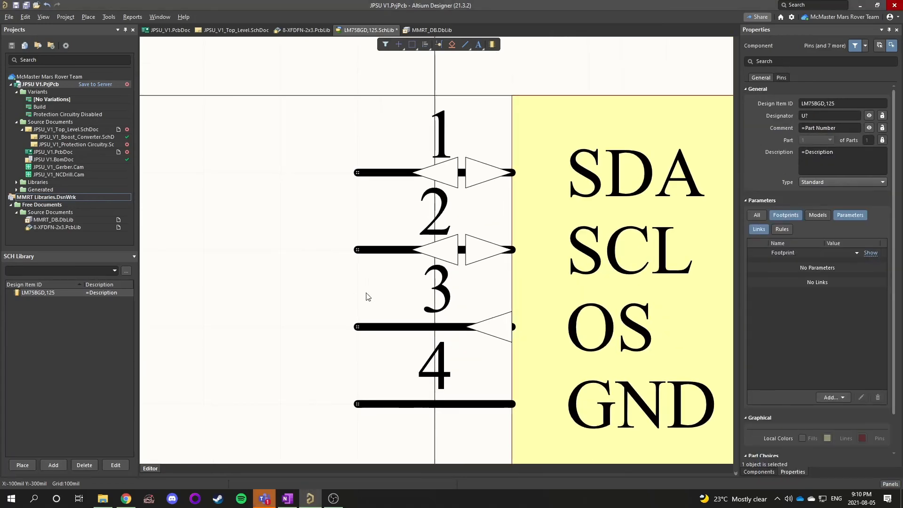
Select pin 1 (SDA) and set its pin length to 150mil
left_click(320, 121)
right_click_drag(310, 167, 308, 210)
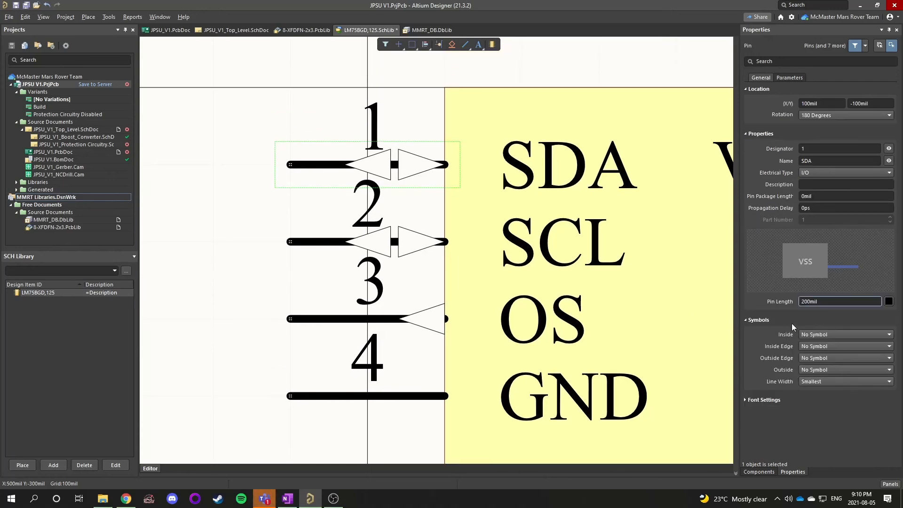
left_click(809, 302)
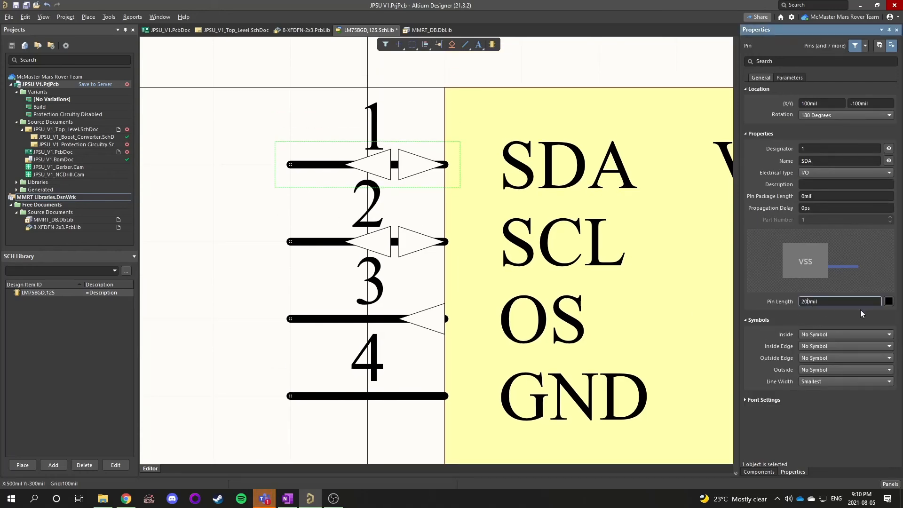
key("BackSpace")
key("BackSpace")
type("15")
Reselect pin 1 and set its pin length back to 200mil
left_click(201, 217)
right_click_drag(240, 203, 255, 271)
scroll(333, 246, "up", 3, "ctrl")
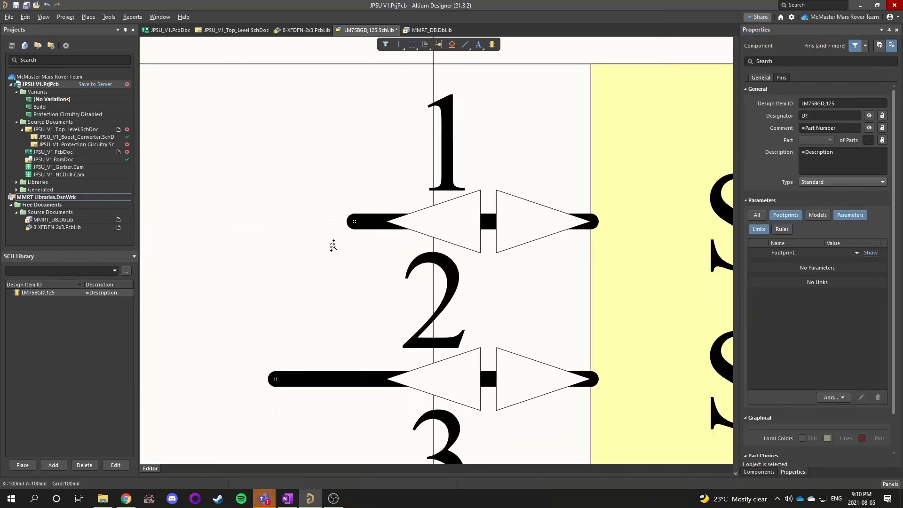
scroll(333, 245, "up", 1, "ctrl")
left_click(356, 212)
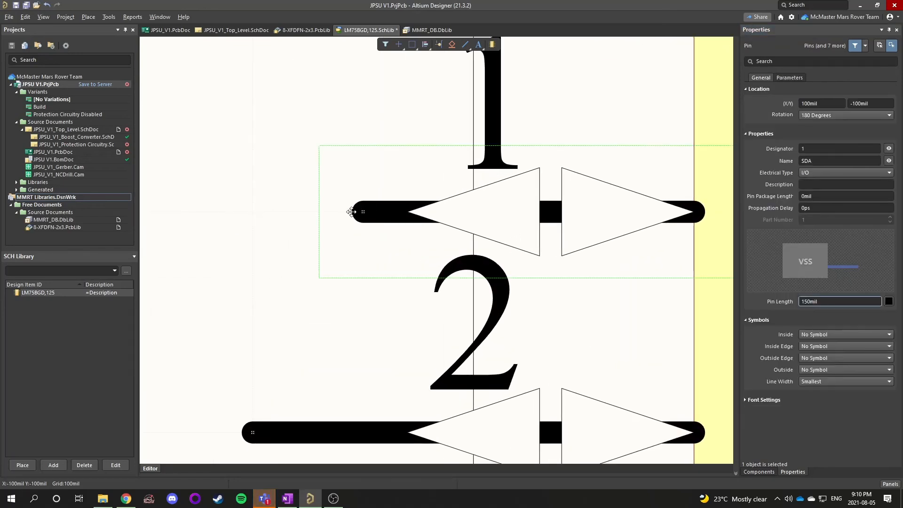
left_click(292, 213)
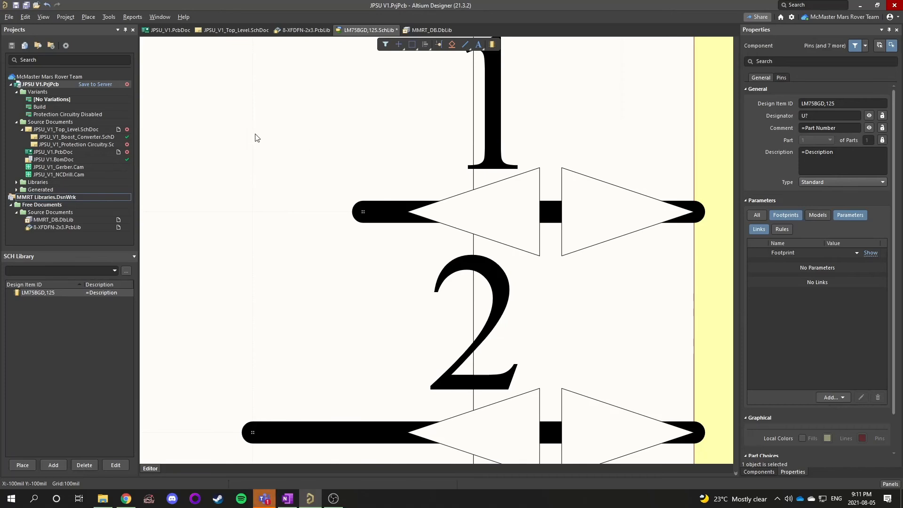
left_click(371, 215)
left_click(807, 301)
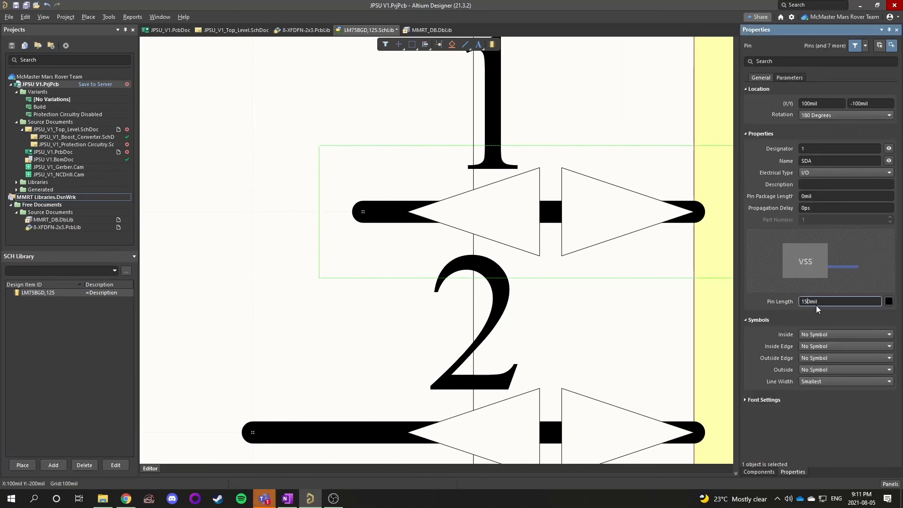
key("BackSpace")
key("BackSpace")
type("20")
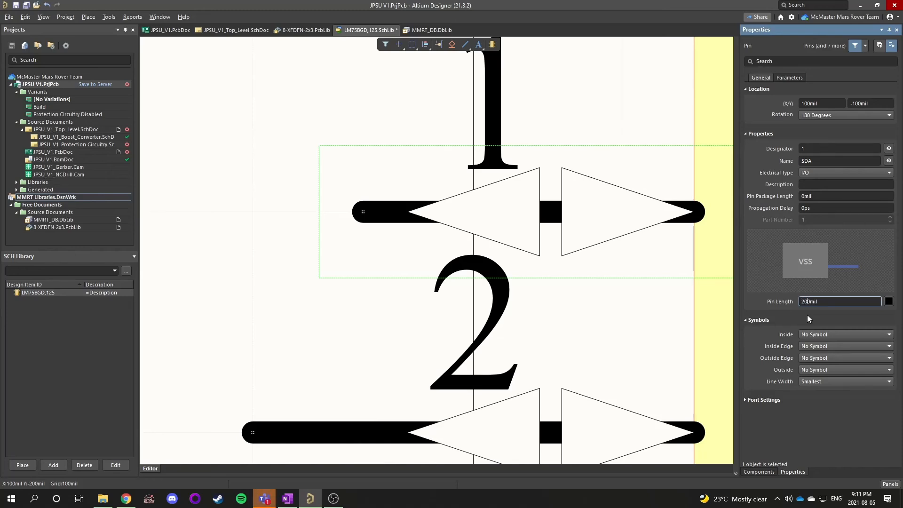
left_click(232, 356)
Zoom out and reselect pin 1 to review the whole symbol's pin lengths
scroll(272, 337, "down", 3, "ctrl")
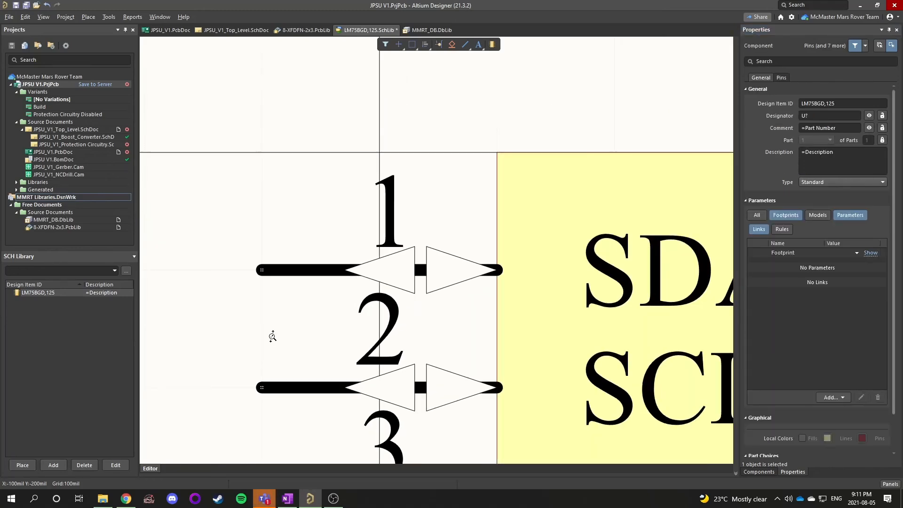
scroll(273, 270, "down", 4, "ctrl")
scroll(273, 269, "down", 1)
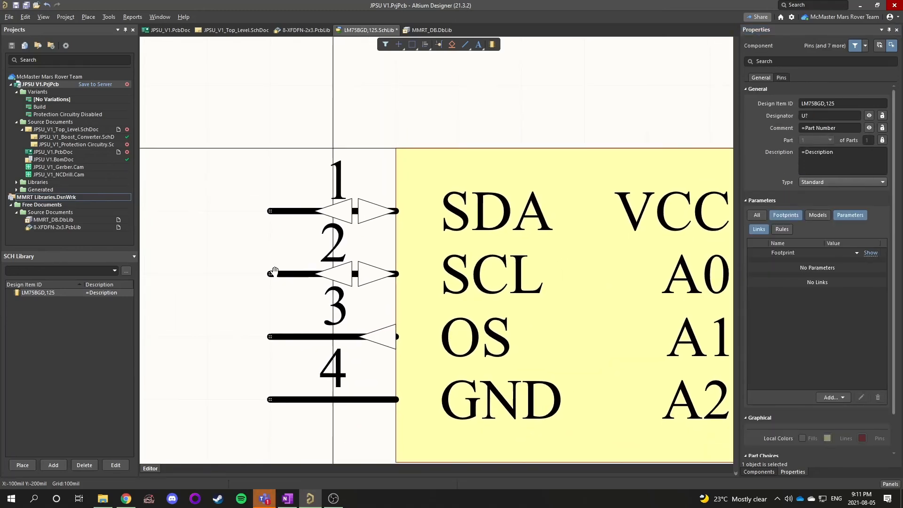
left_click(289, 208)
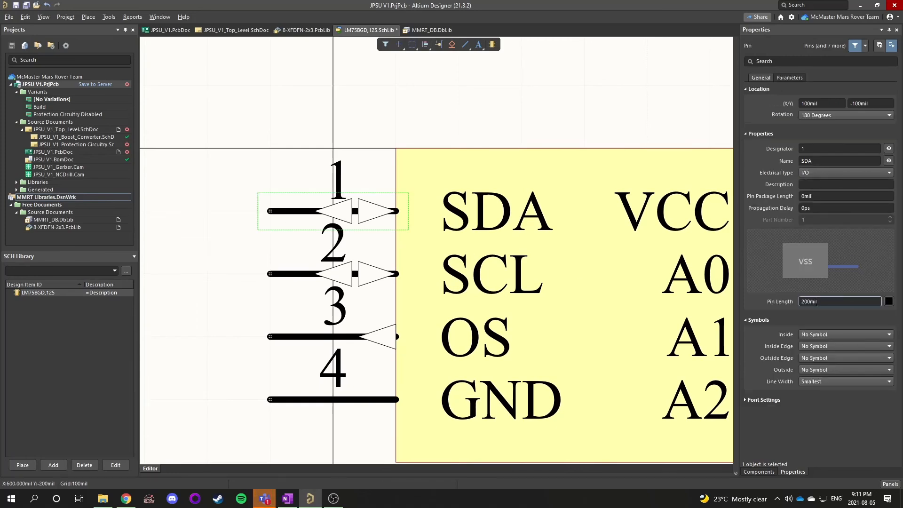
left_click(221, 320)
scroll(216, 318, "down", 3, "ctrl")
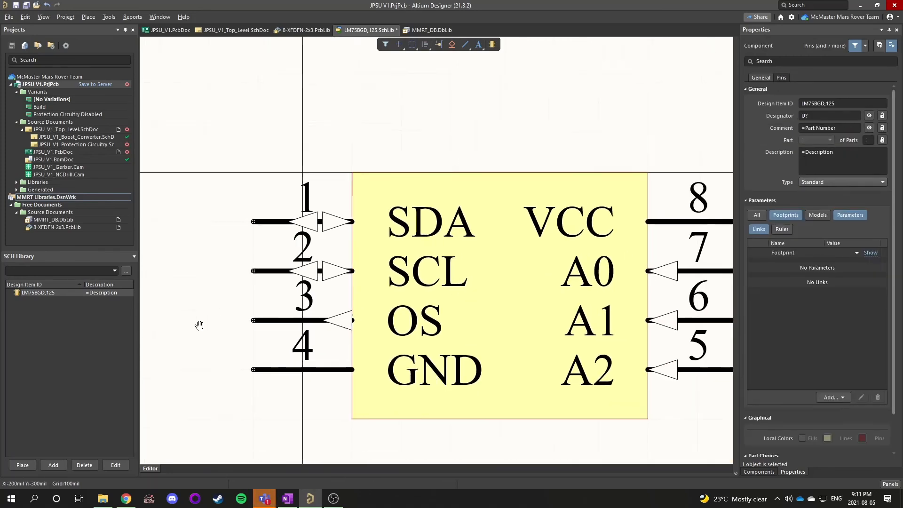
scroll(166, 303, "down", 4, "ctrl")
scroll(167, 302, "up", 3, "ctrl")
right_click_drag(168, 306, 179, 304)
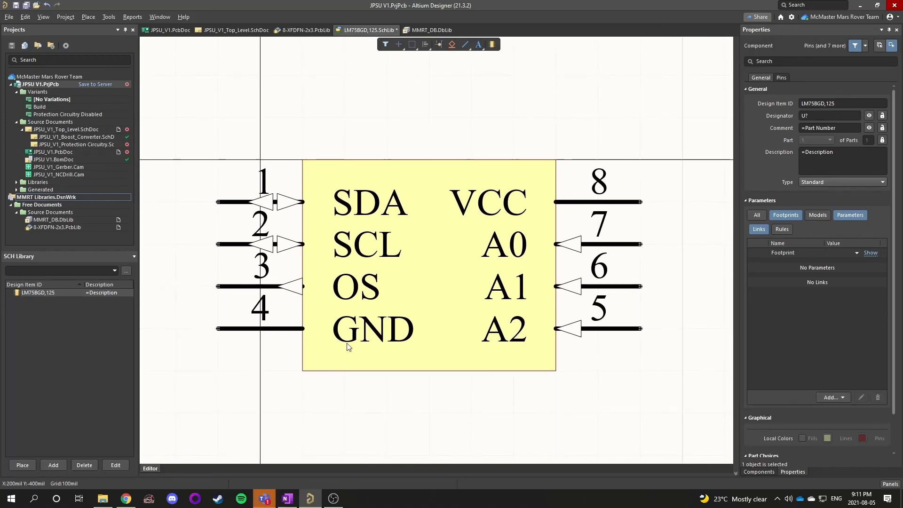
Switch to the OneNote checklist and scroll through the remaining schematic items
left_click(288, 498)
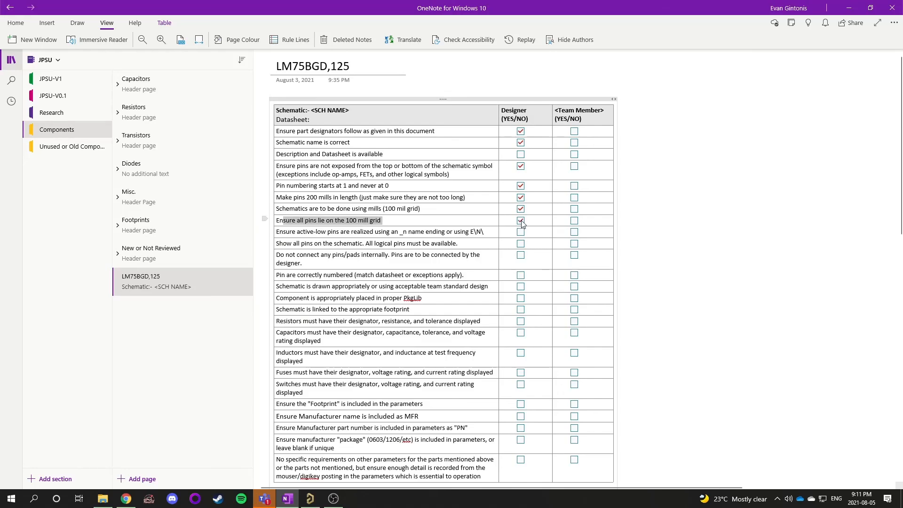
scroll(522, 224, "down", 3)
left_click_drag(583, 395, 350, 144)
left_click(705, 236)
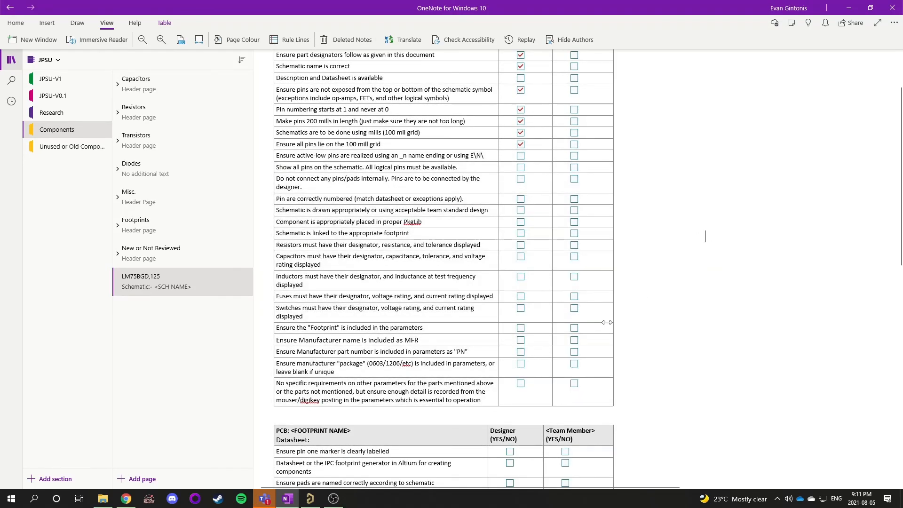
scroll(584, 335, "up", 3)
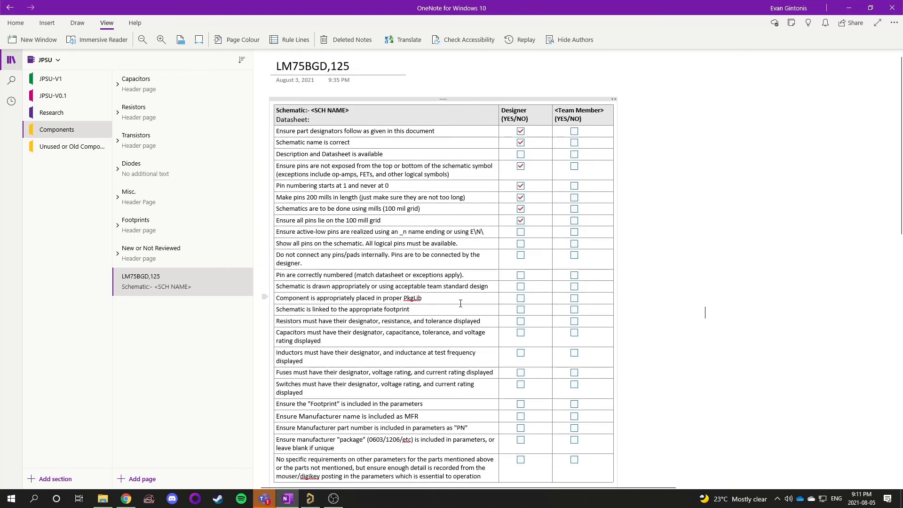
scroll(329, 296, "down", 3)
left_click_drag(364, 154, 663, 395)
left_click(598, 320)
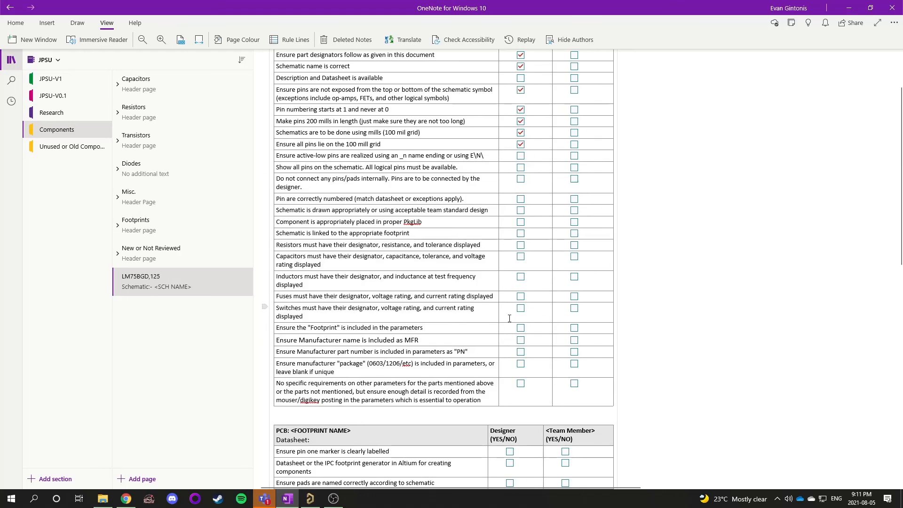
scroll(488, 313, "up", 2)
scroll(499, 350, "down", 2)
scroll(338, 282, "up", 3)
left_click_drag(337, 283, 379, 403)
left_click(372, 335)
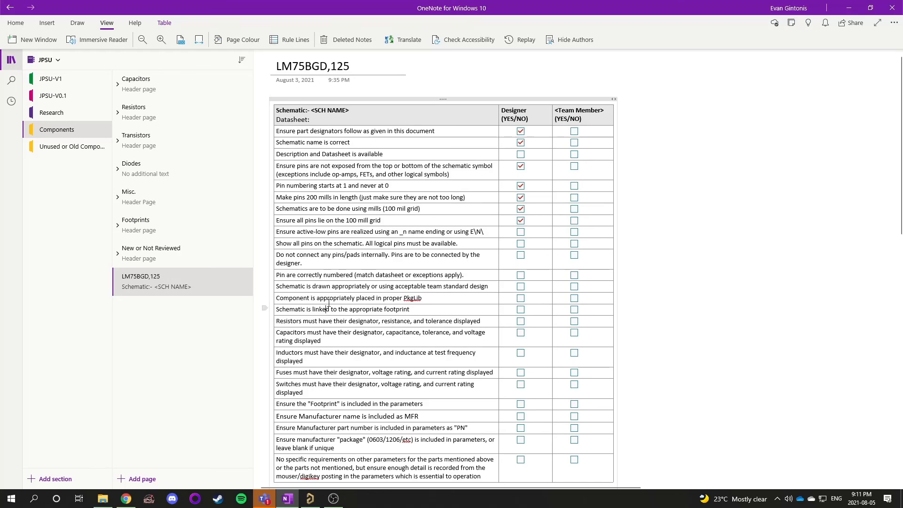
Select and read the 'Component is appropriately placed in proper PkgLib' checklist item
triple_click(332, 298)
left_click(426, 301)
scroll(430, 300, "down", 3)
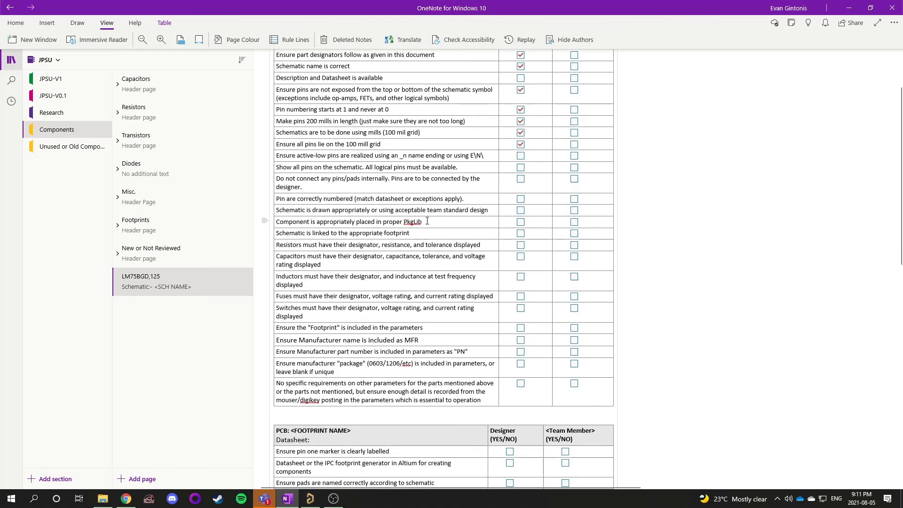
left_click(410, 222)
scroll(430, 300, "up", 2)
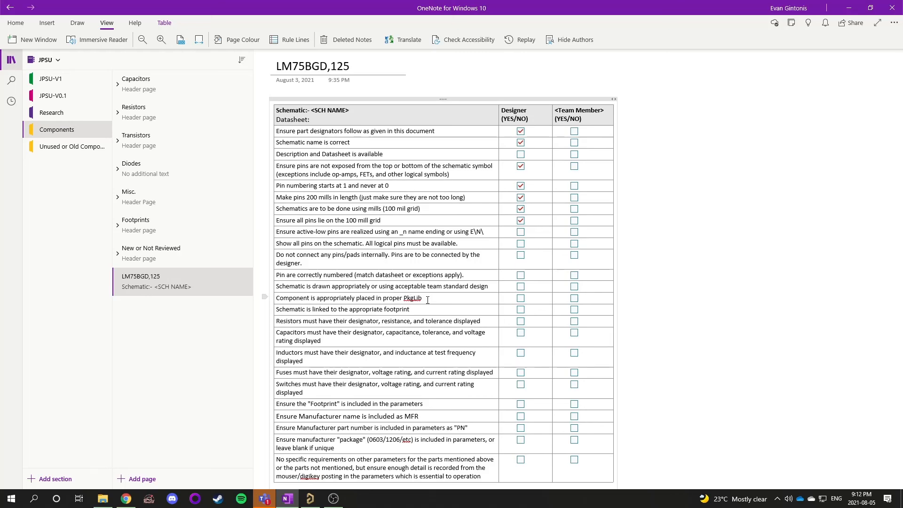
scroll(367, 207, "down", 3)
scroll(329, 141, "up", 3)
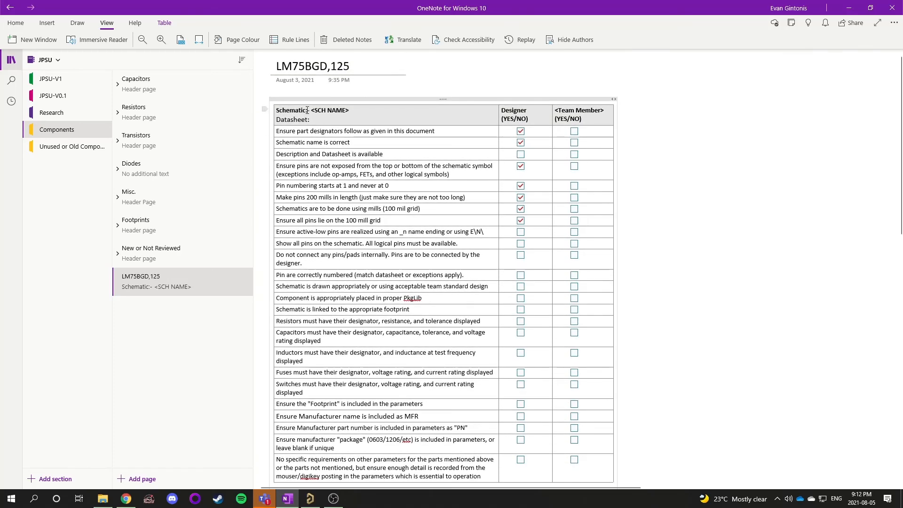
left_click_drag(306, 110, 447, 405)
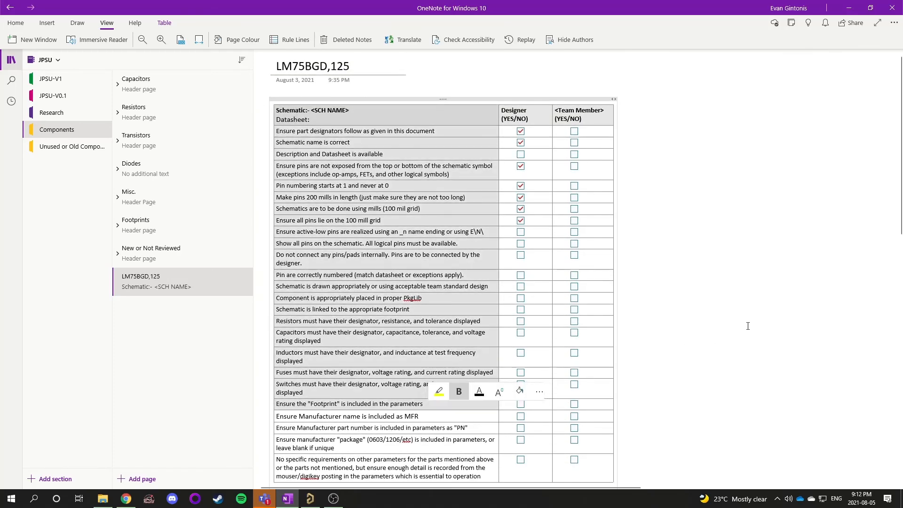
left_click(747, 326)
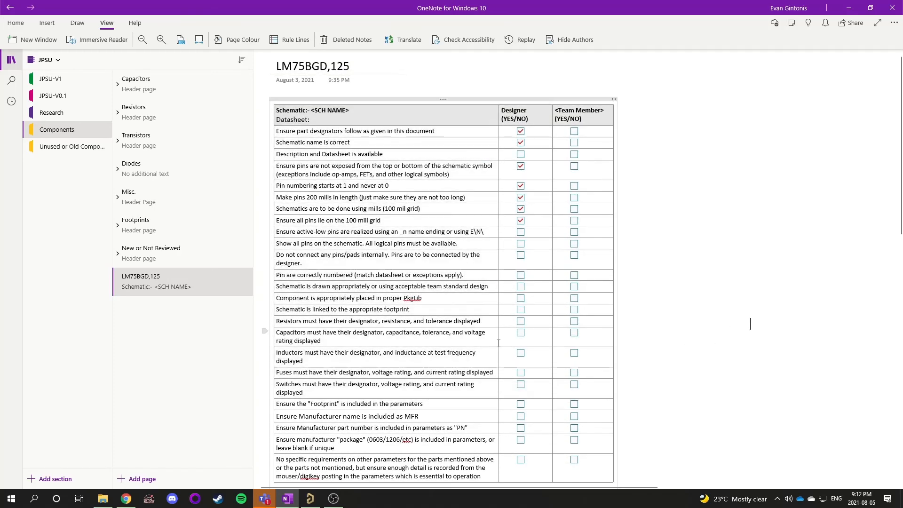
left_click(393, 297)
triple_click(403, 297)
left_click(359, 298)
left_click_drag(422, 298, 282, 298)
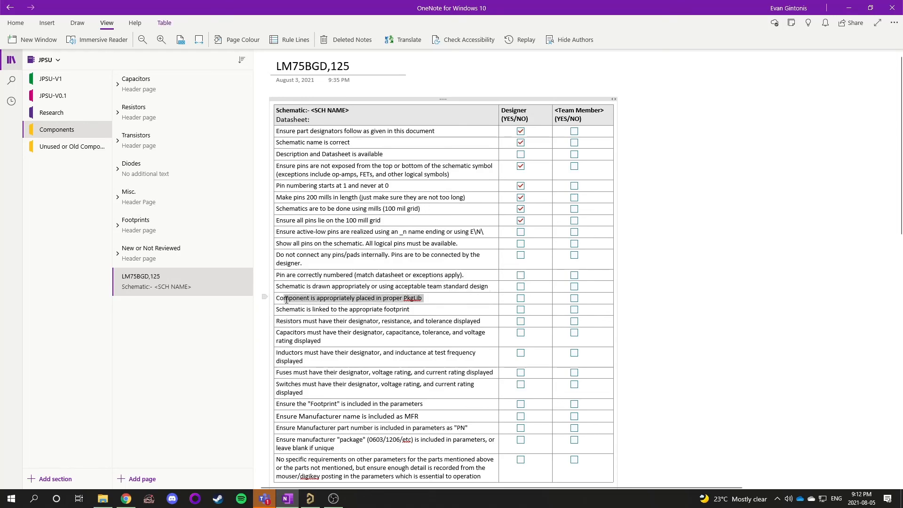
left_click(331, 310)
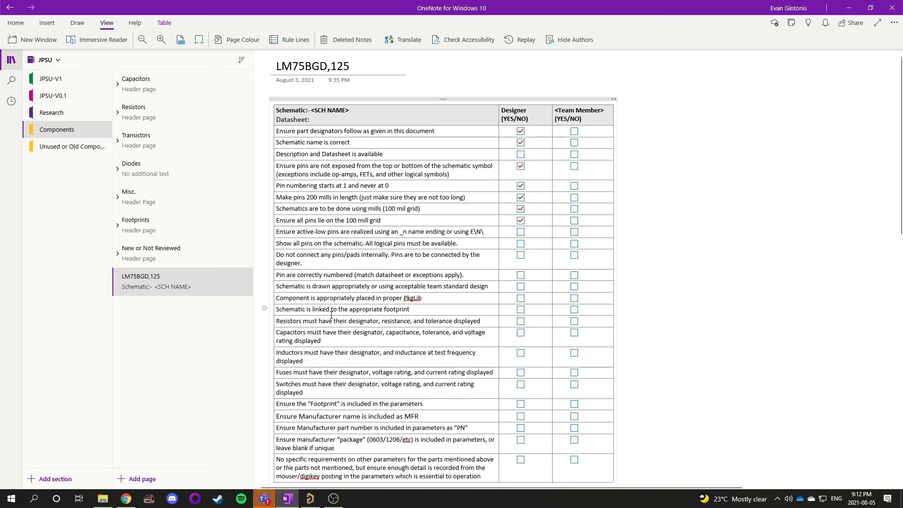